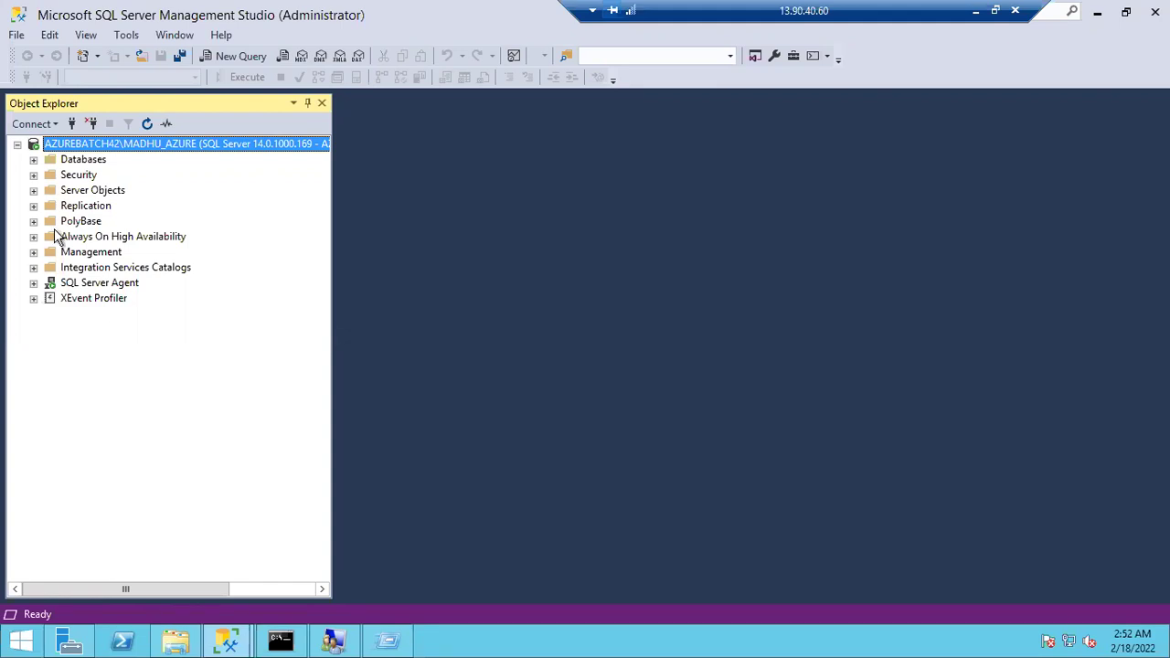
Expand Security > Logins in Object Explorer to list the server's logins
left_click(41, 159)
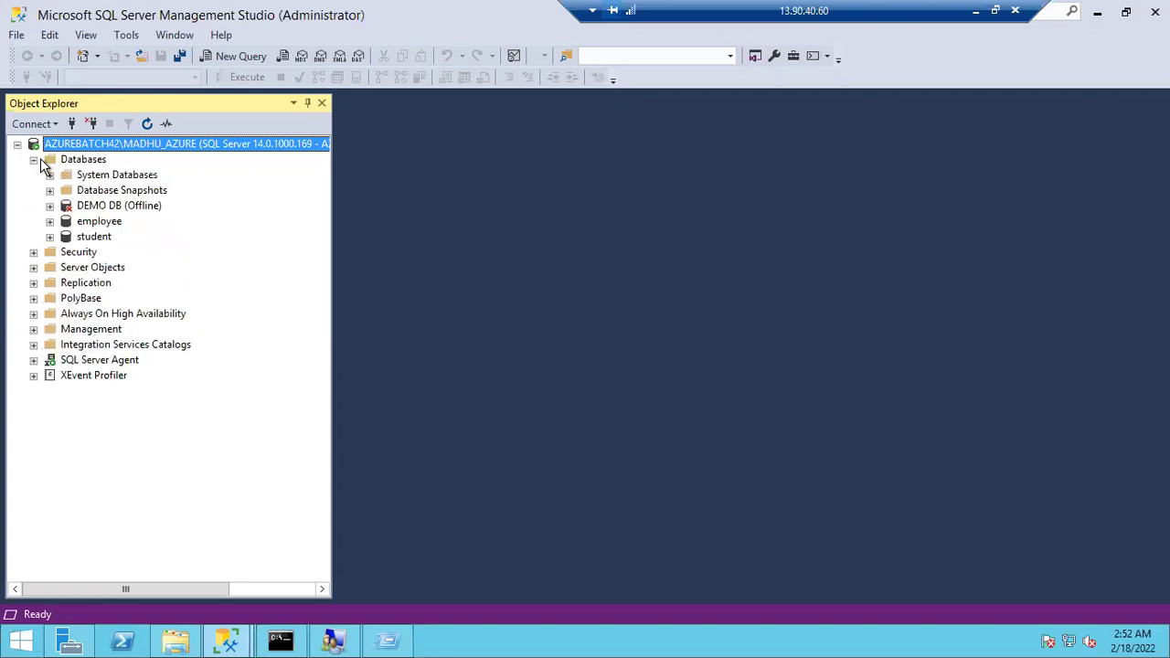
left_click(50, 255)
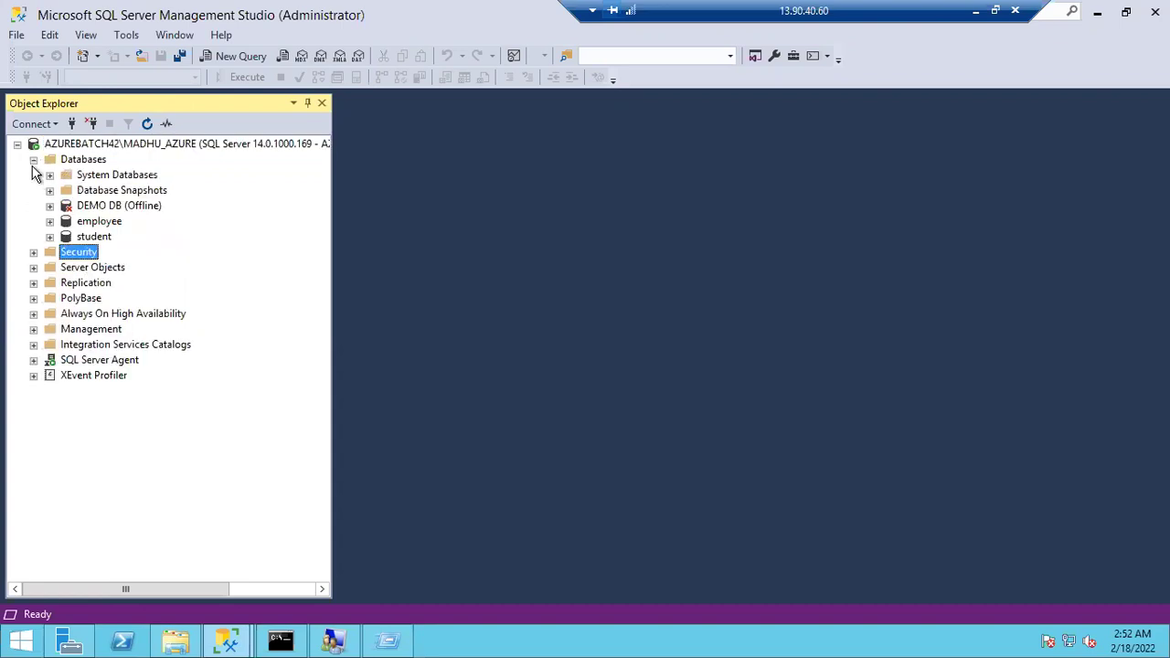
left_click(33, 160)
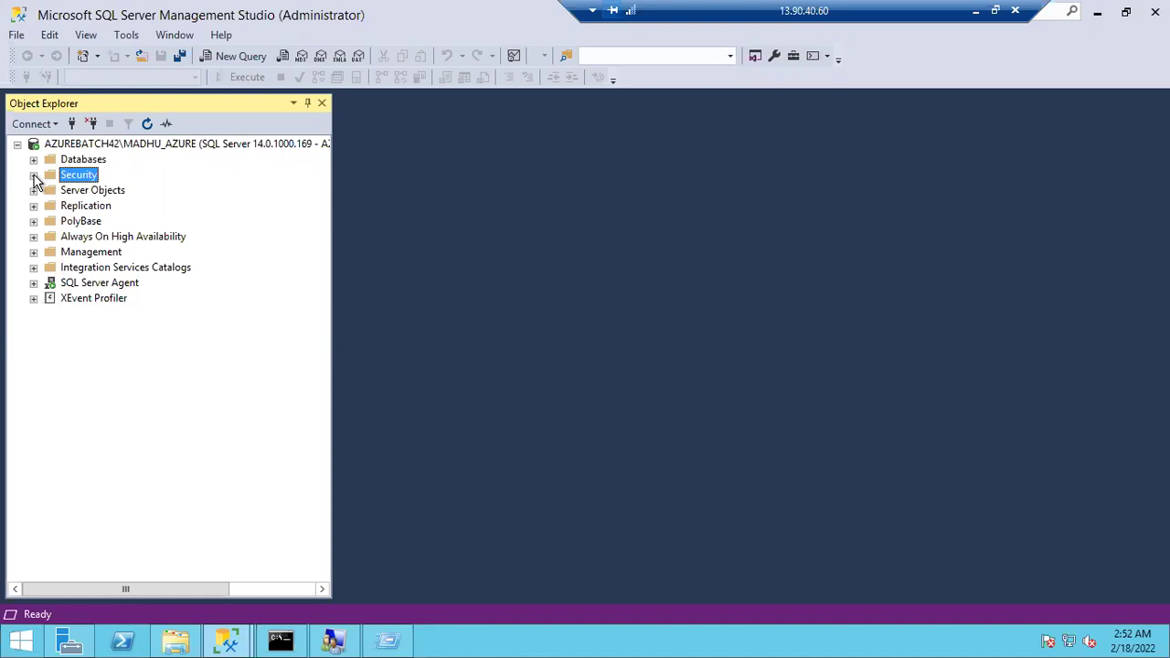
left_click(34, 176)
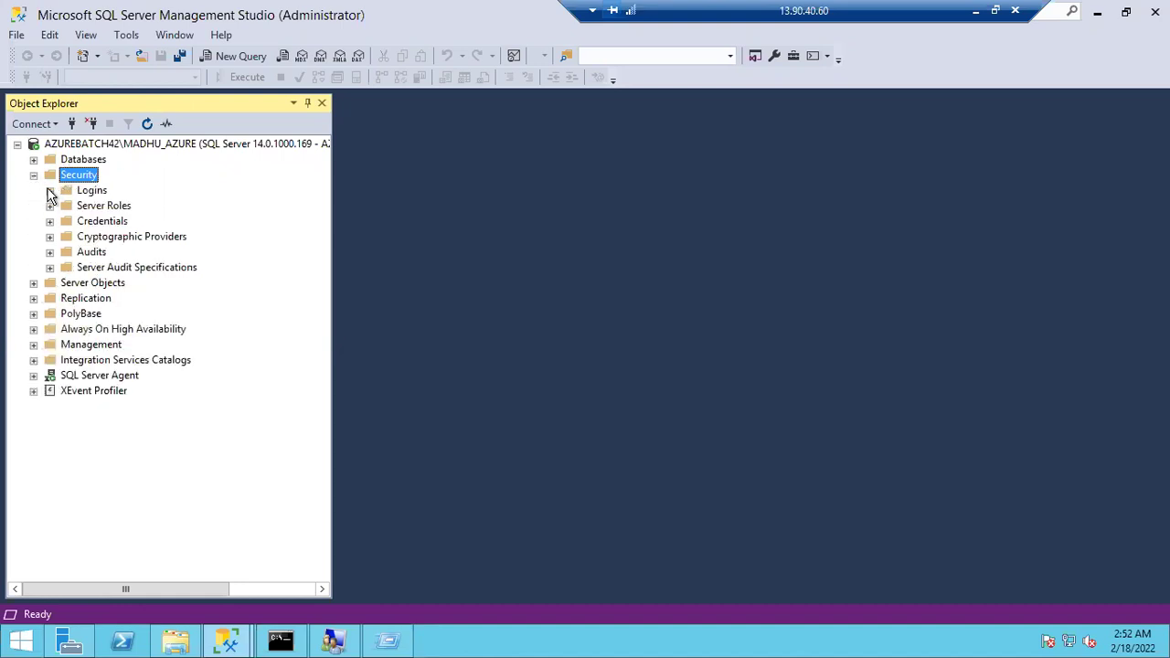
left_click(49, 190)
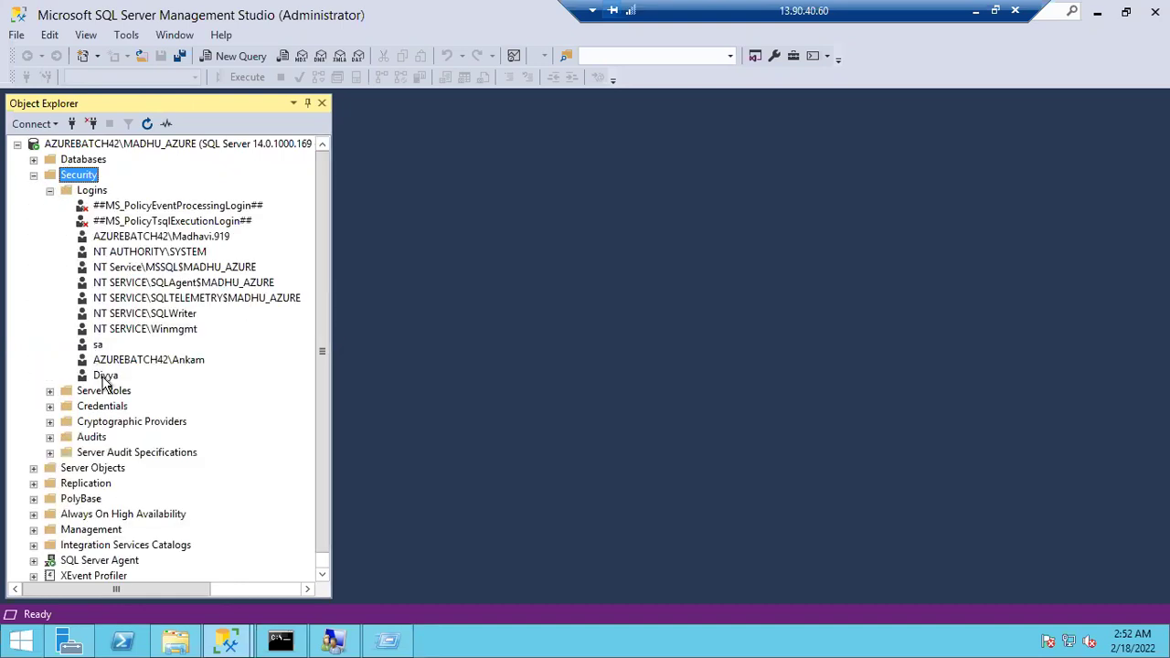
Inspect the newest login's password fields in Login Properties, then cancel without saving
double_click(104, 376)
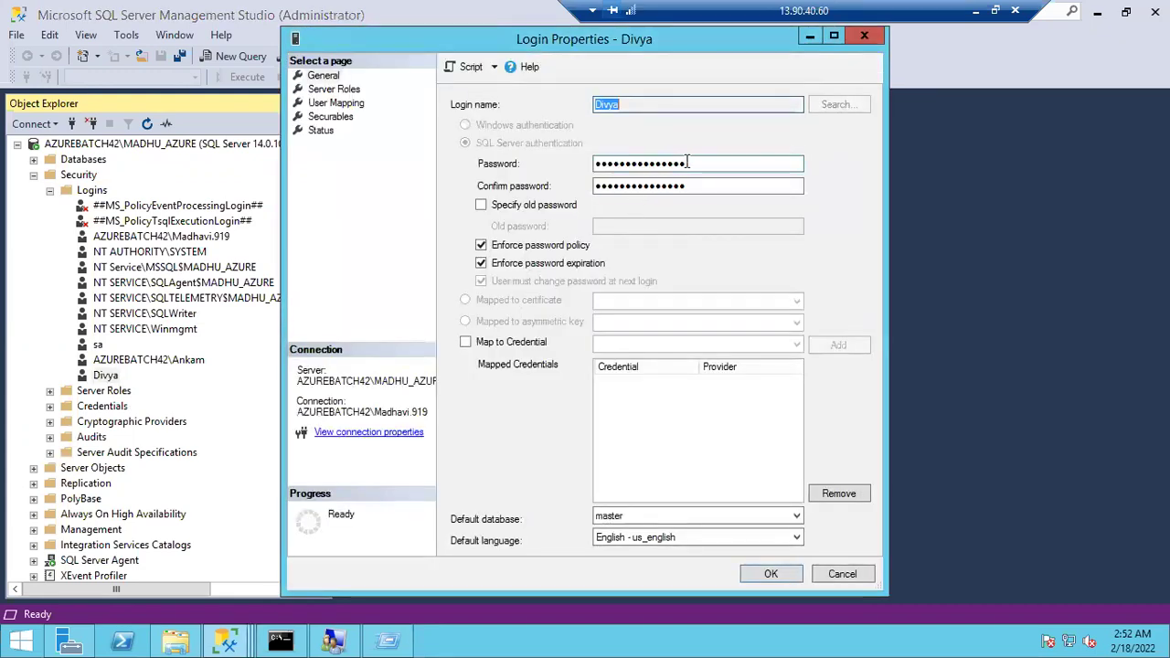
key("Tab")
left_click(688, 186)
left_click_drag(612, 188, 859, 493)
left_click(846, 575)
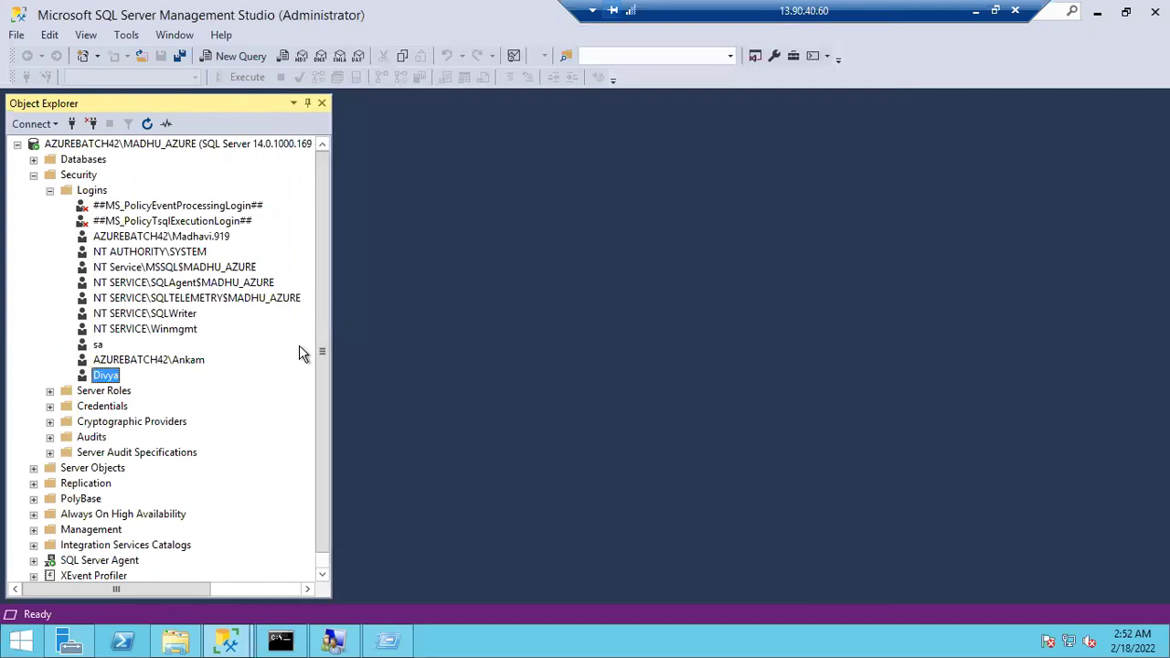
Inspect the sa login's password fields in Login Properties, then cancel without saving
double_click(98, 344)
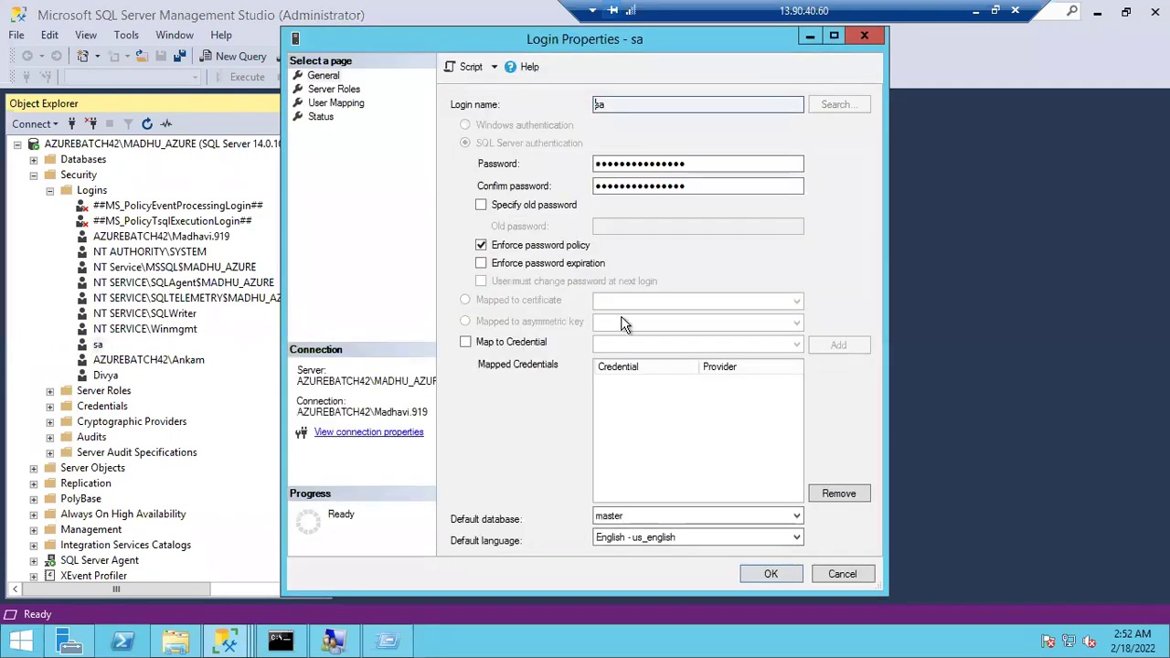
double_click(692, 162)
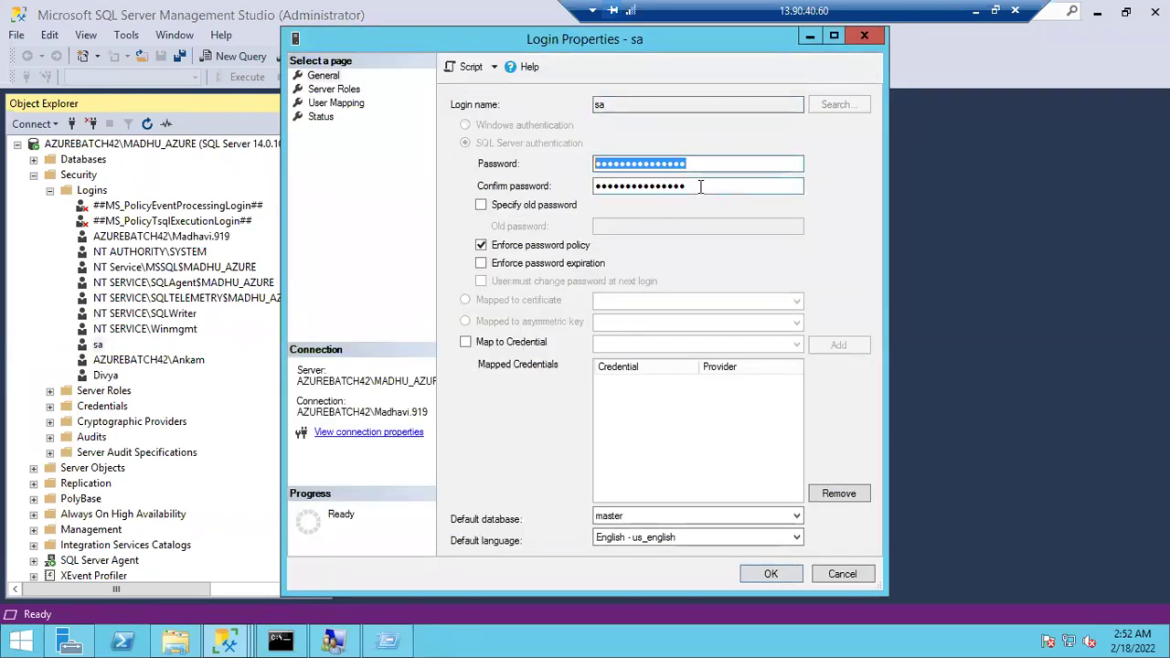
left_click_drag(700, 186, 532, 221)
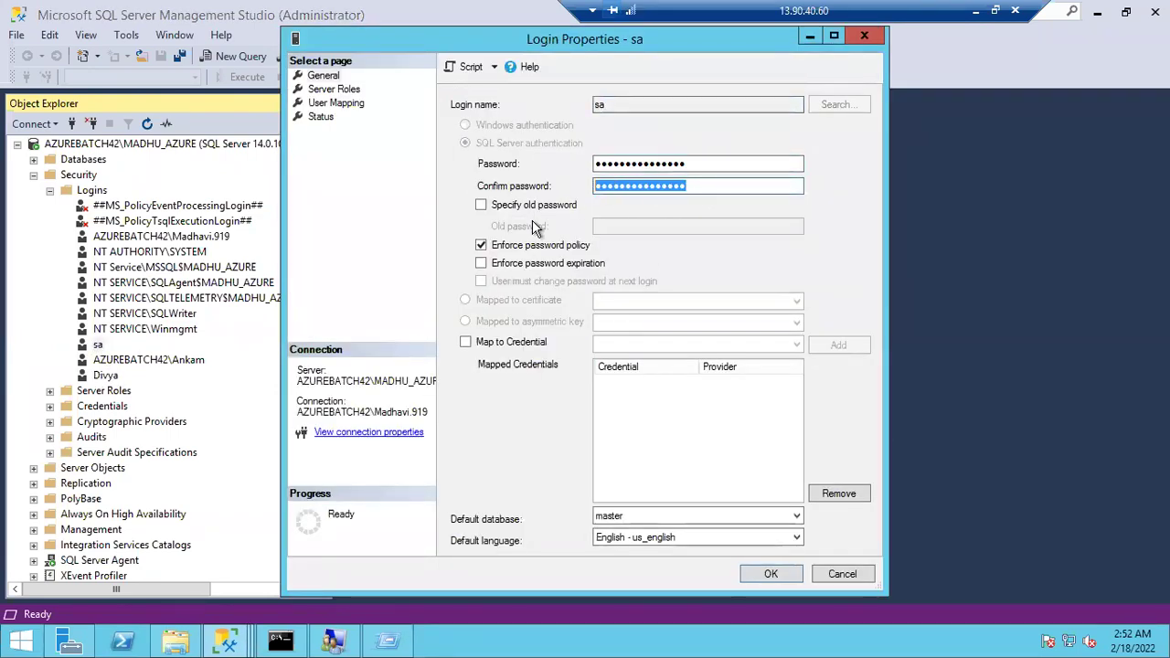
left_click(847, 573)
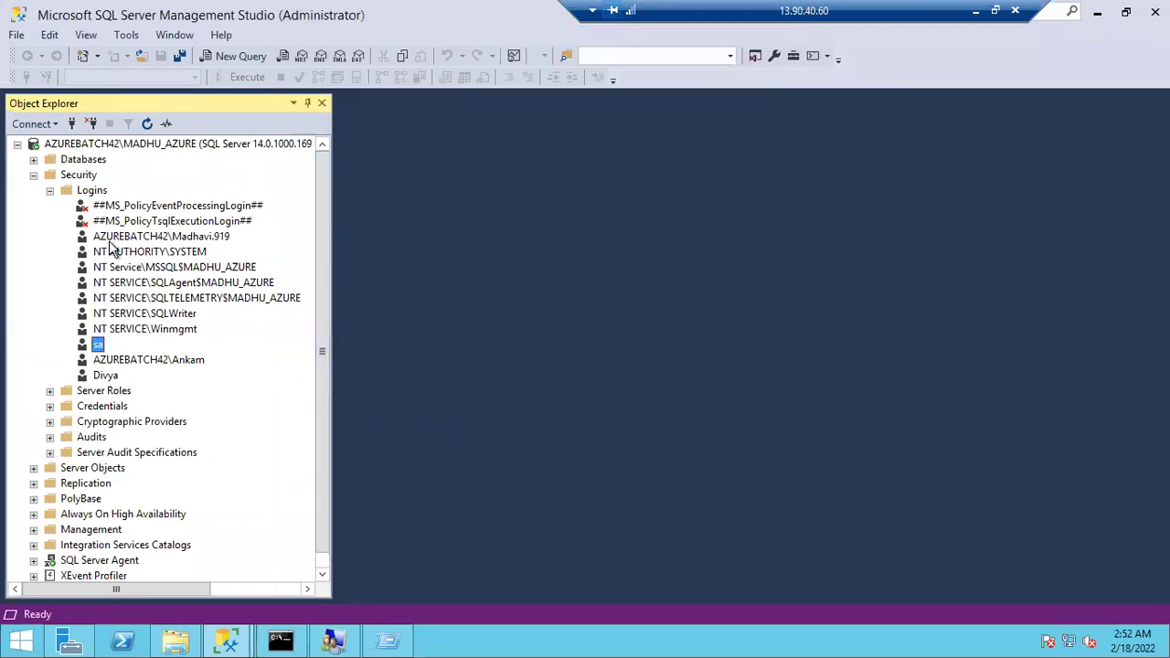
Connect with SQL Server Authentication, entering the new login's name and password
left_click(34, 174)
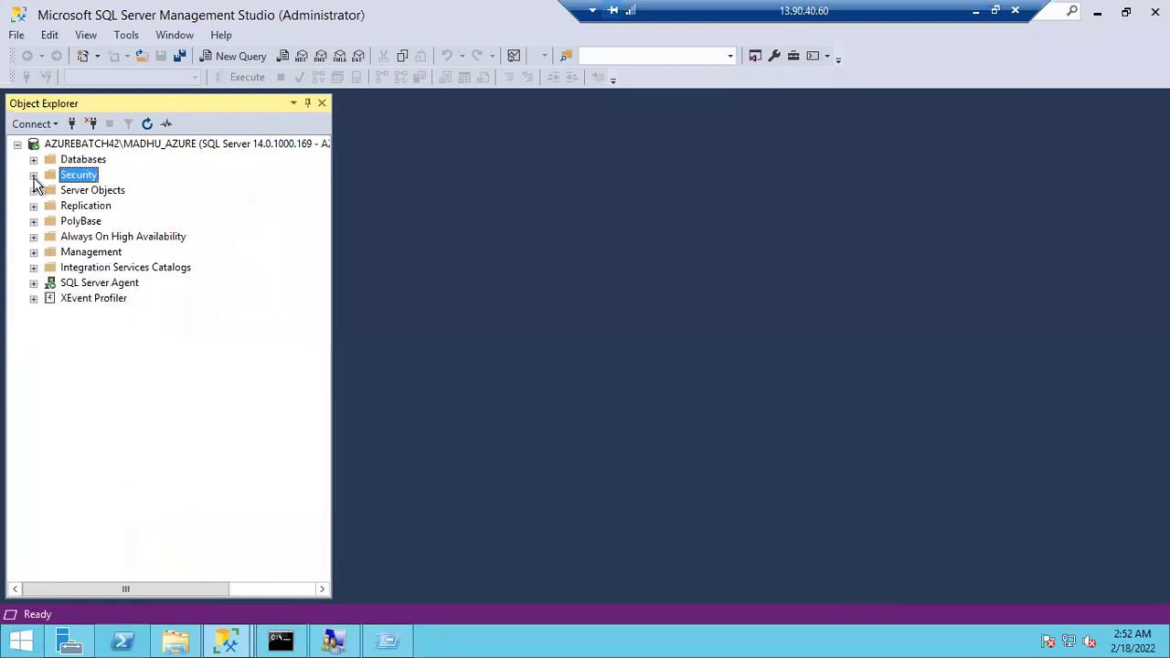
left_click(71, 124)
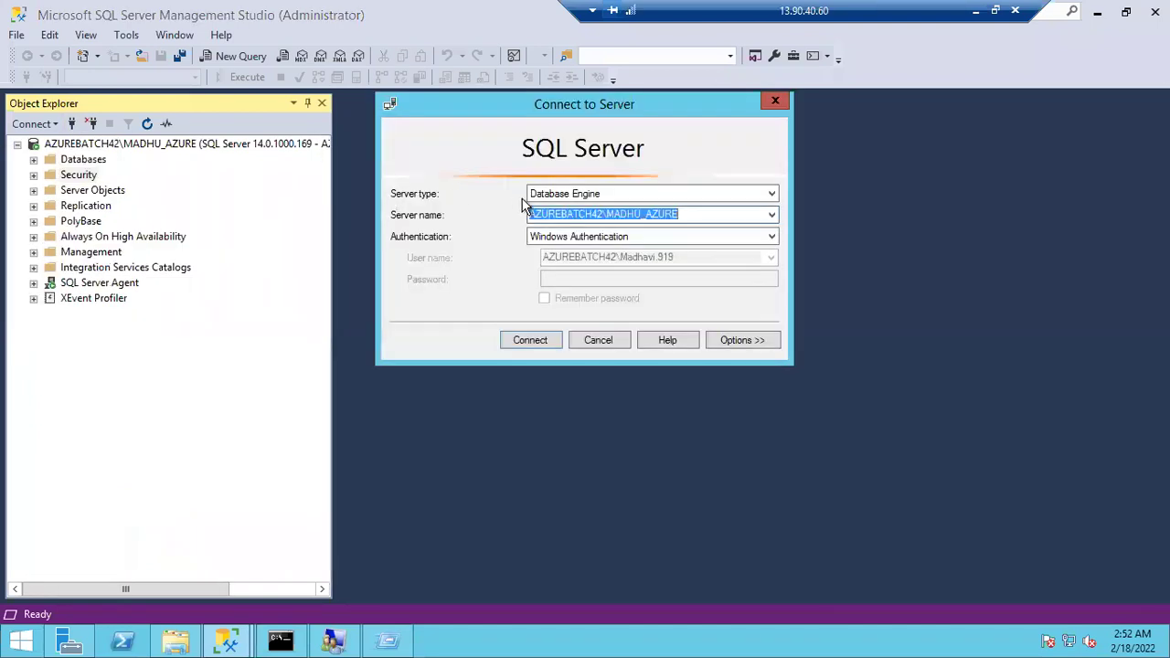
left_click(679, 240)
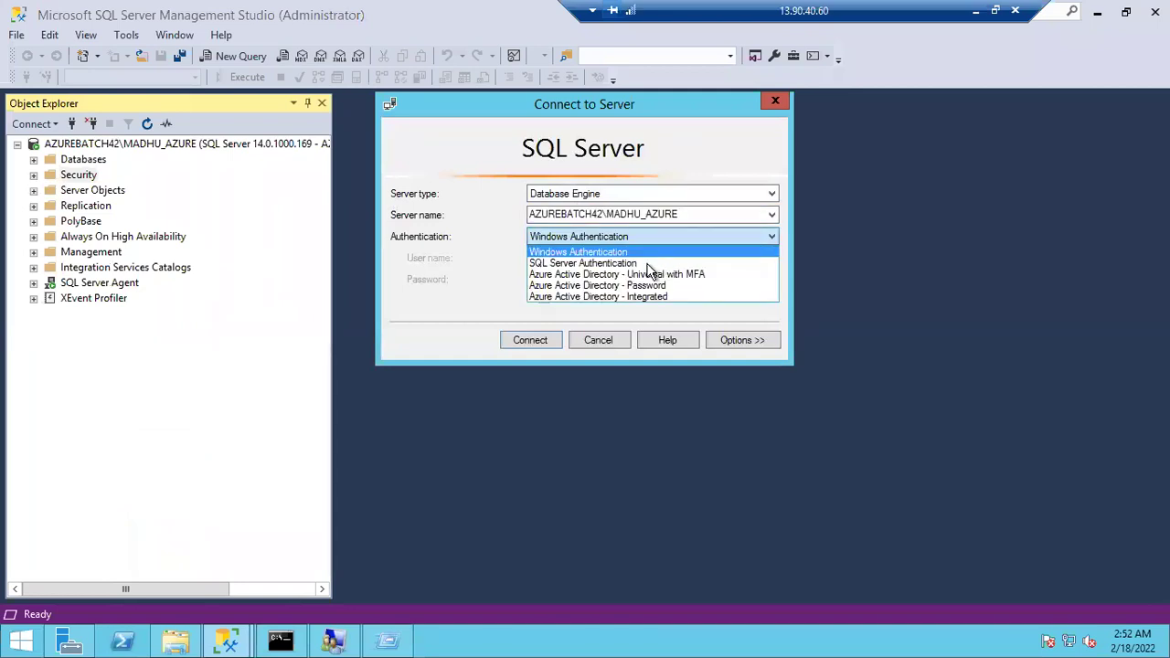
left_click(647, 264)
left_click(611, 258)
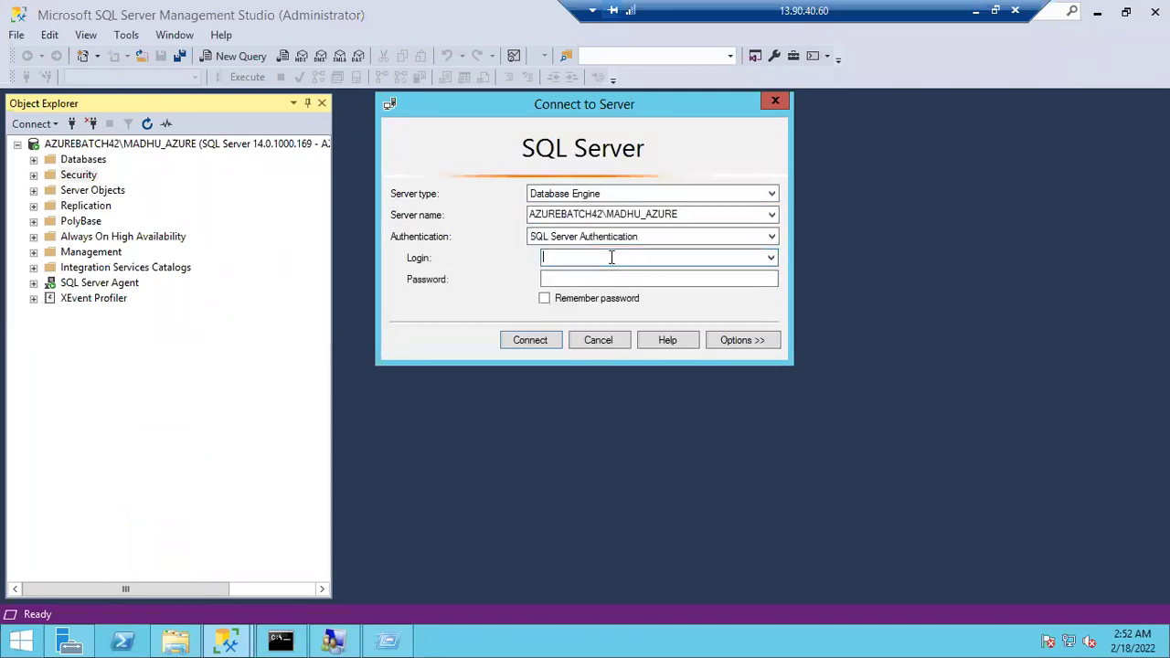
type("Divya")
key("Tab")
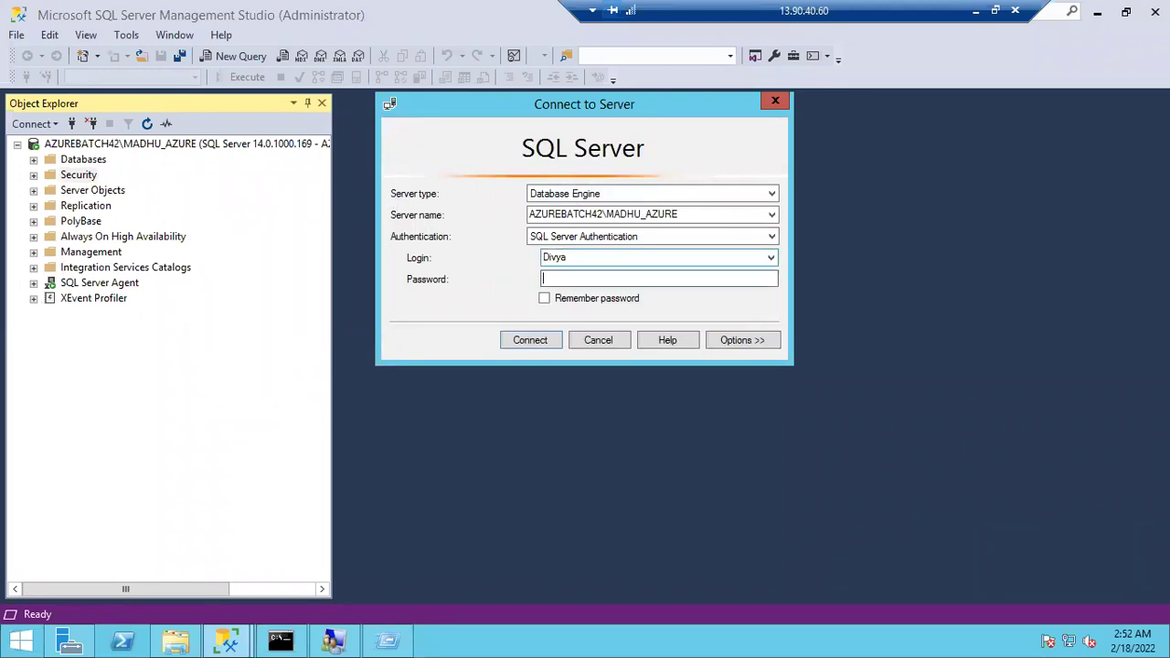
type("*************")
key("Return")
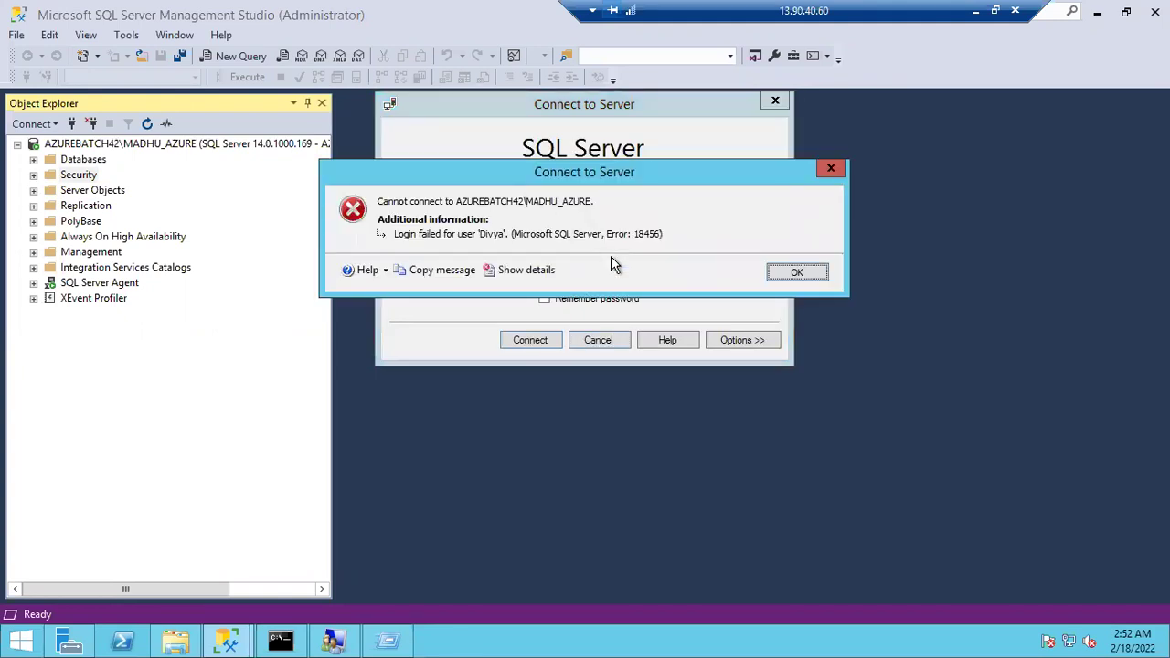
Dismiss the login failed error and retry the connection
left_click_drag(638, 176, 692, 276)
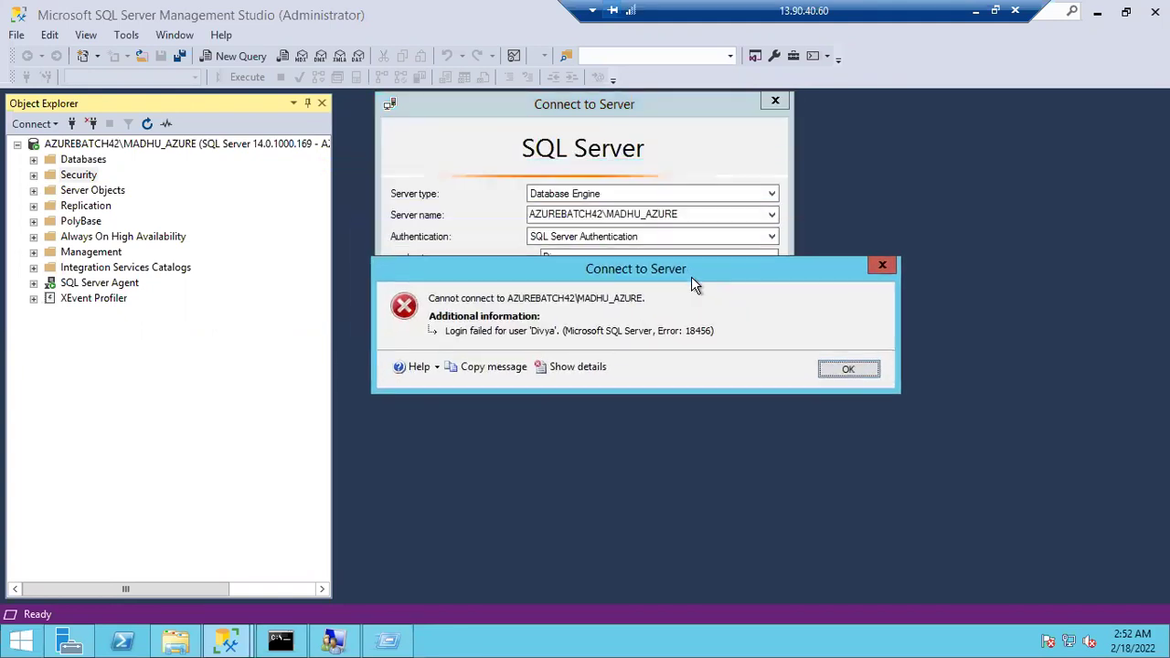
left_click_drag(697, 322, 700, 321)
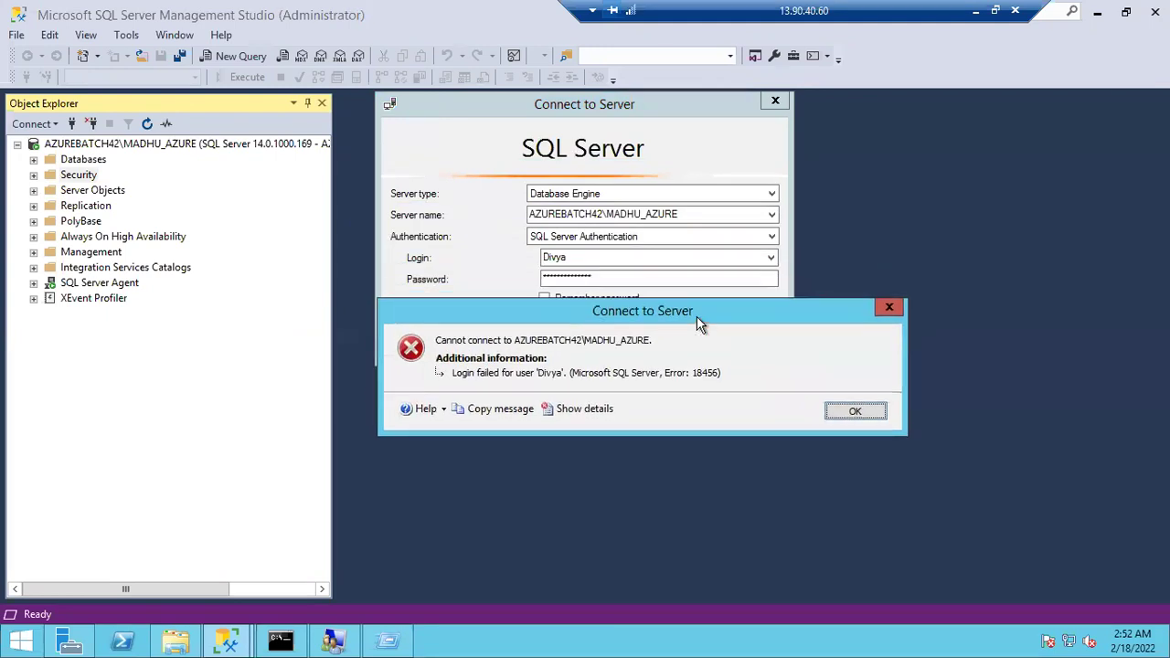
left_click(842, 410)
left_click(622, 277)
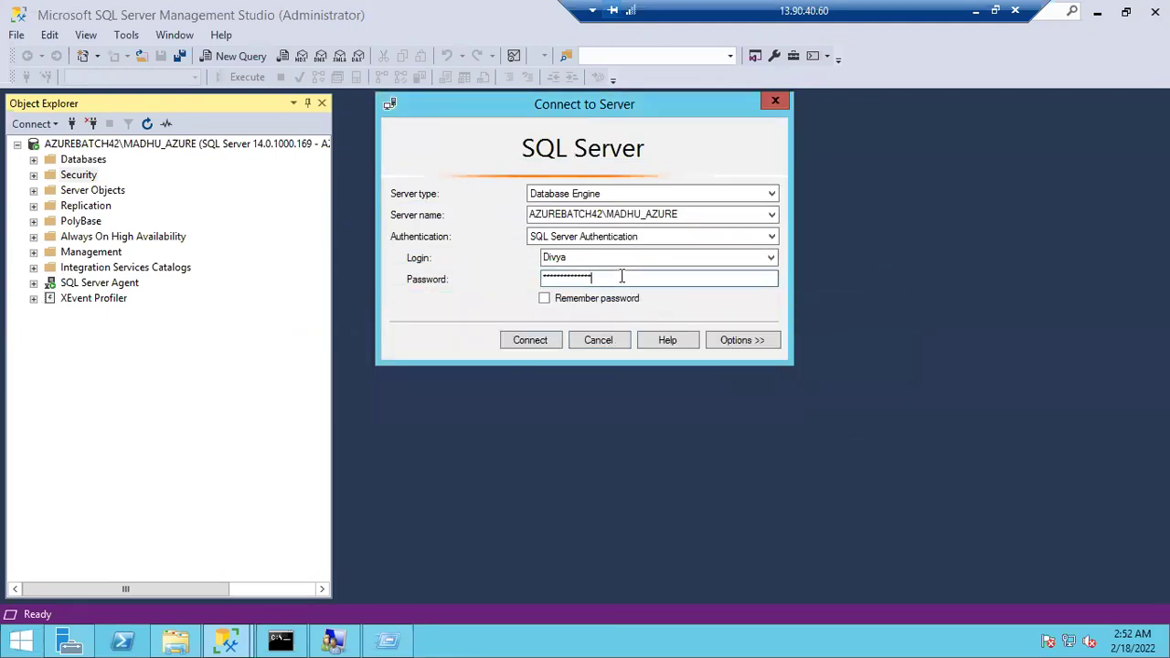
left_click(534, 342)
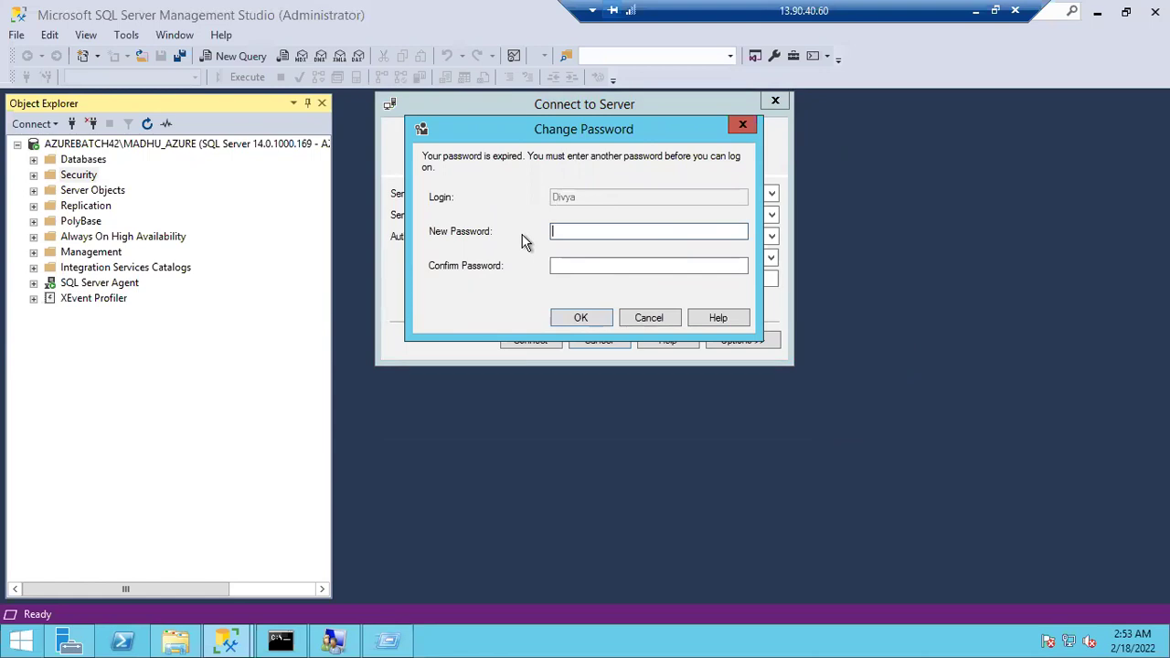
Enter and confirm a new password for the expired login, fixing a typo, and connect
type("**************")
key("Tab")
type("**")
key("BackSpace")
key("BackSpace")
type("**************")
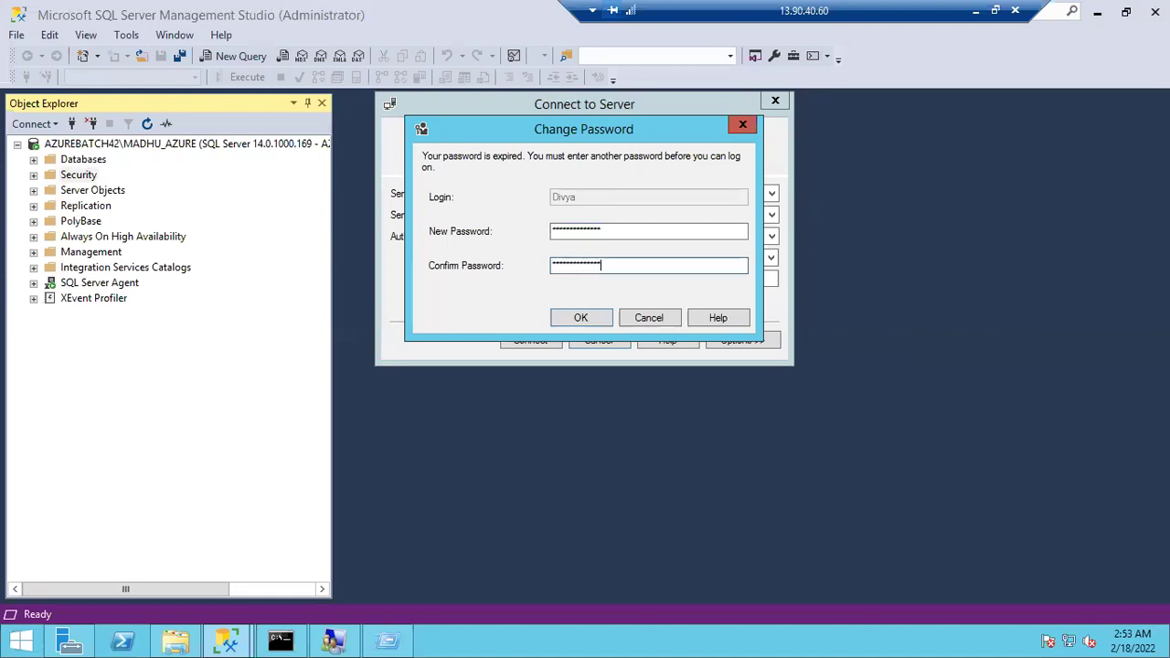
left_click(567, 318)
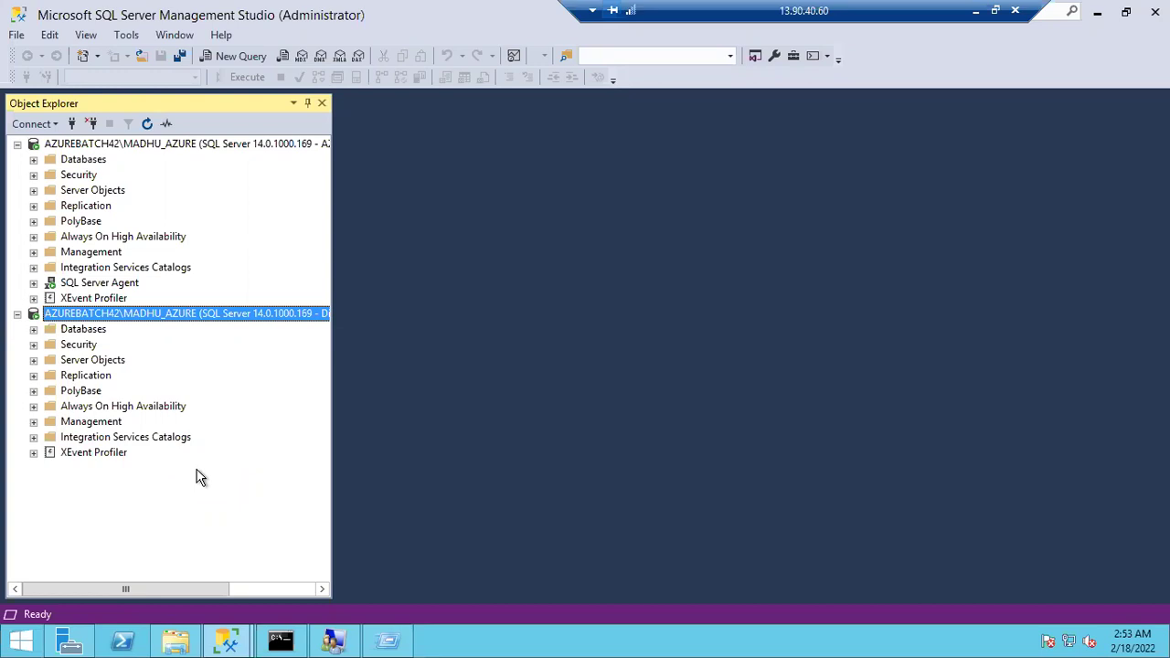
Expand the second connection's databases, try the employee and student databases, and dismiss the error
left_click(33, 330)
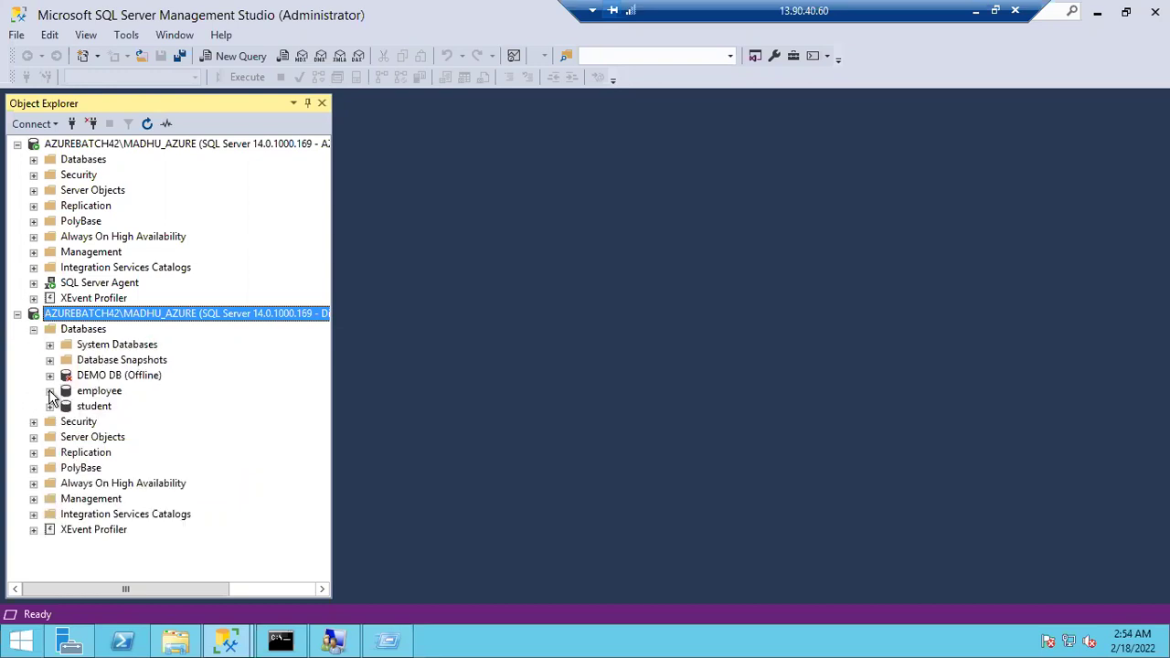
left_click(49, 390)
left_click(785, 347)
left_click(51, 407)
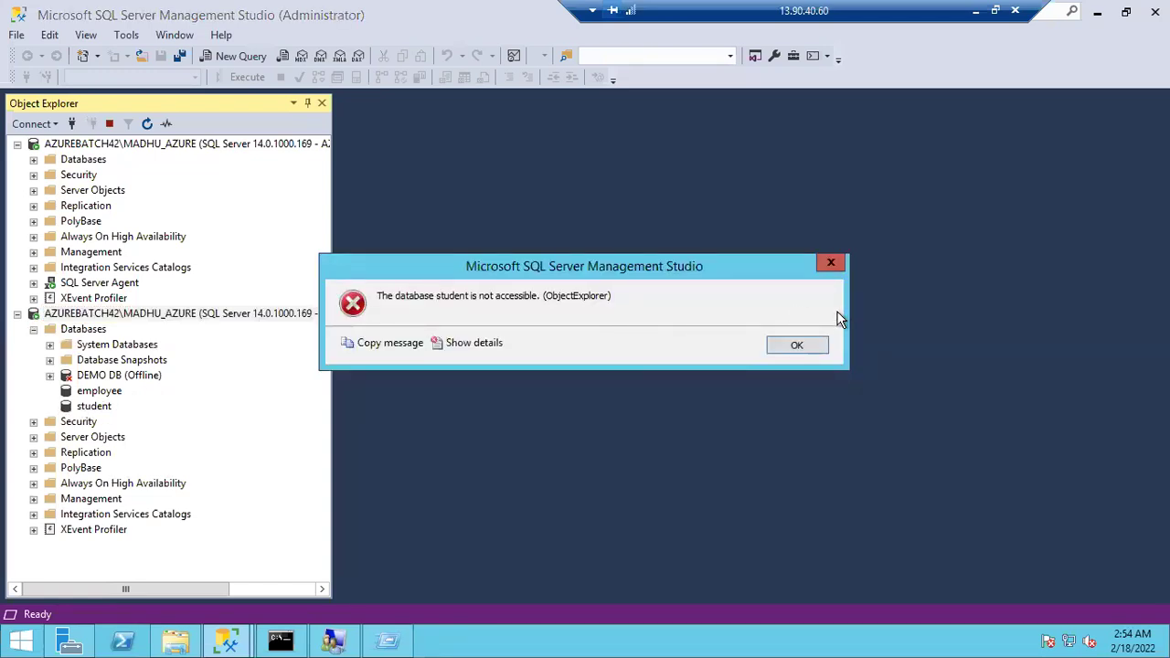
left_click(813, 348)
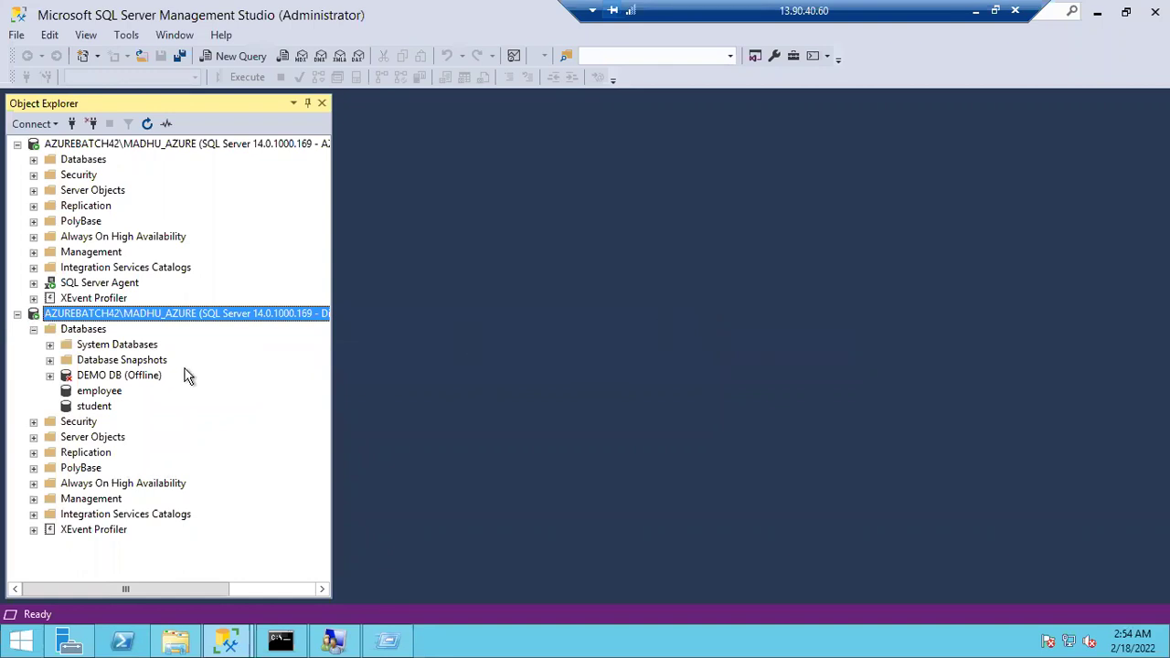
Widen Object Explorer so both connections' full server names are readable
left_click(34, 330)
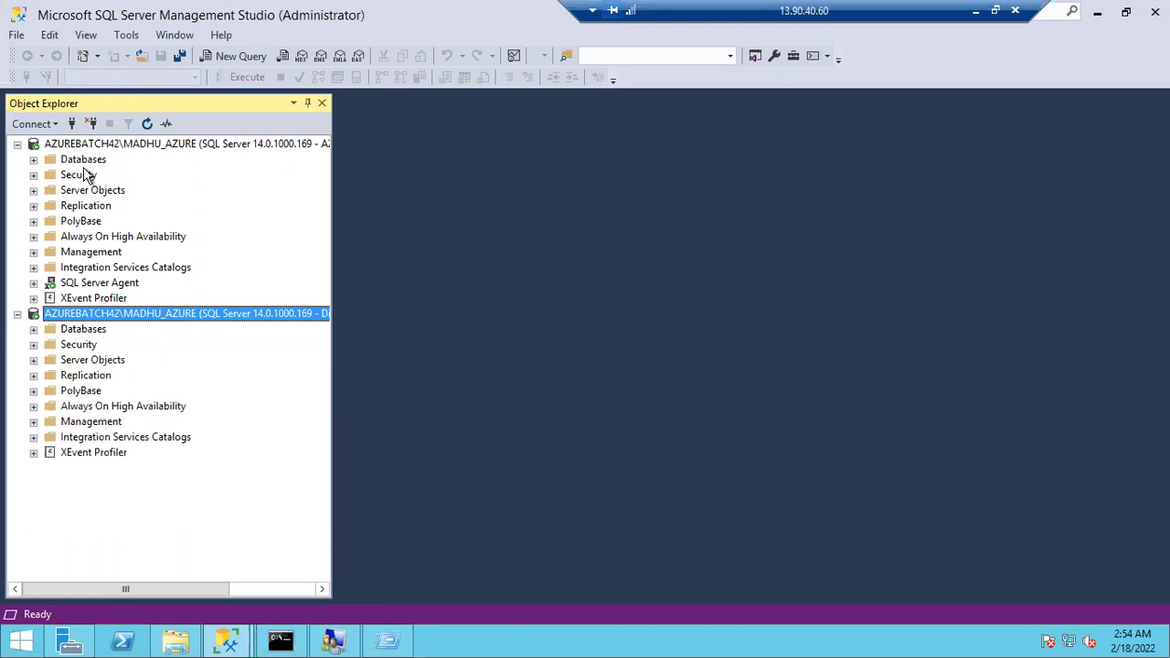
left_click(87, 146)
left_click(94, 316)
left_click_drag(334, 270, 470, 264)
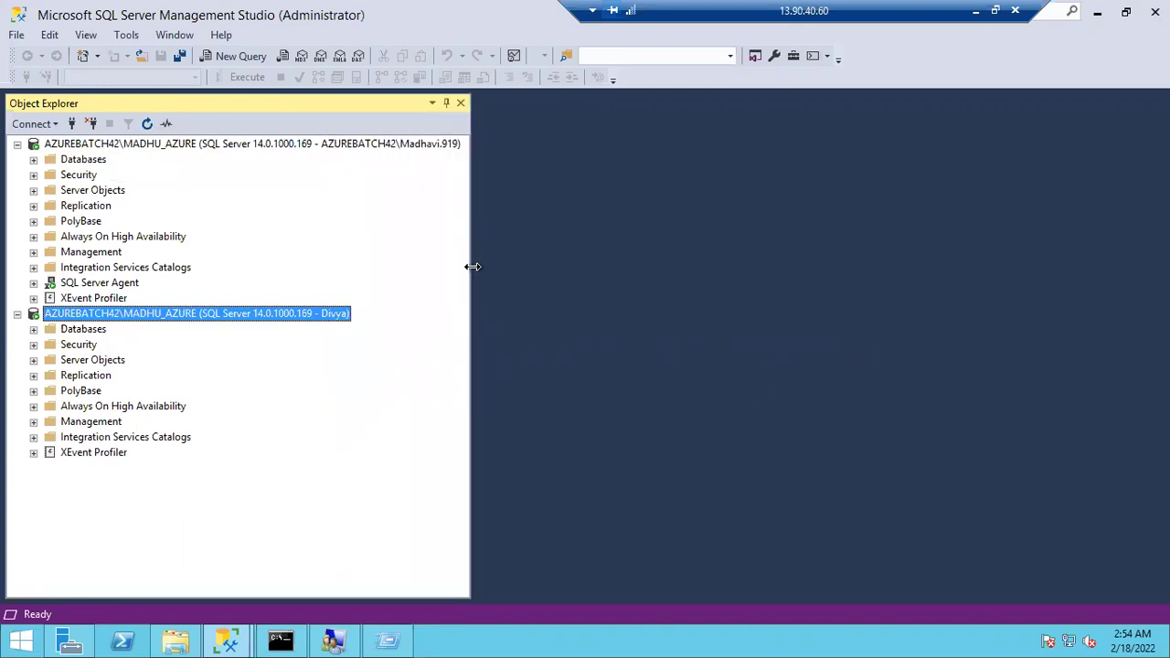
left_click(410, 148)
left_click(343, 320)
Expand Databases on both servers and Security > Logins under the second connection
left_click(33, 160)
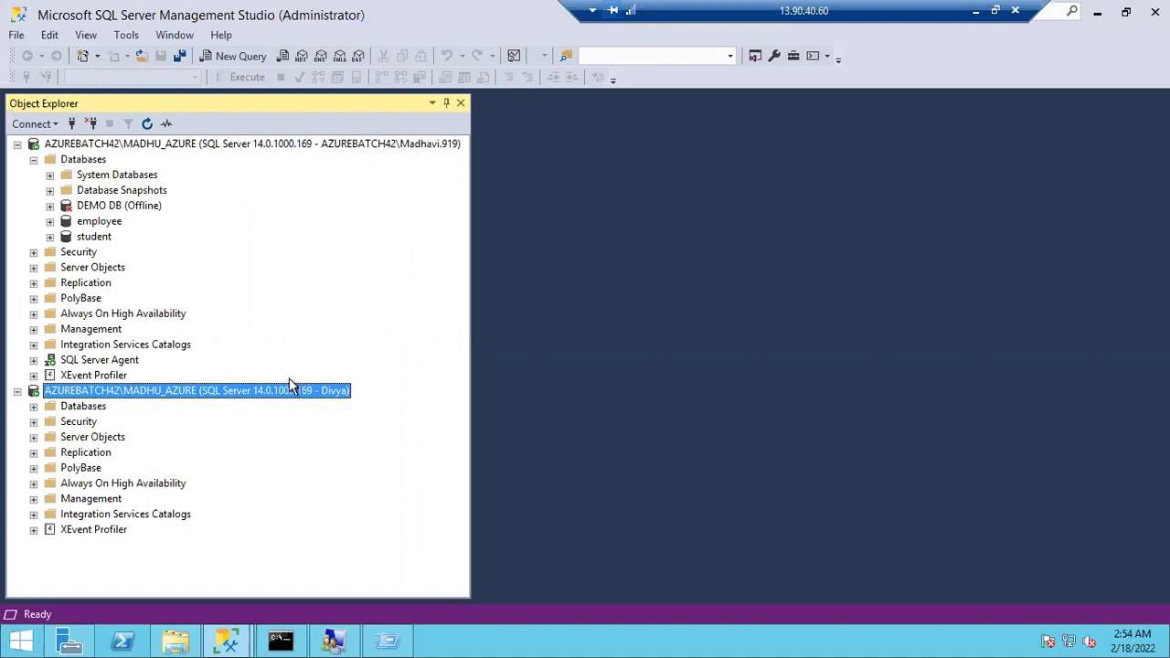
left_click(33, 406)
left_click(95, 468)
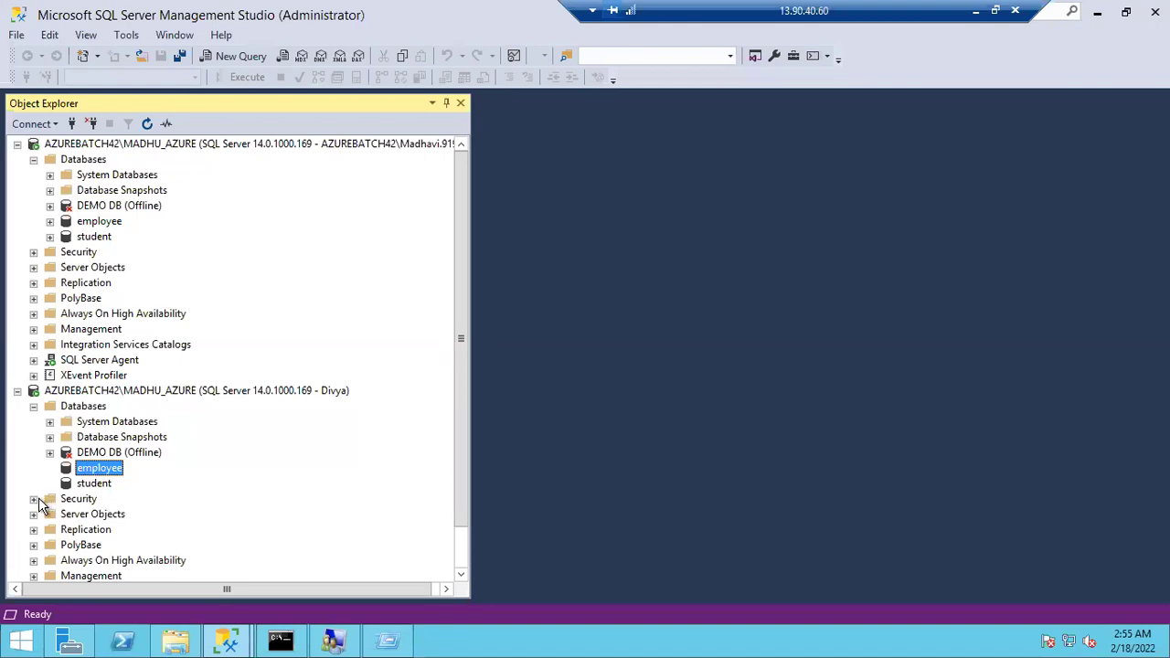
left_click(35, 499)
left_click(51, 483)
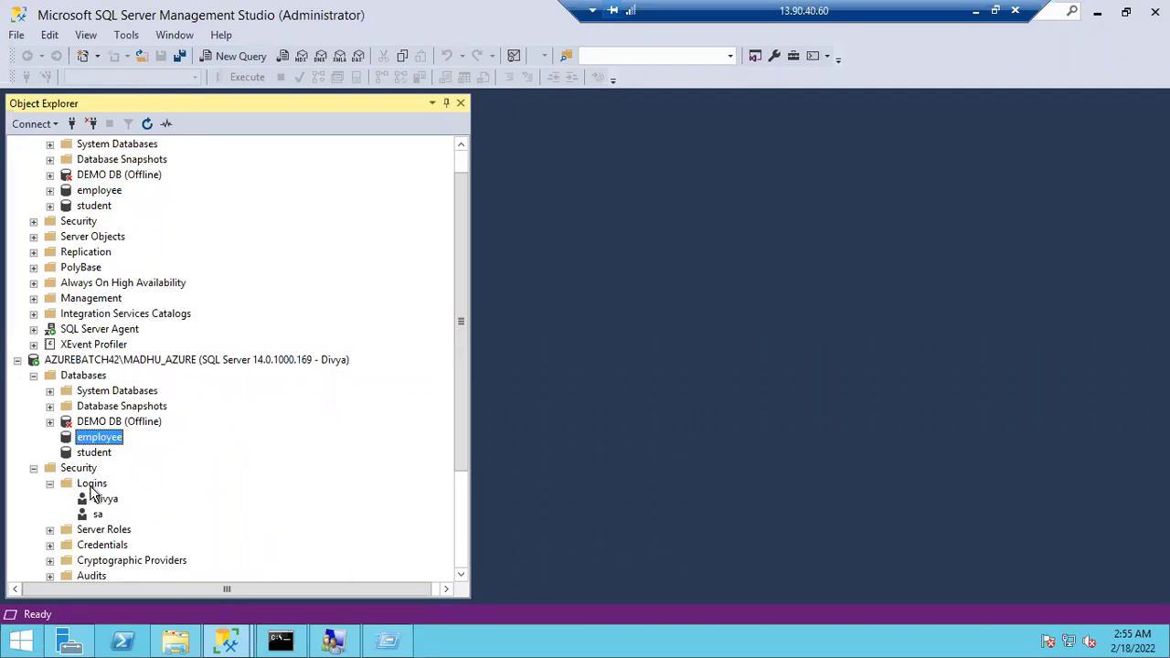
View the new login's User Mapping page, cancel unchanged, then expand the first server's Logins
double_click(102, 502)
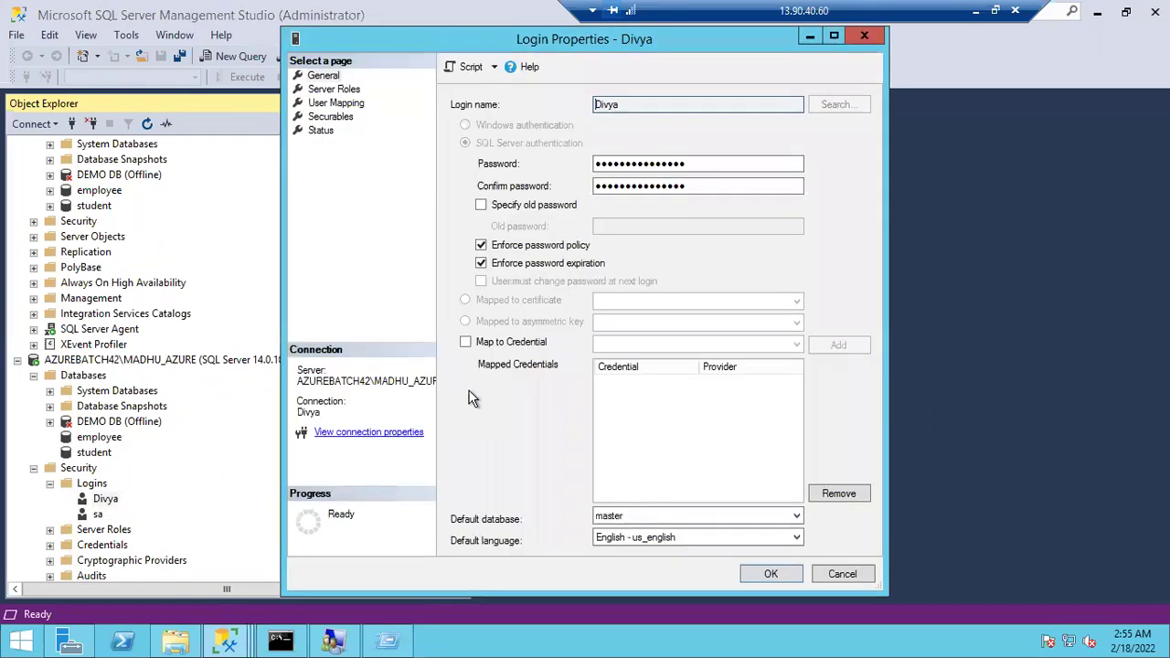
left_click(325, 103)
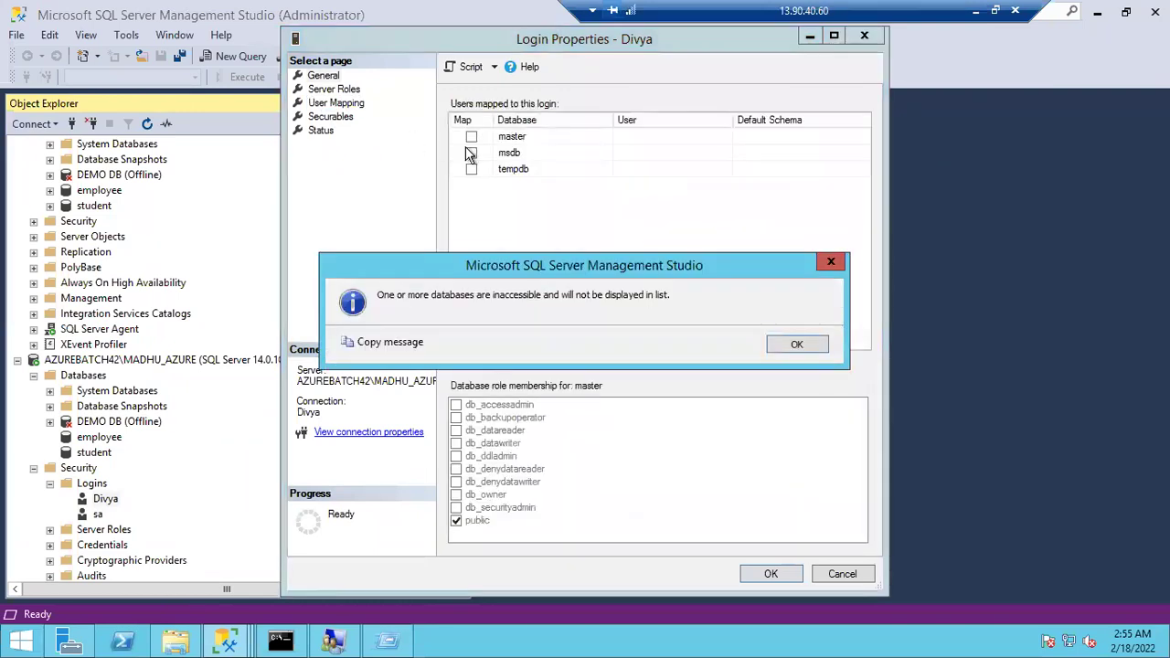
left_click(789, 345)
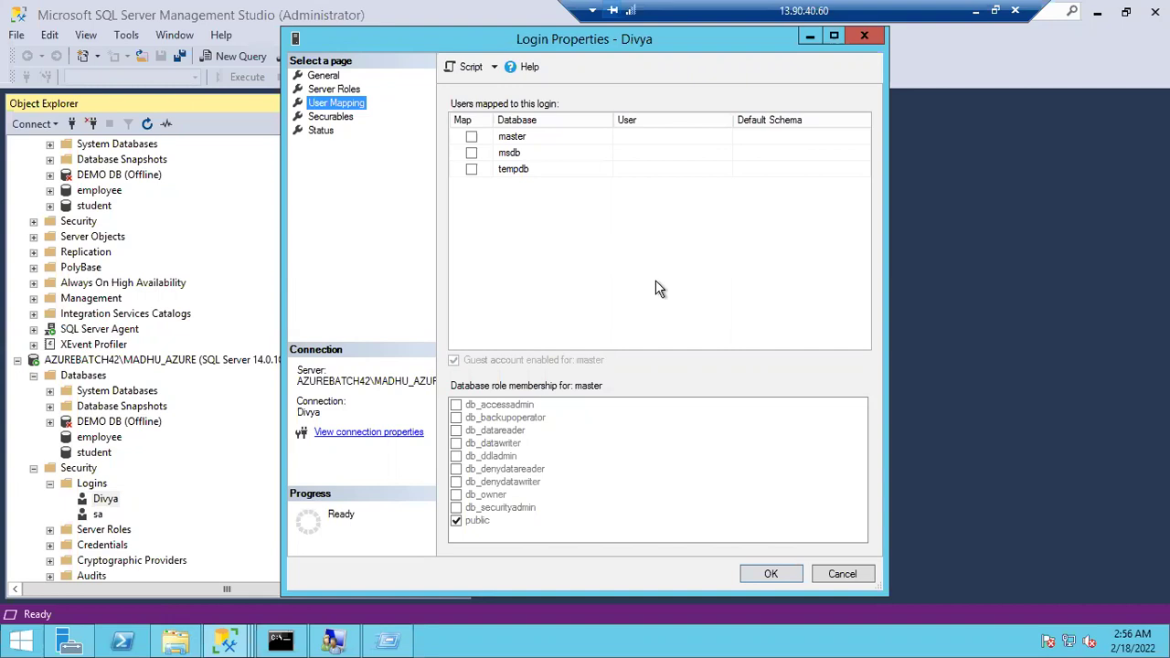
left_click(843, 576)
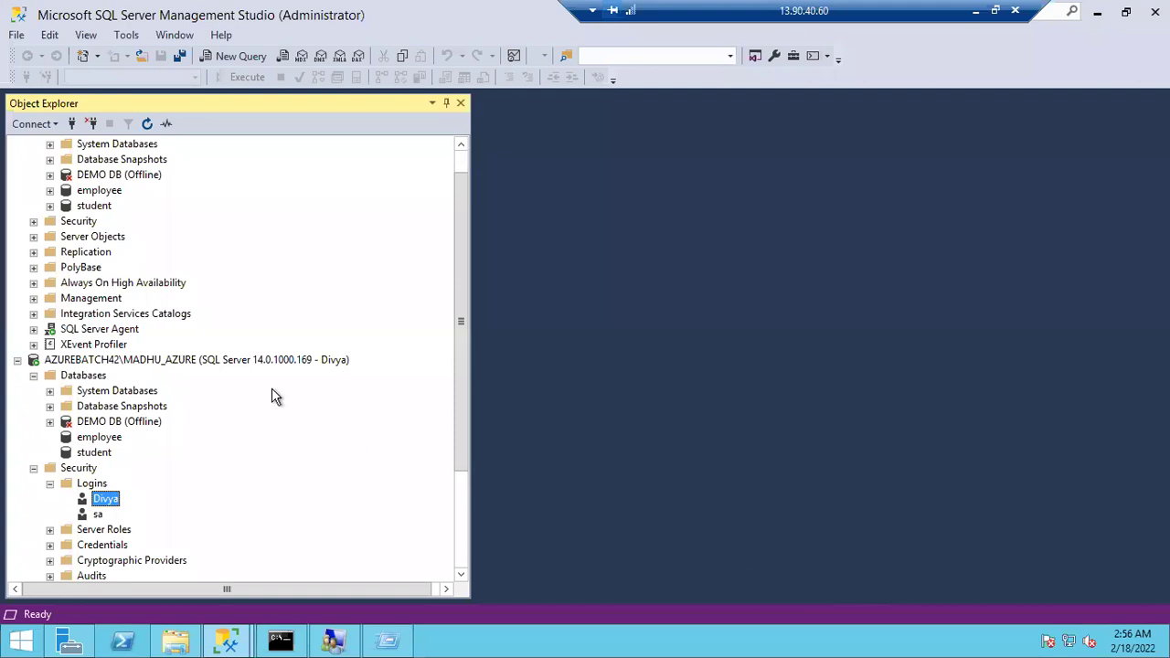
left_click(33, 222)
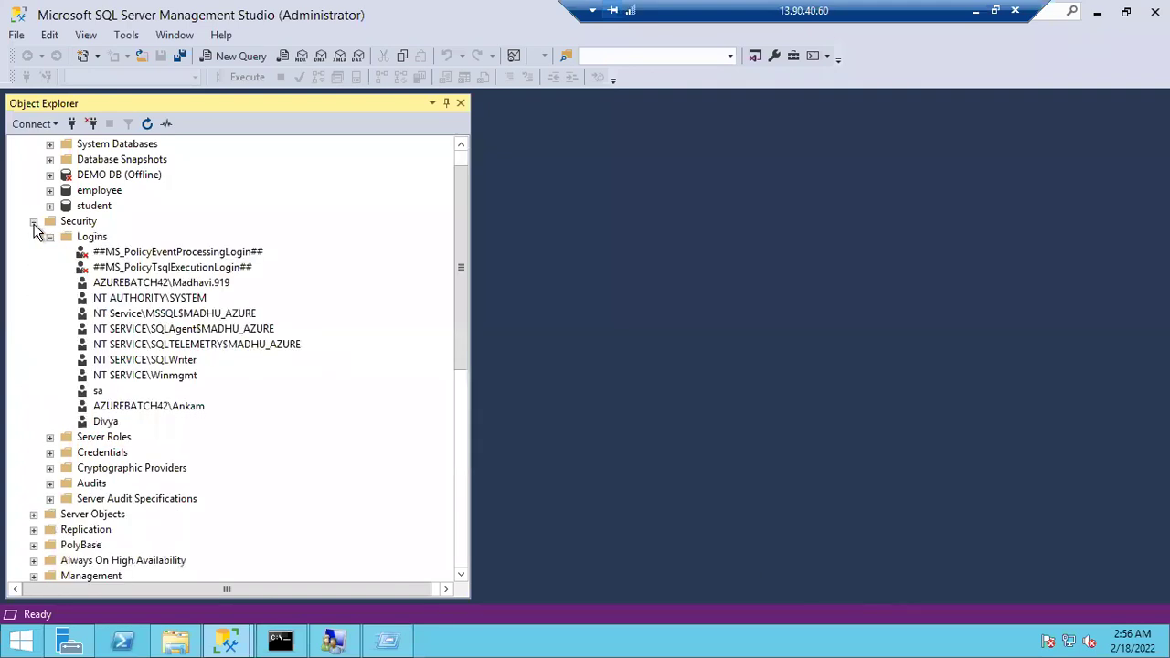
Scroll to the first server node and widen Object Explorer to show its full name
left_click_drag(460, 178, 442, 159)
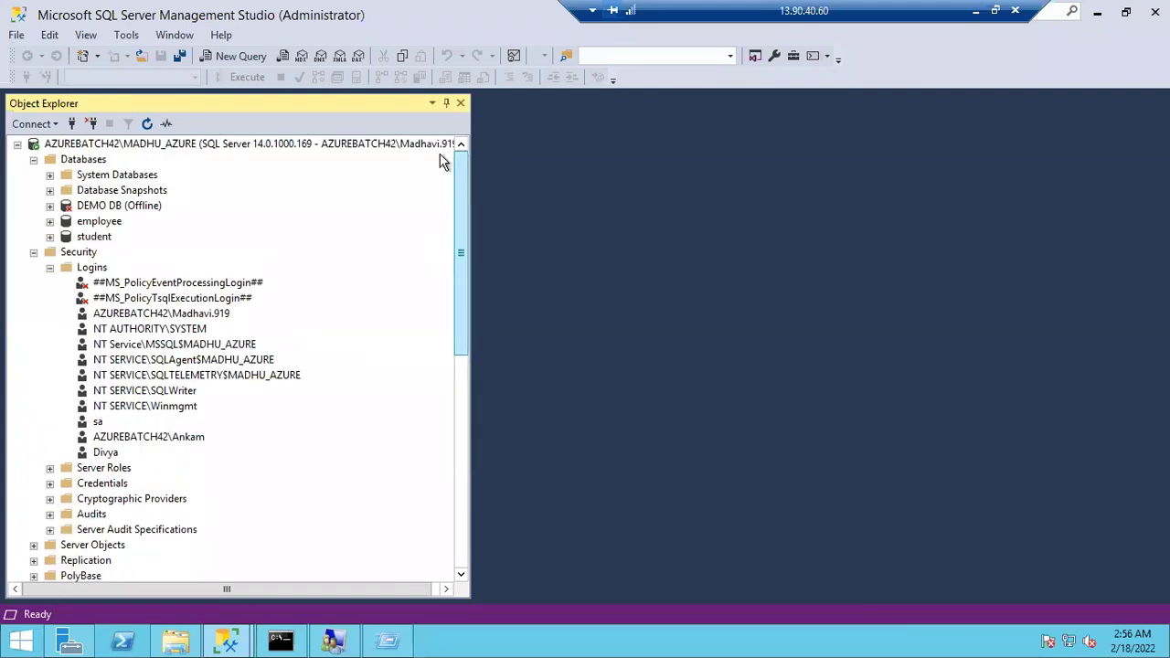
left_click(415, 146)
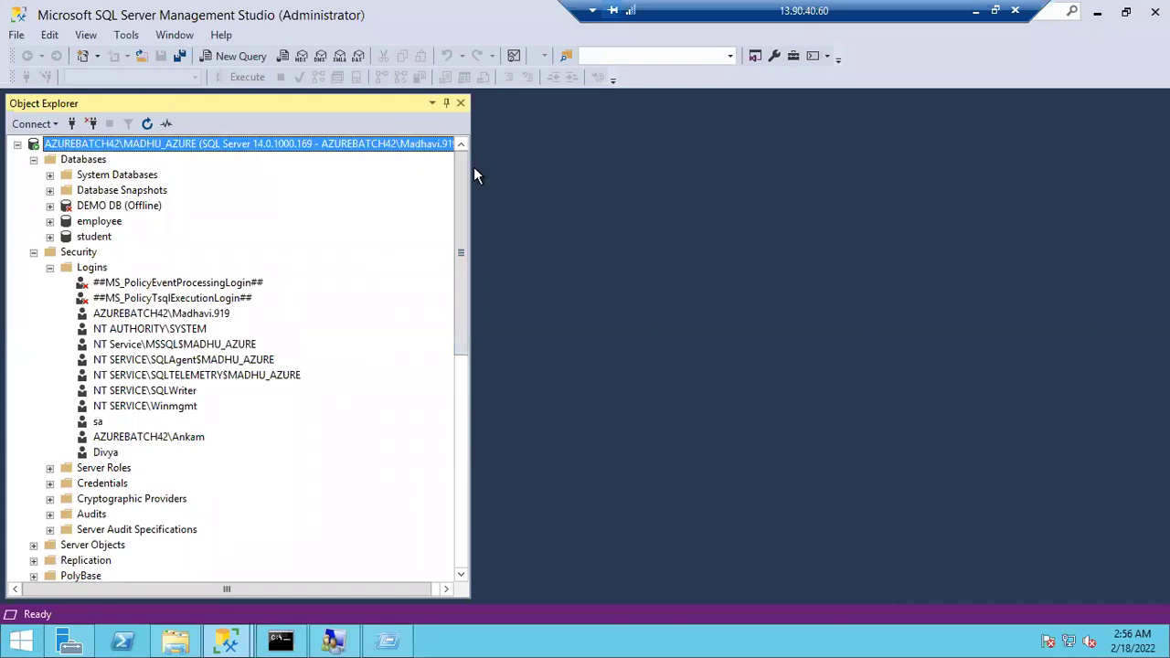
left_click_drag(472, 169, 533, 169)
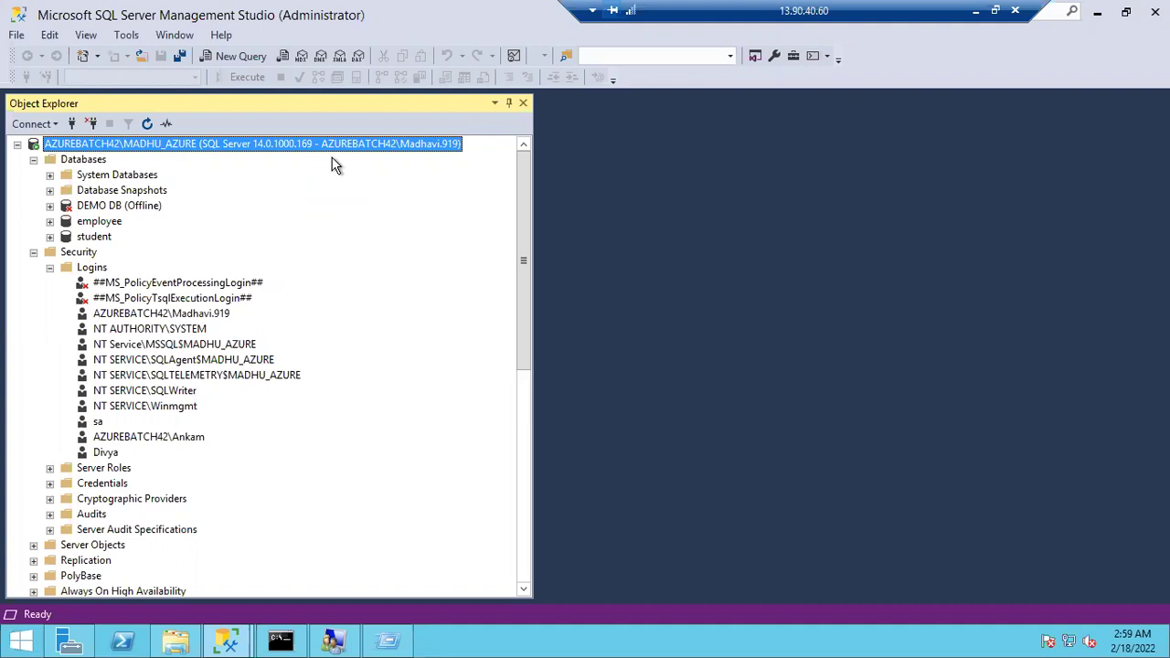
Tick Map for the employee database in the new login's User Mapping and save with OK
double_click(106, 452)
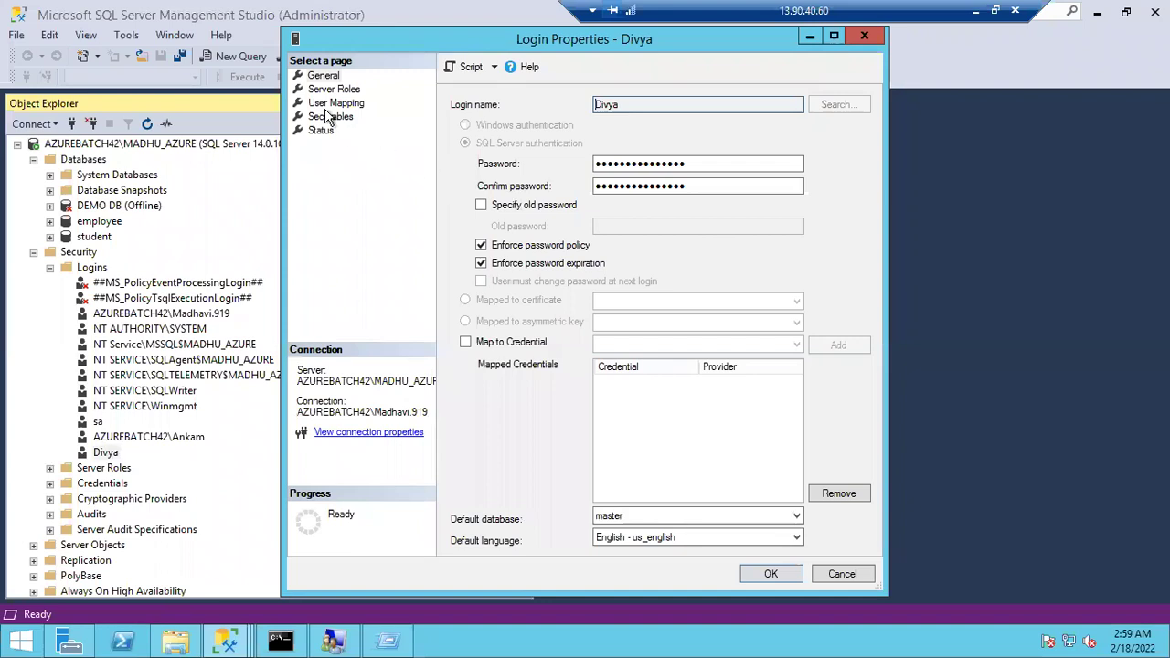
left_click(322, 103)
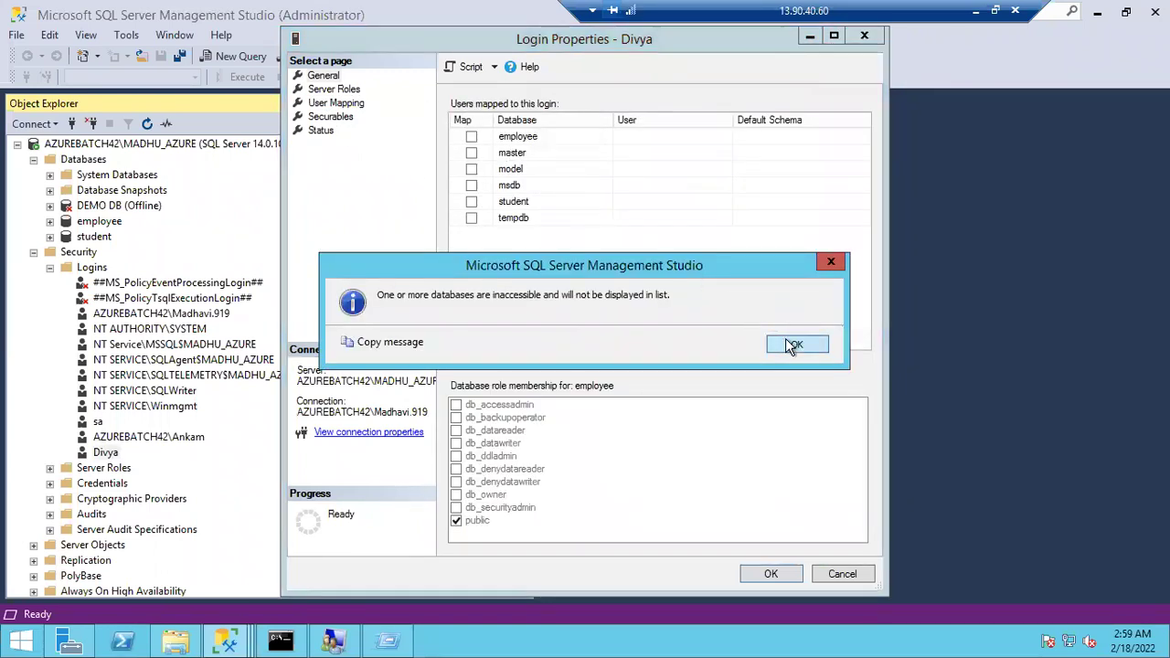
left_click(793, 344)
left_click(472, 136)
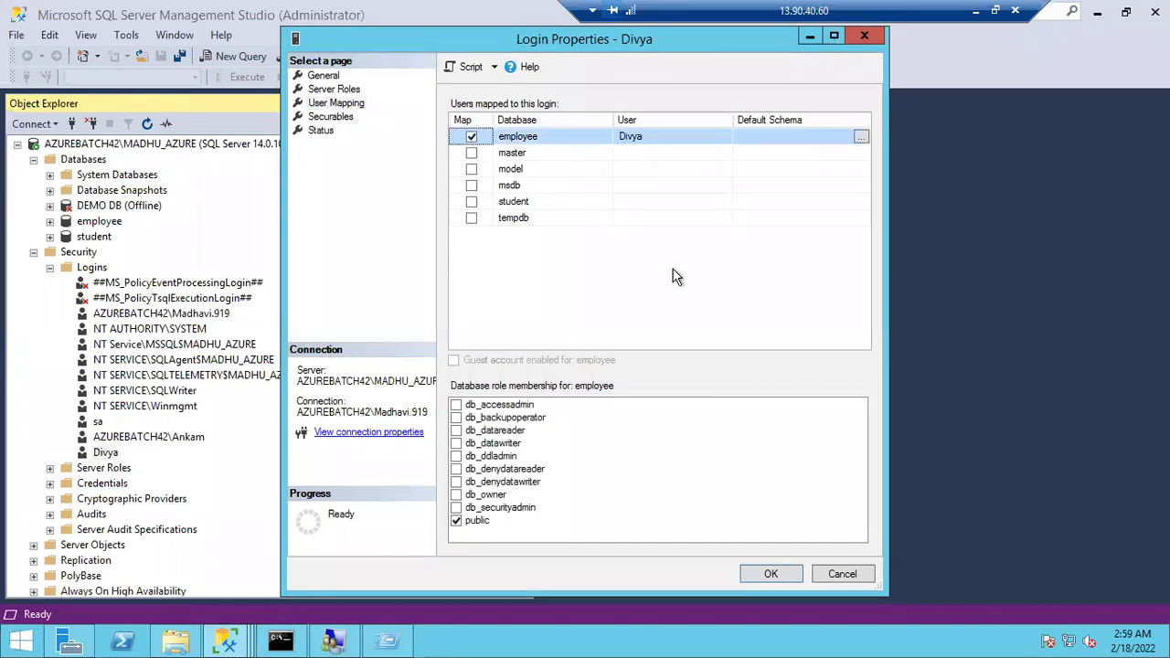
left_click(770, 574)
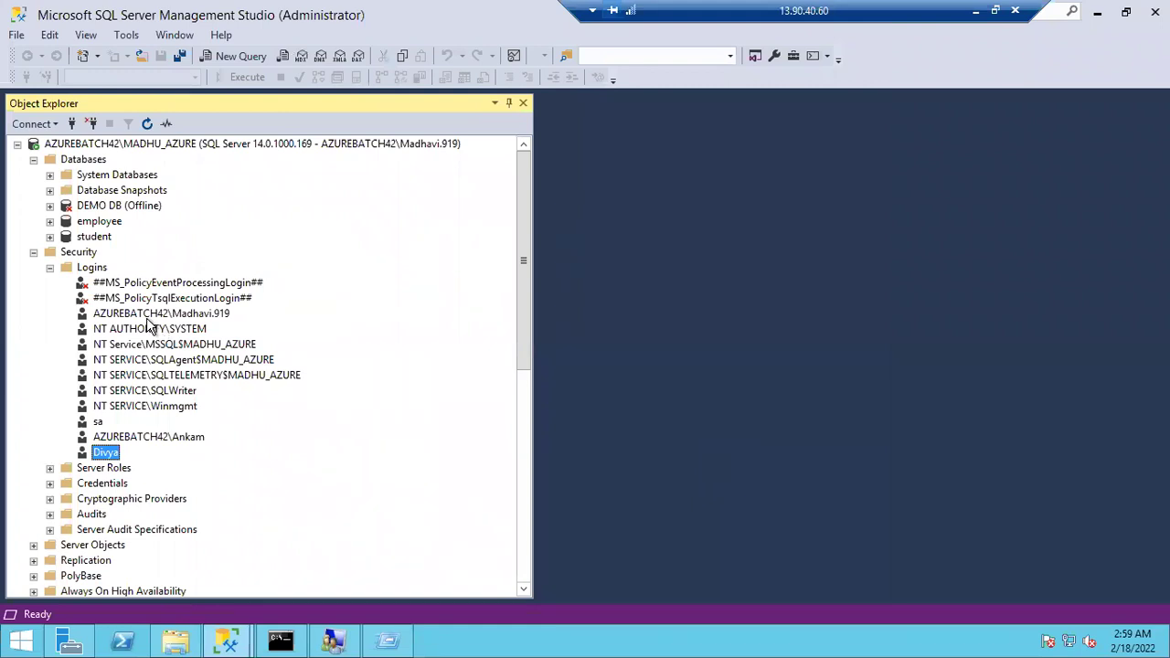
Collapse the first connection's folders, refresh the second connection, and expand then collapse its employee database
left_click(33, 252)
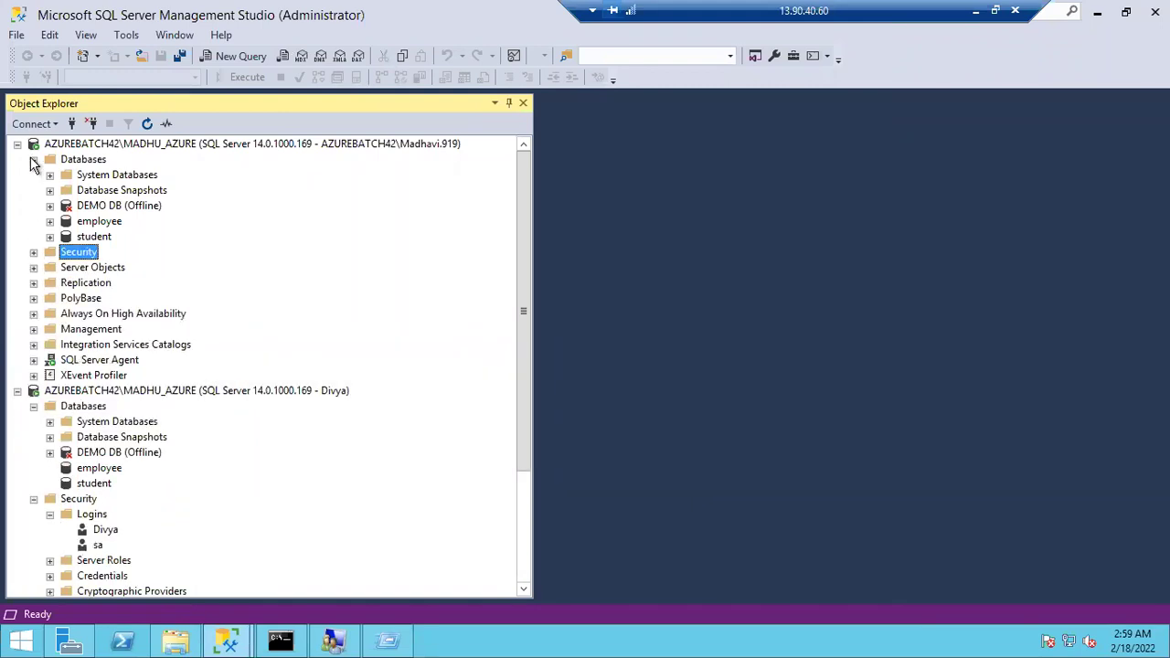
left_click(33, 159)
left_click(100, 392)
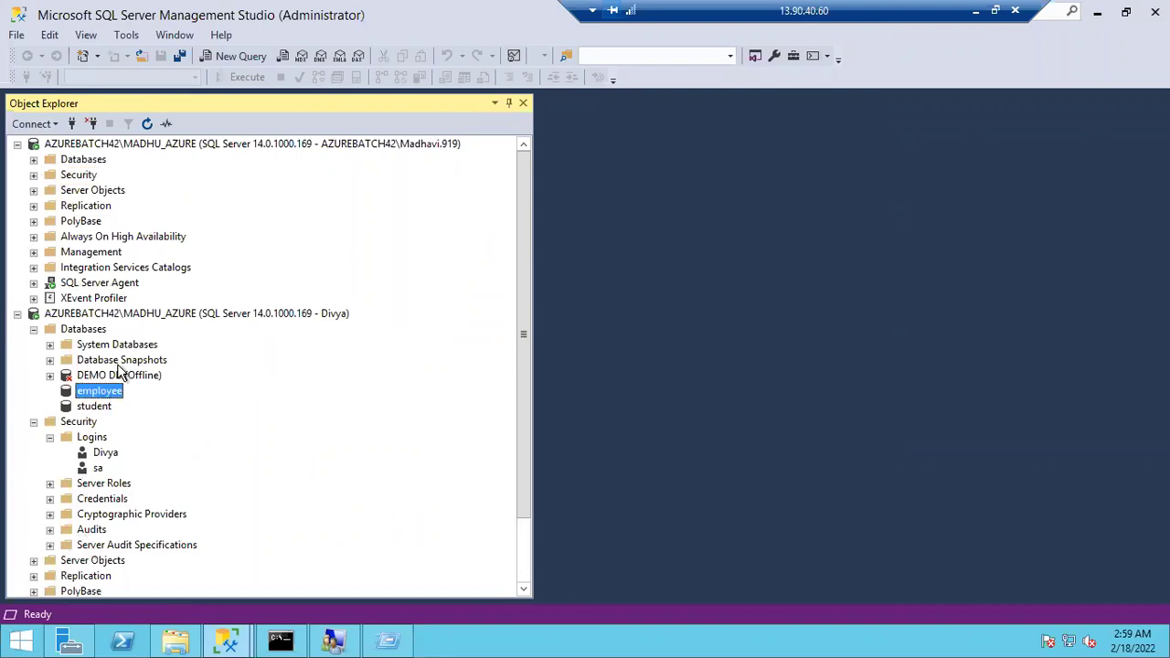
left_click(148, 125)
left_click(226, 315)
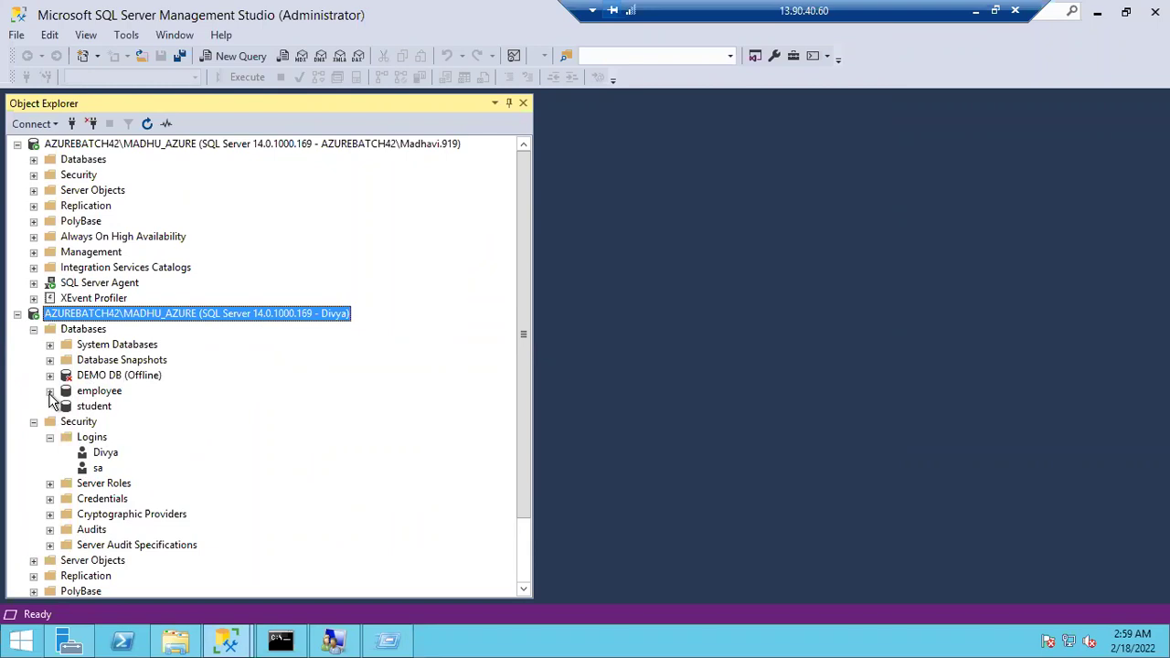
left_click(50, 391)
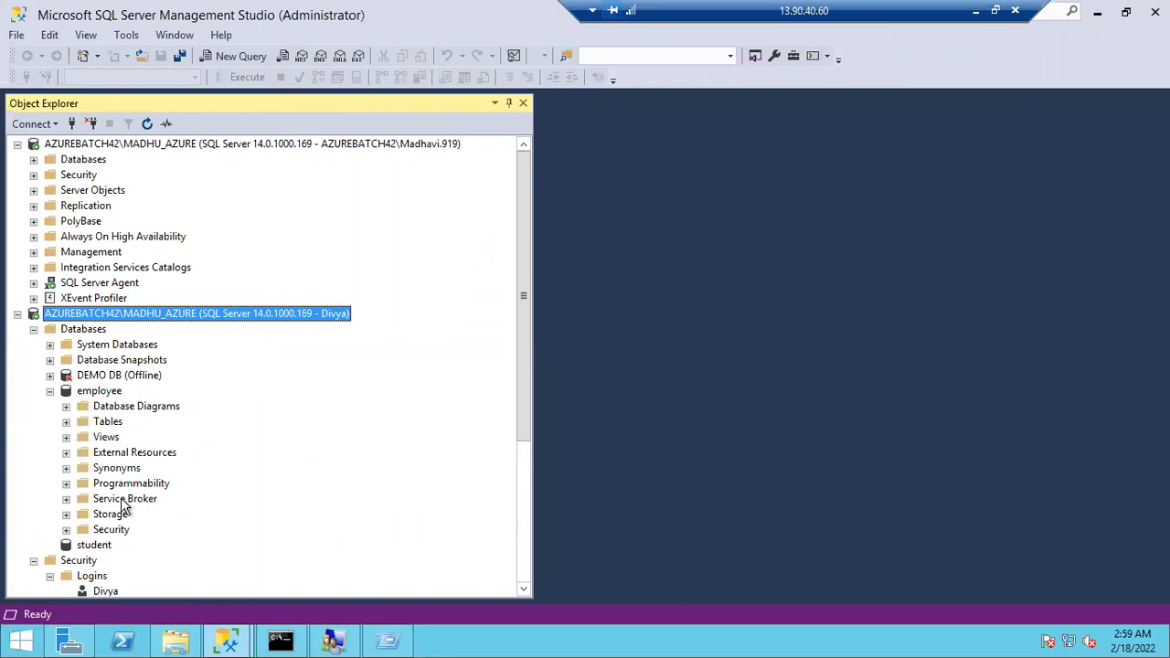
left_click(50, 393)
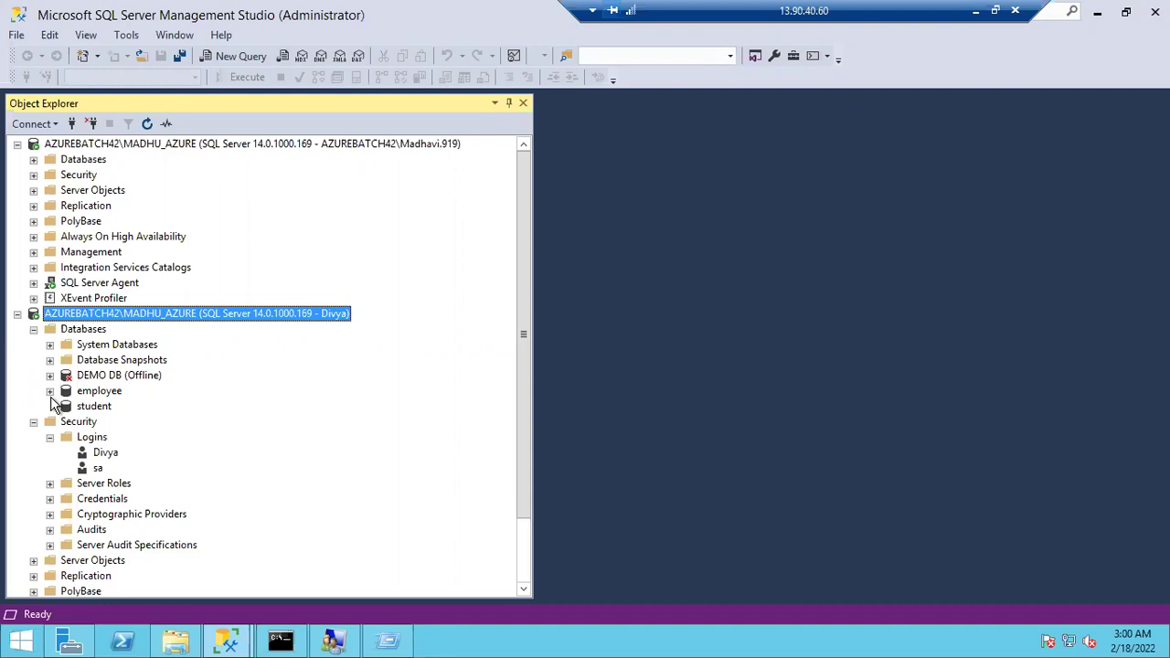
Select the first server's Windows, SQL and sa logins in turn, then switch to Local Users and Groups
left_click(35, 330)
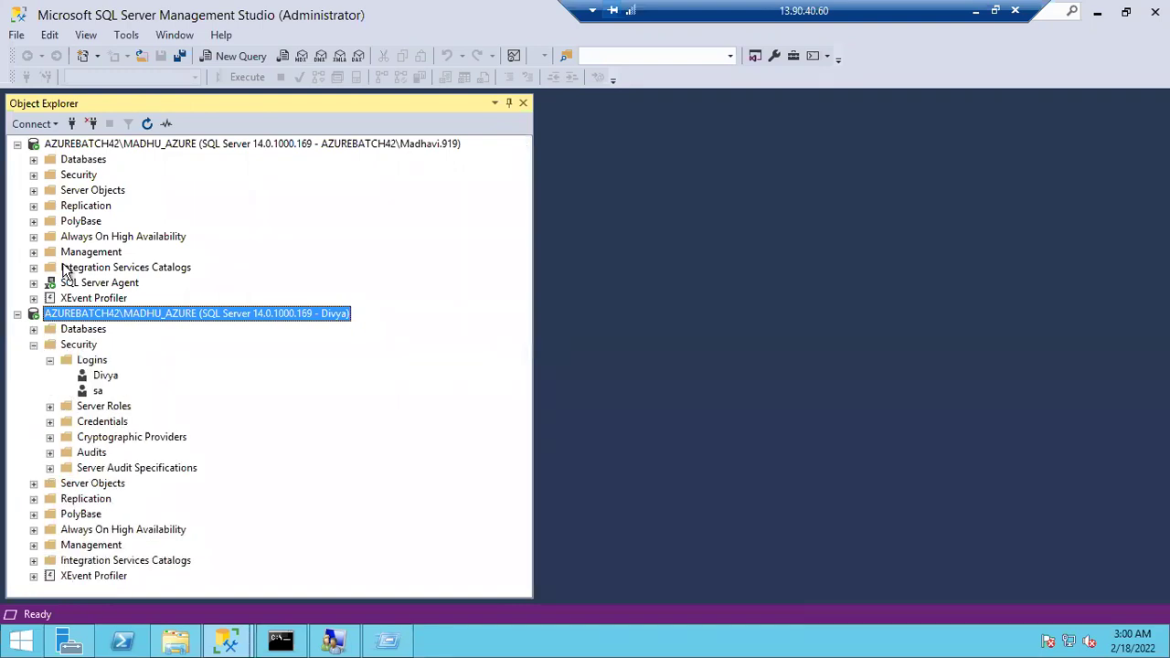
left_click(34, 176)
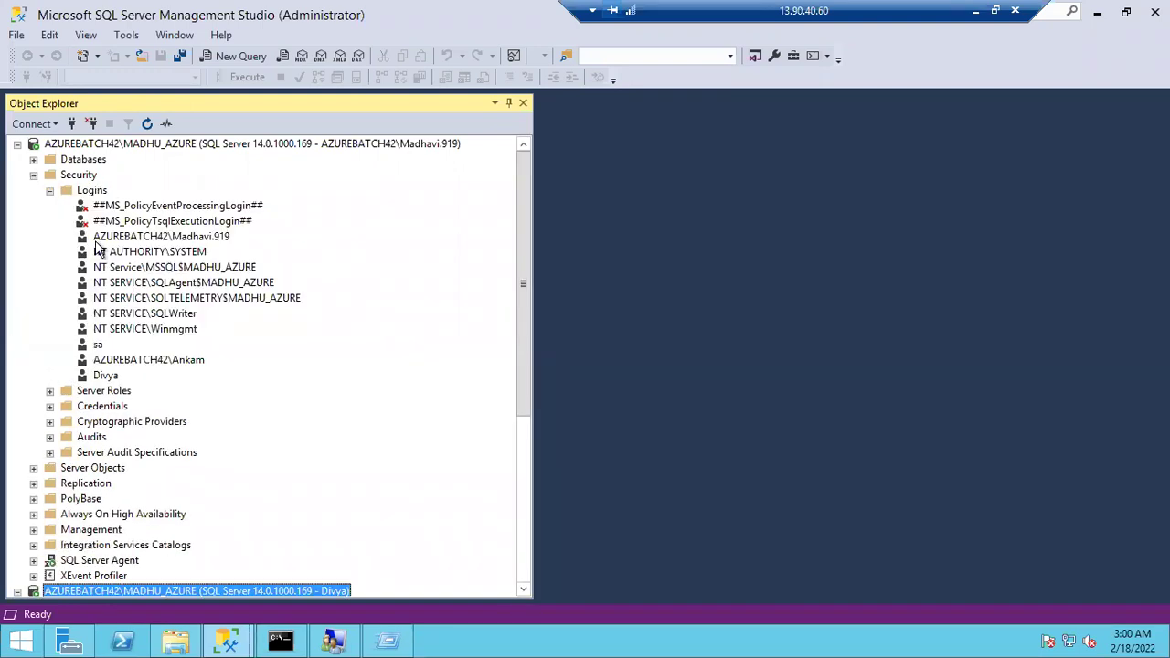
left_click(137, 363)
left_click(108, 376)
left_click(123, 362)
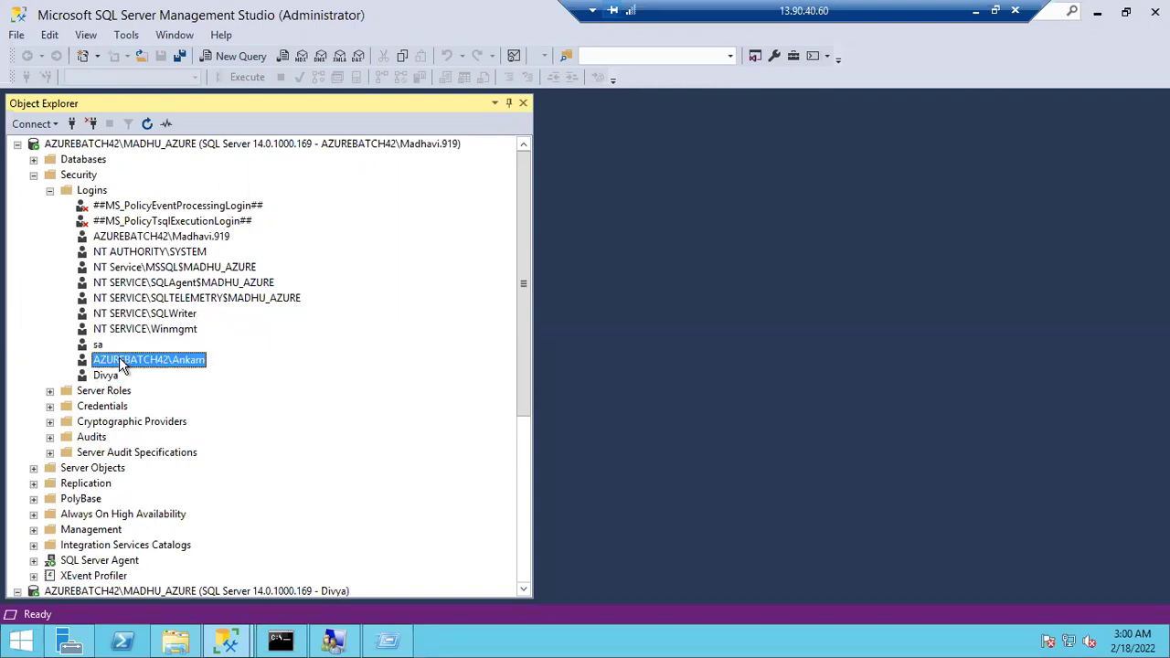
left_click(107, 375)
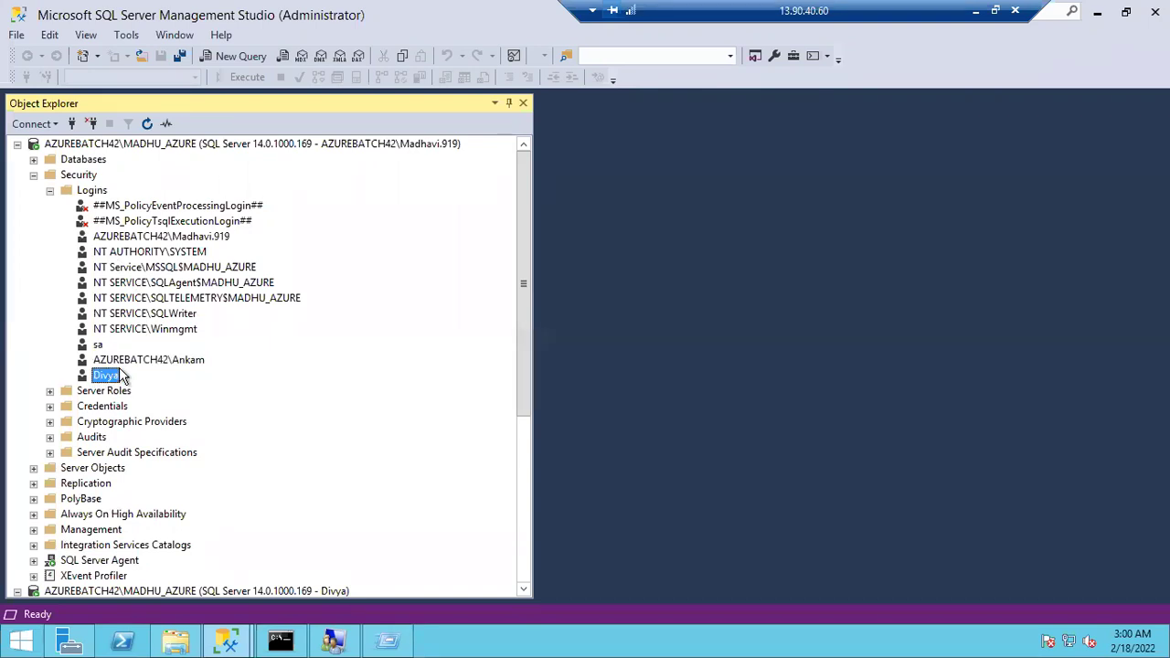
left_click(122, 361)
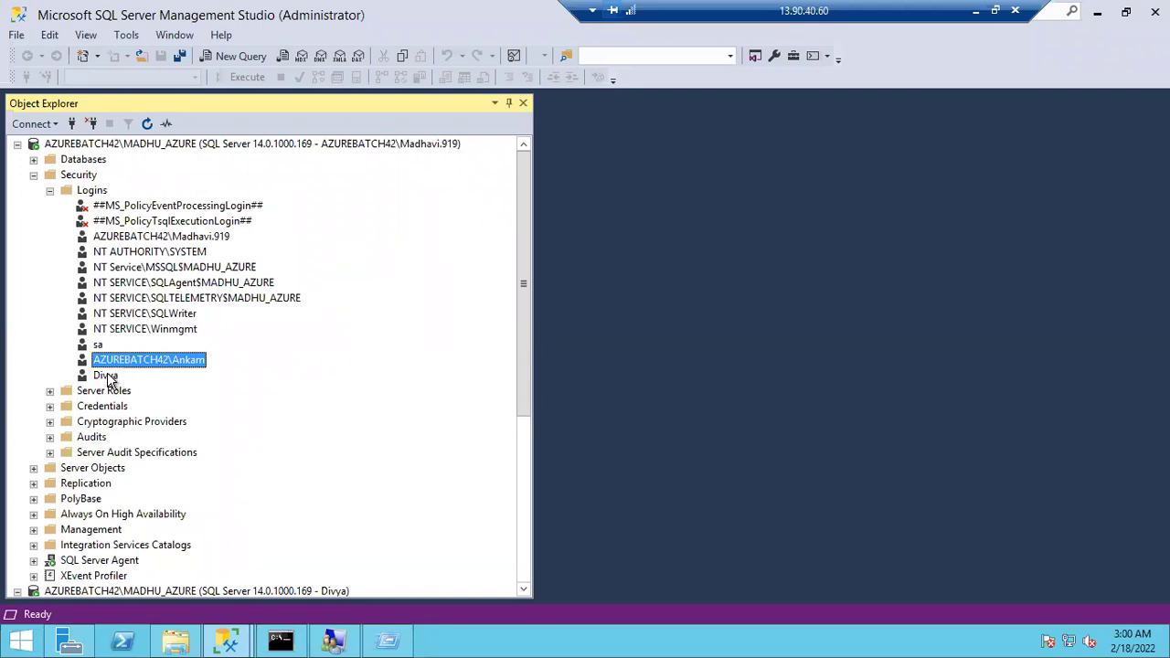
left_click(107, 375)
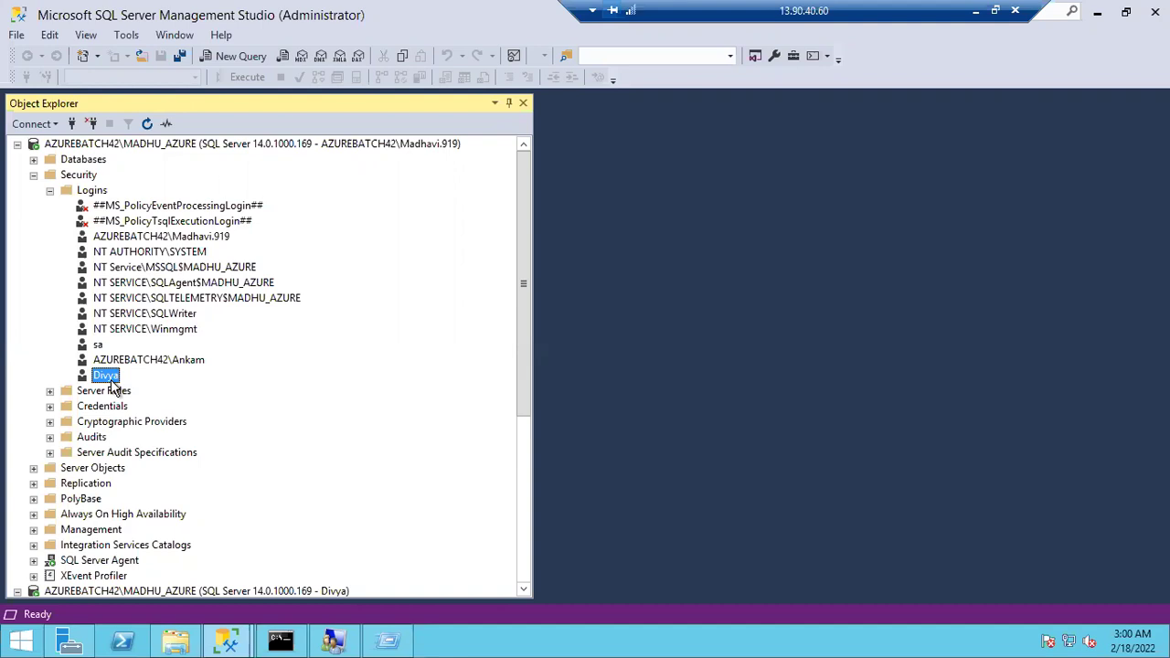
left_click(97, 346)
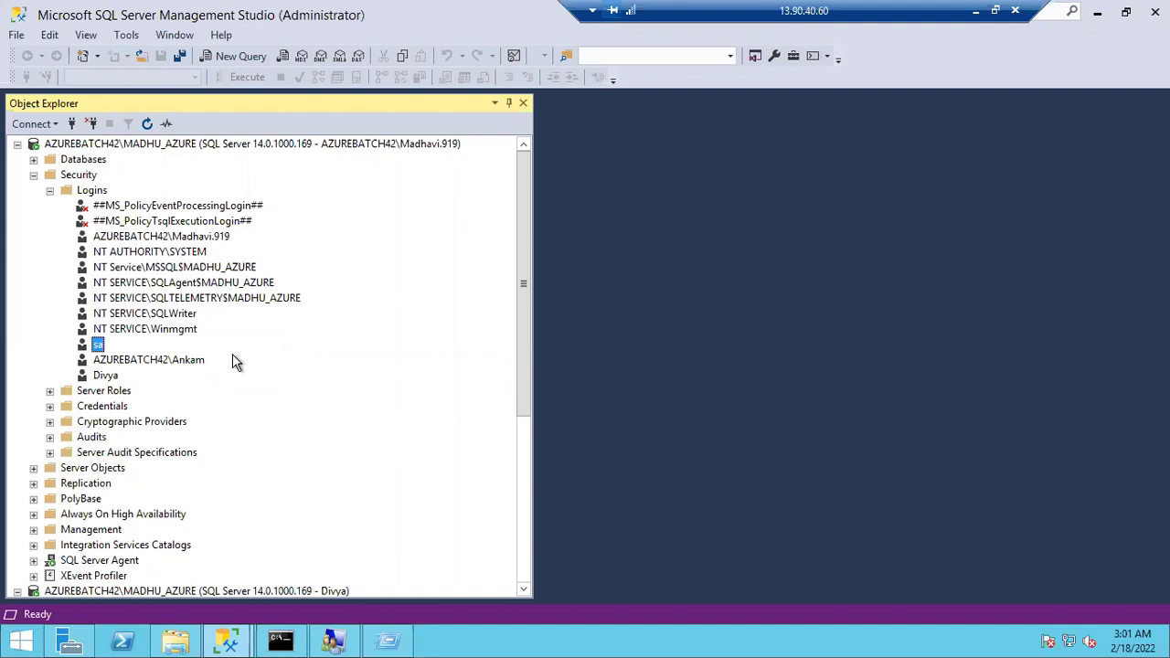
left_click(334, 640)
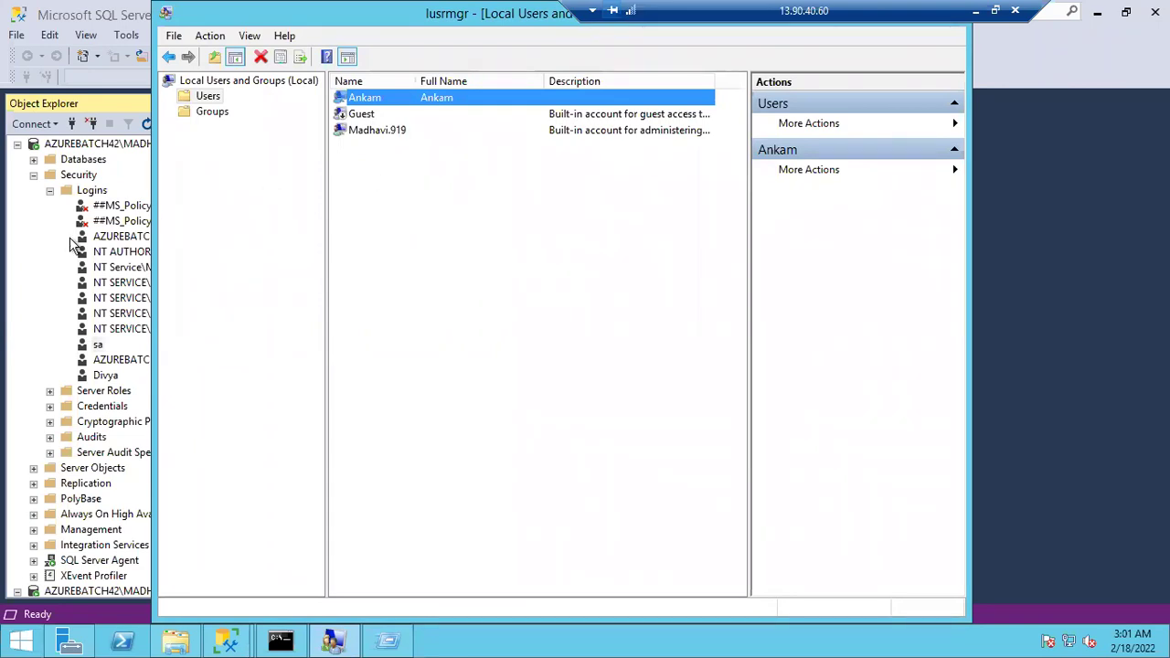
Switch from Local Users and Groups back to Management Studio's Logins list
left_click(28, 326)
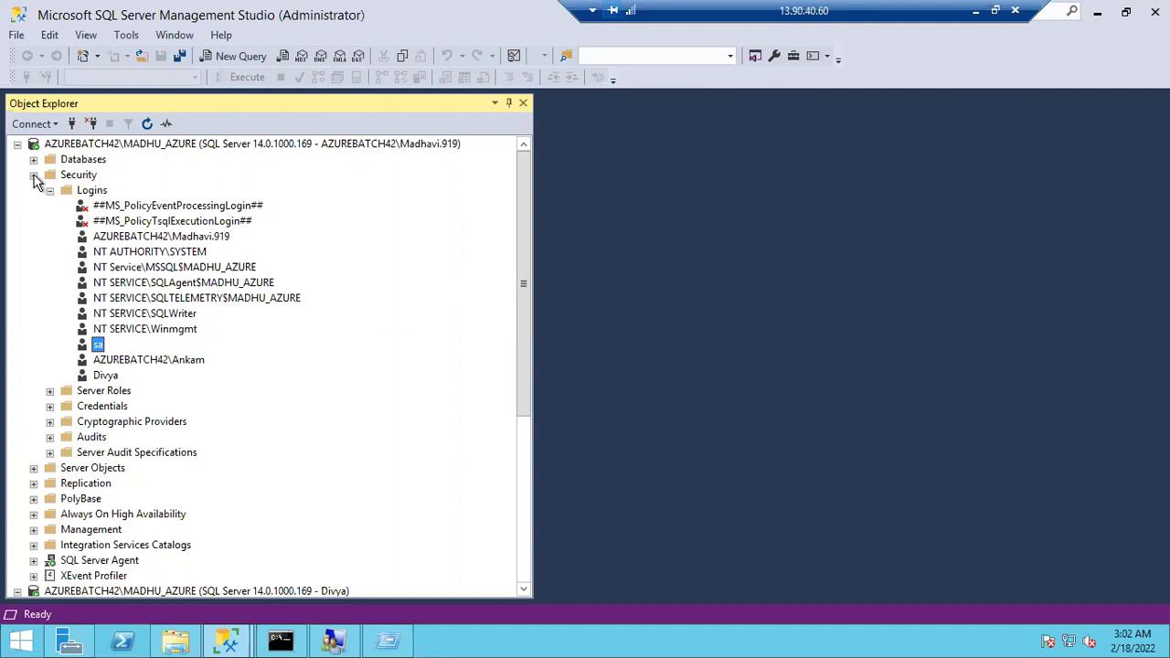
Collapse and re-expand the first server's Security folder to refresh its logins
left_click(34, 176)
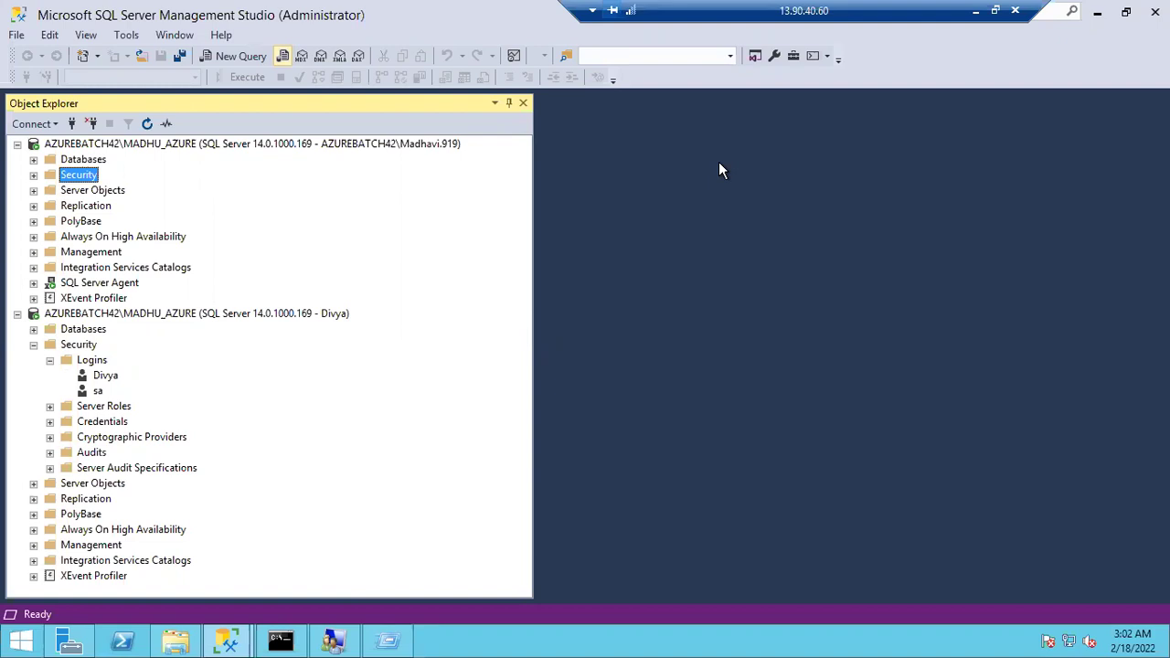
left_click(33, 176)
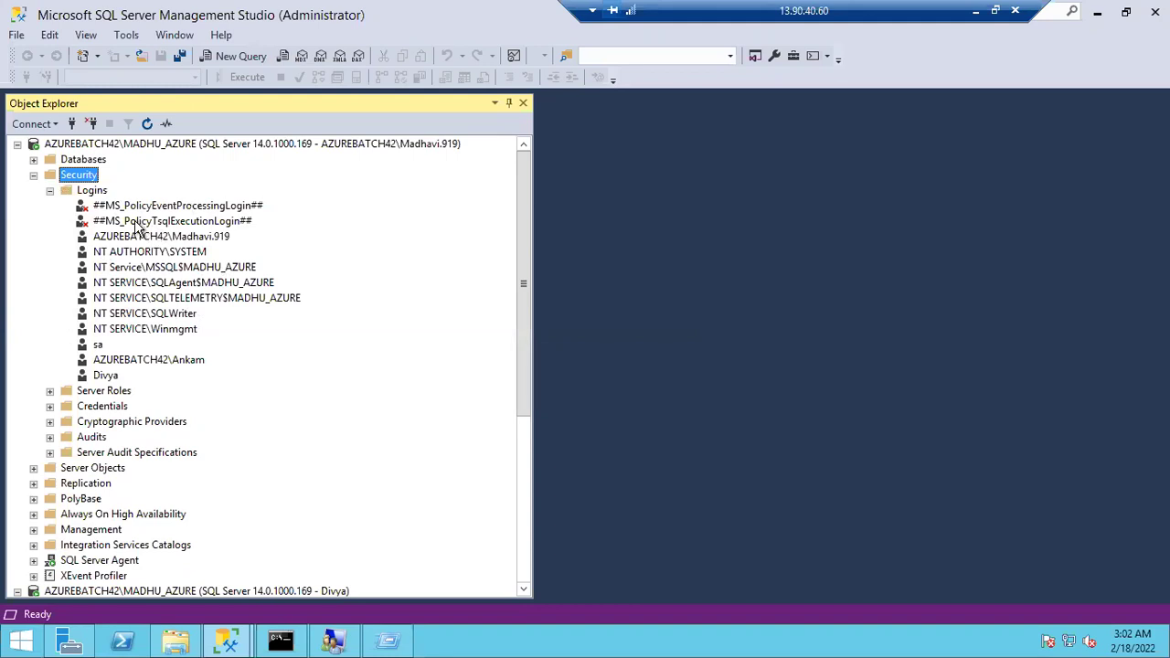
Start a new SQL Server-authenticated login, entering its login name and password twice
right_click(92, 191)
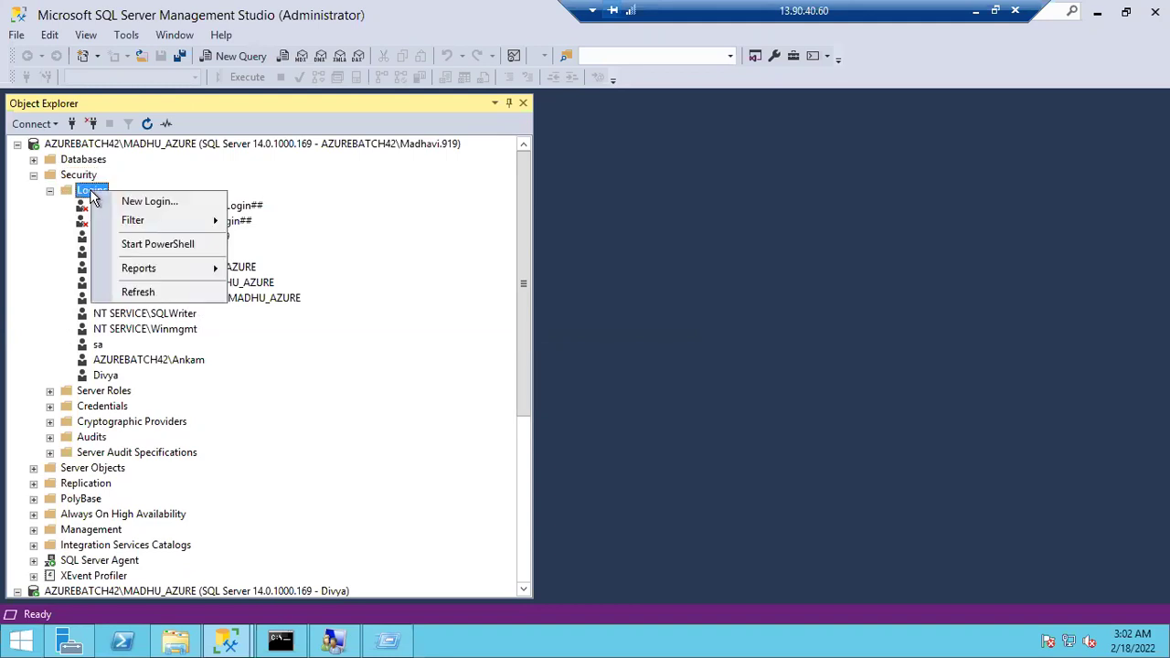
left_click(105, 203)
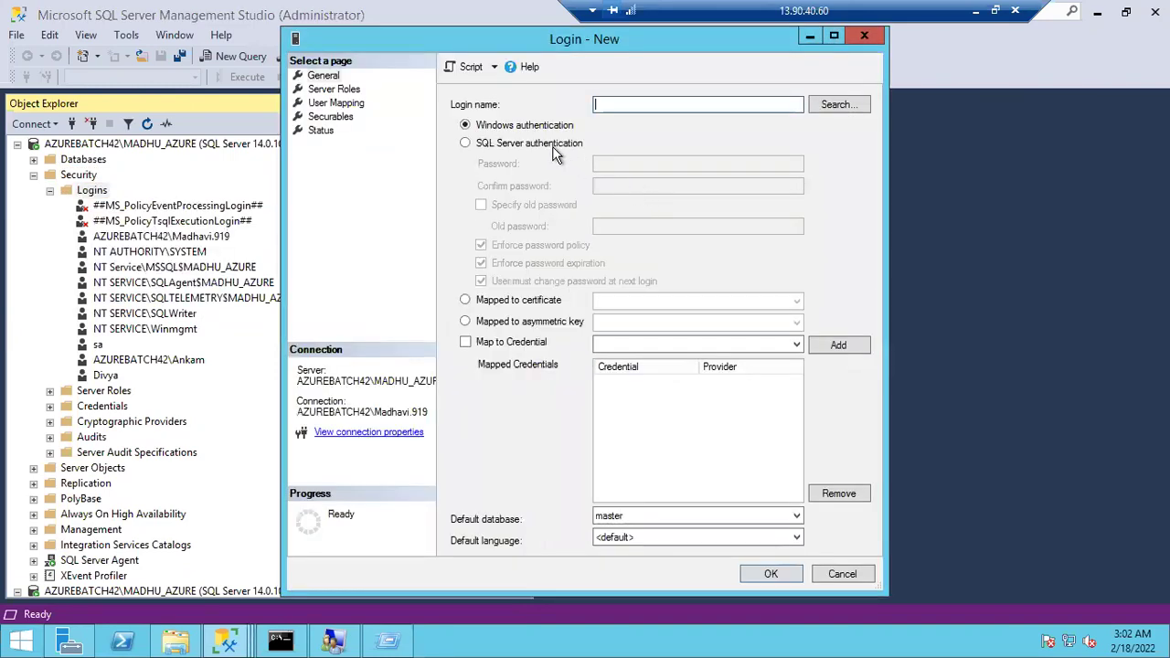
left_click(525, 149)
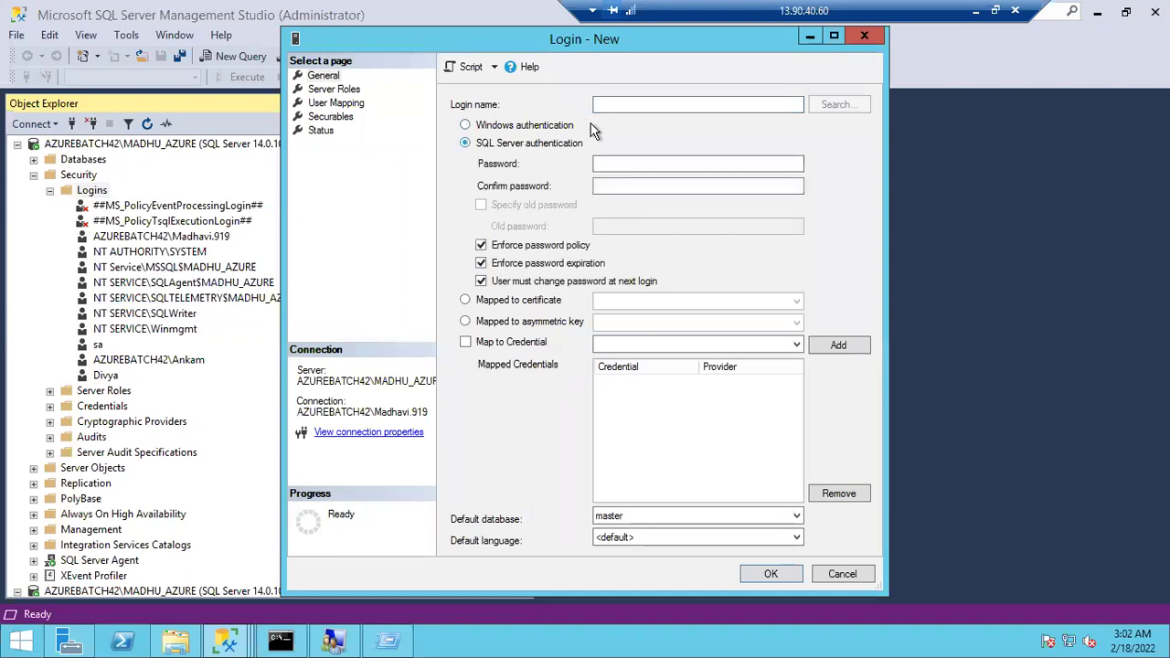
left_click(617, 107)
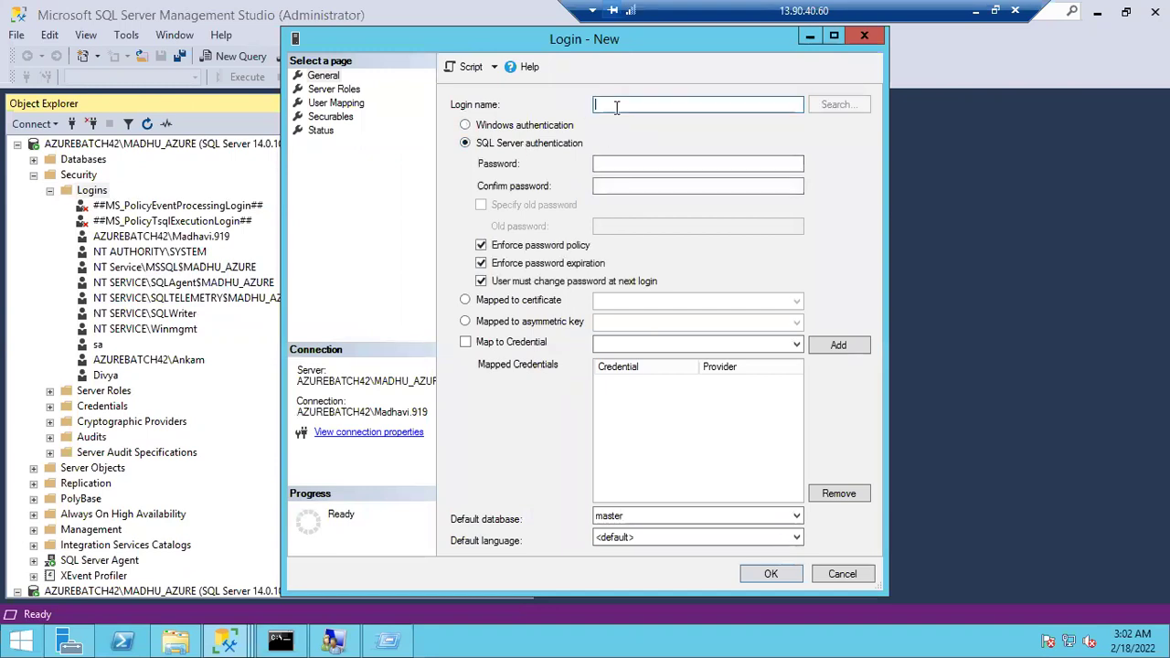
type("Anand")
left_click(625, 165)
type("123")
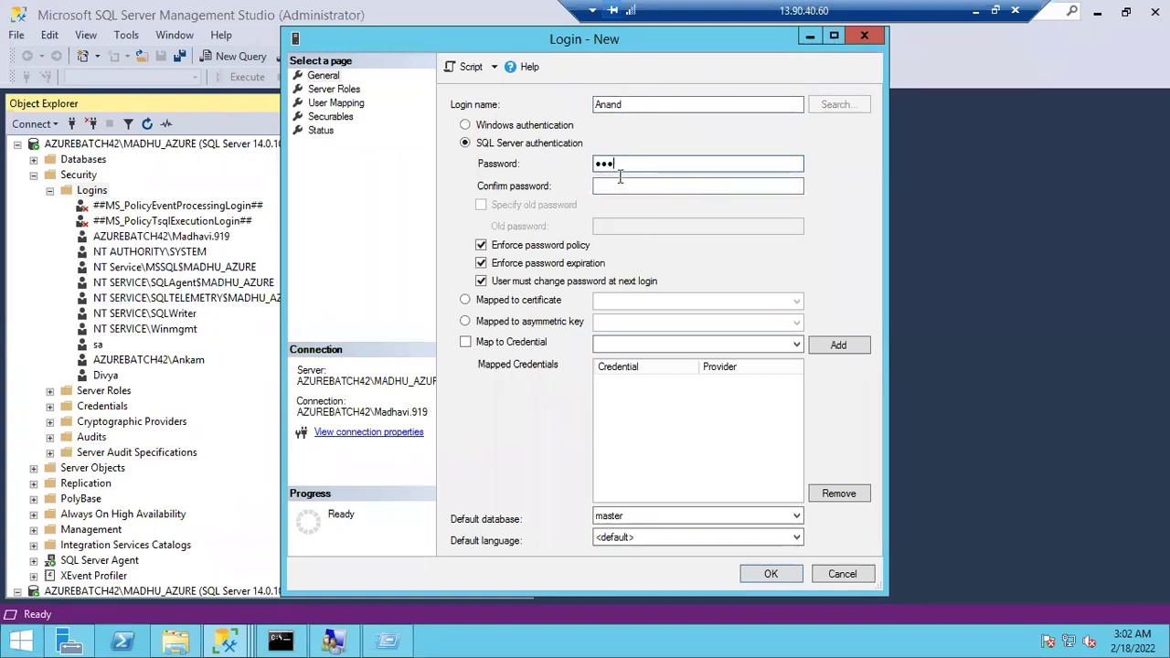
left_click(617, 188)
type("123")
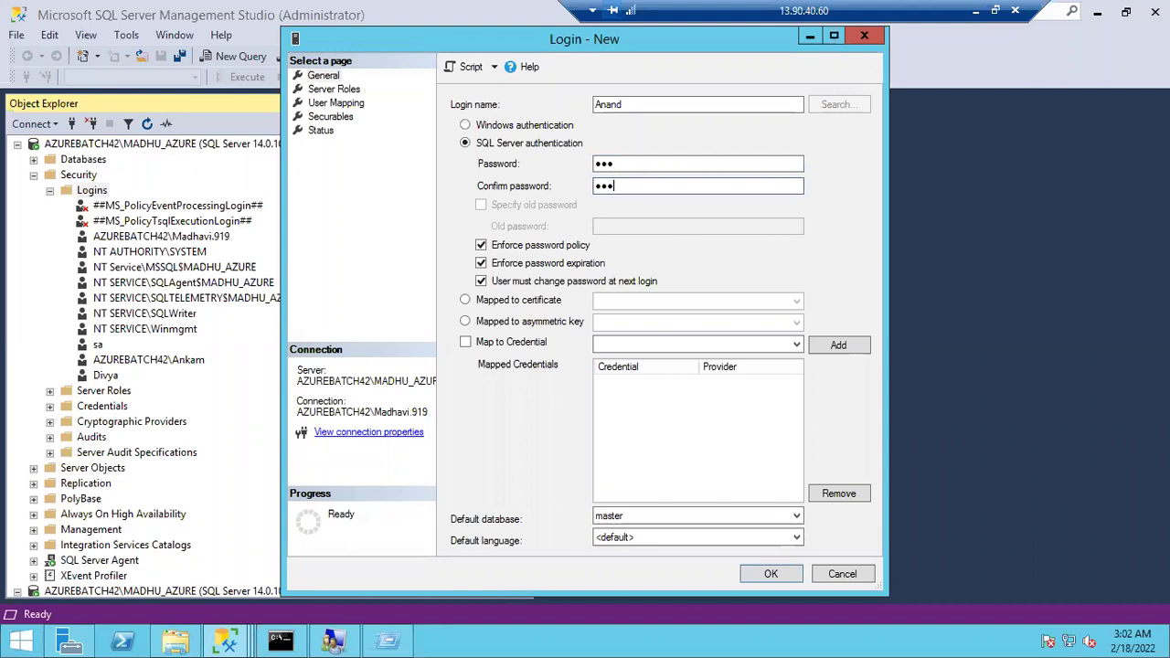
Turn off Enforce password policy and create the login
left_click(485, 249)
left_click(482, 247)
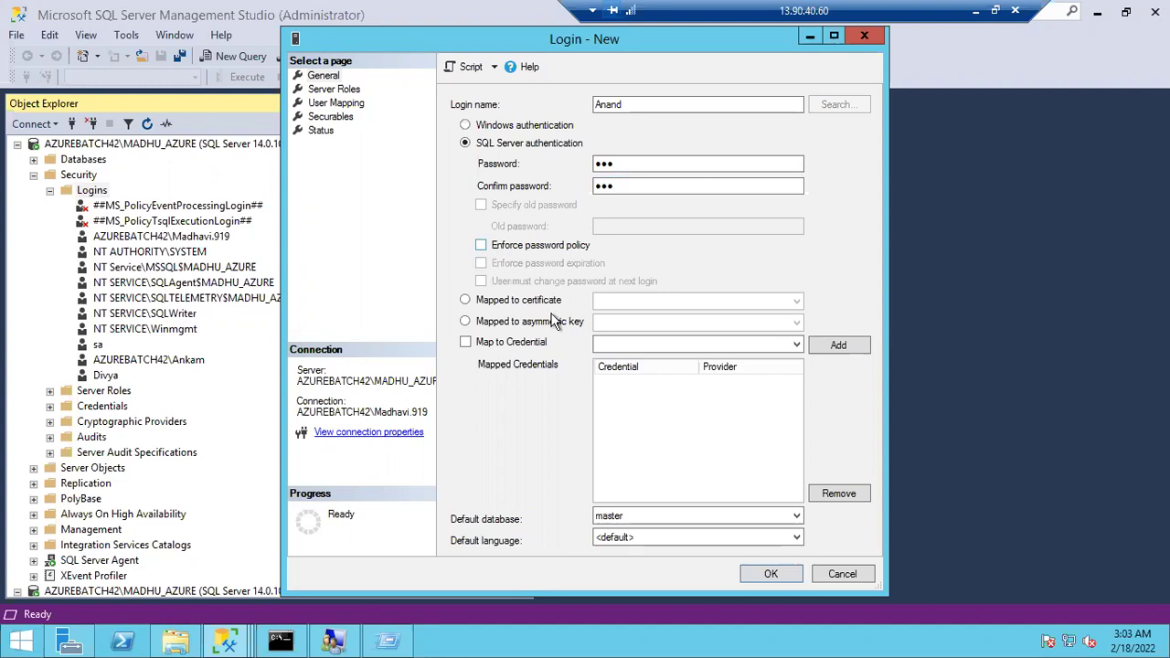
left_click(766, 571)
left_click(766, 574)
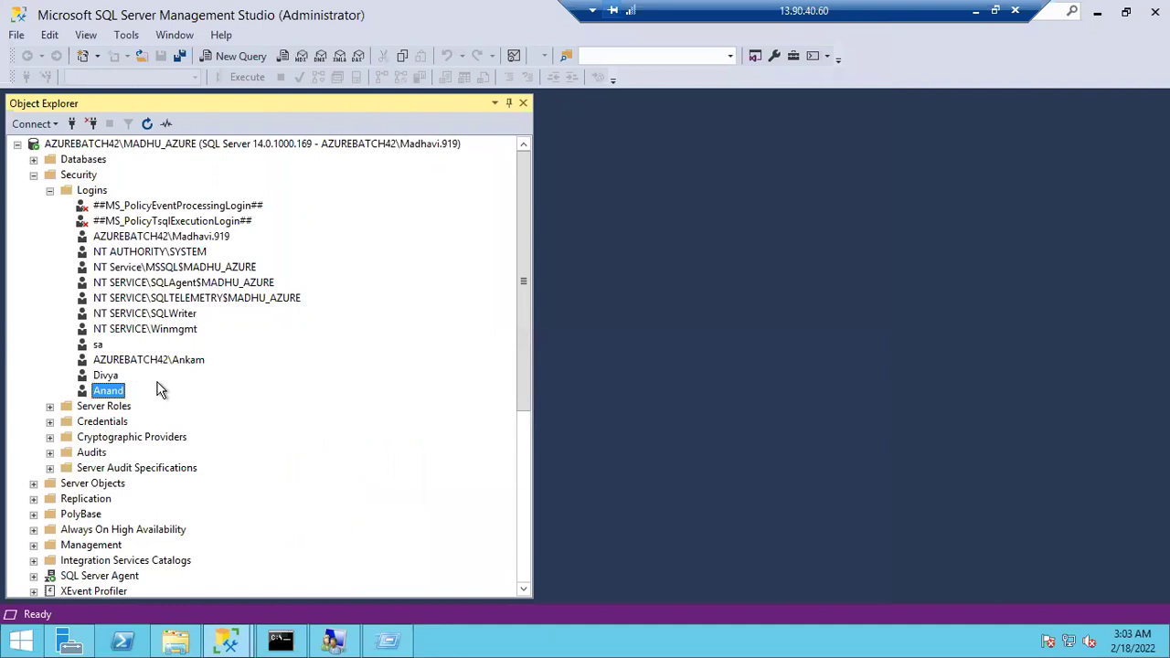
Map the new login to the student database under User Mapping and save
double_click(102, 393)
left_click(335, 88)
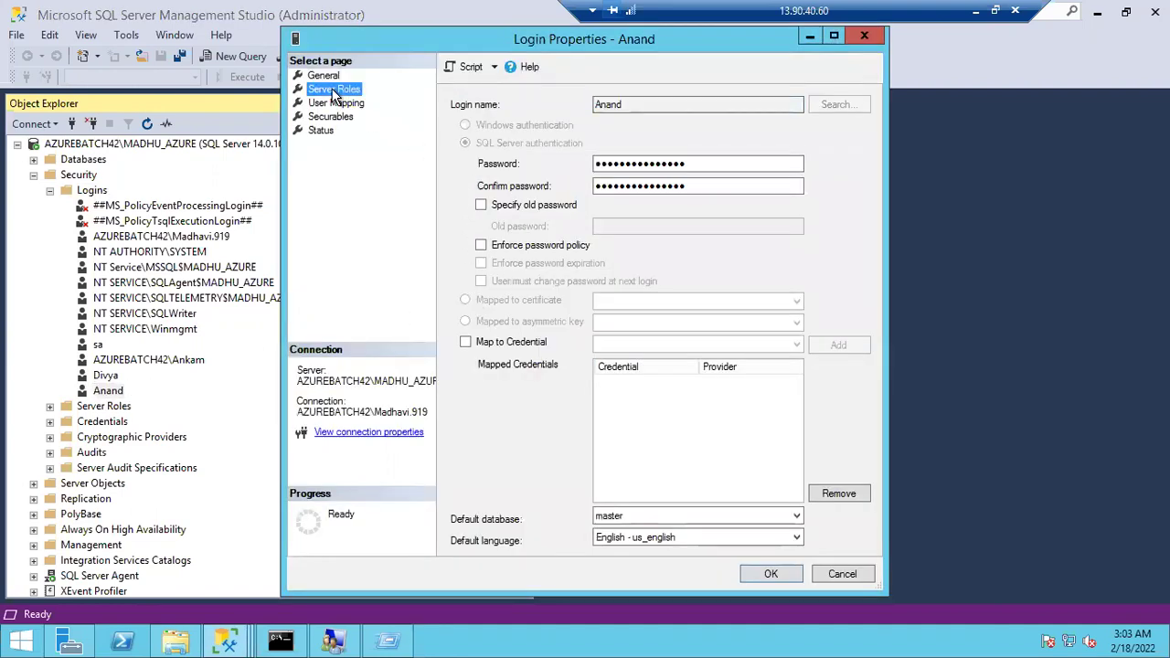
left_click(335, 106)
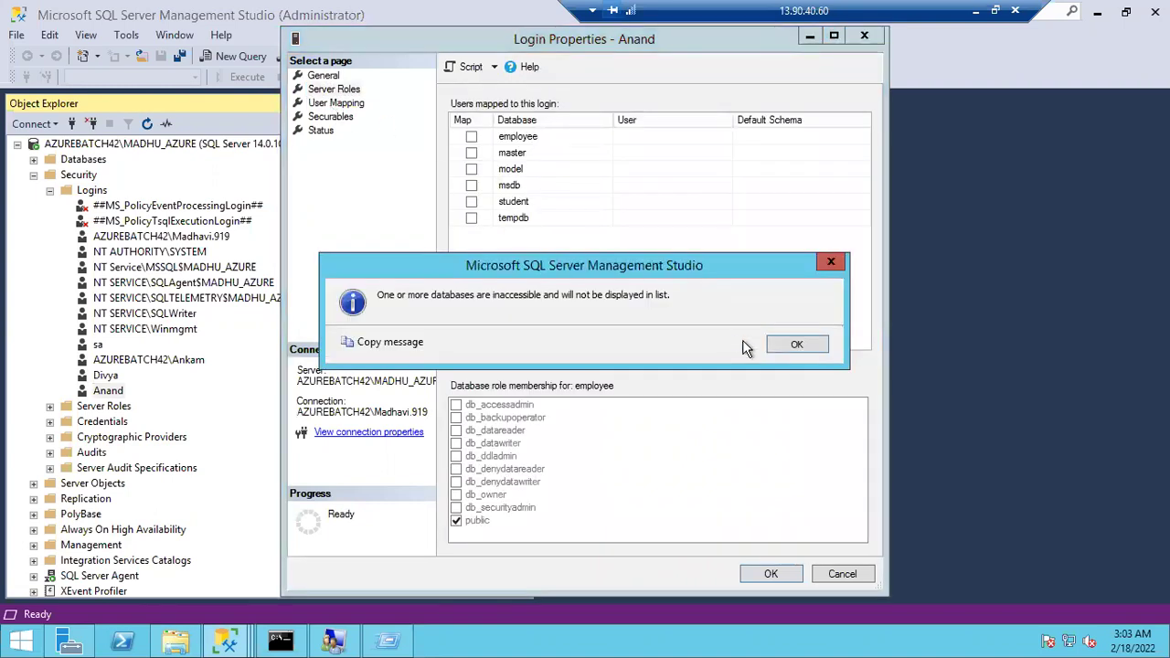
left_click(791, 348)
left_click(471, 202)
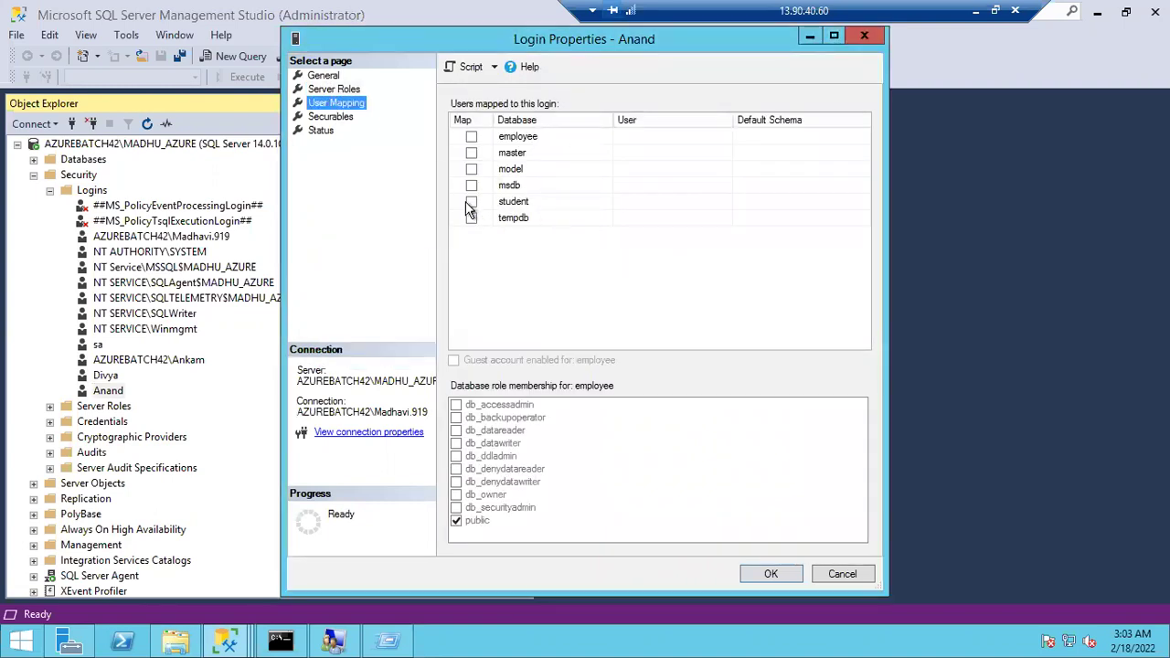
left_click(769, 574)
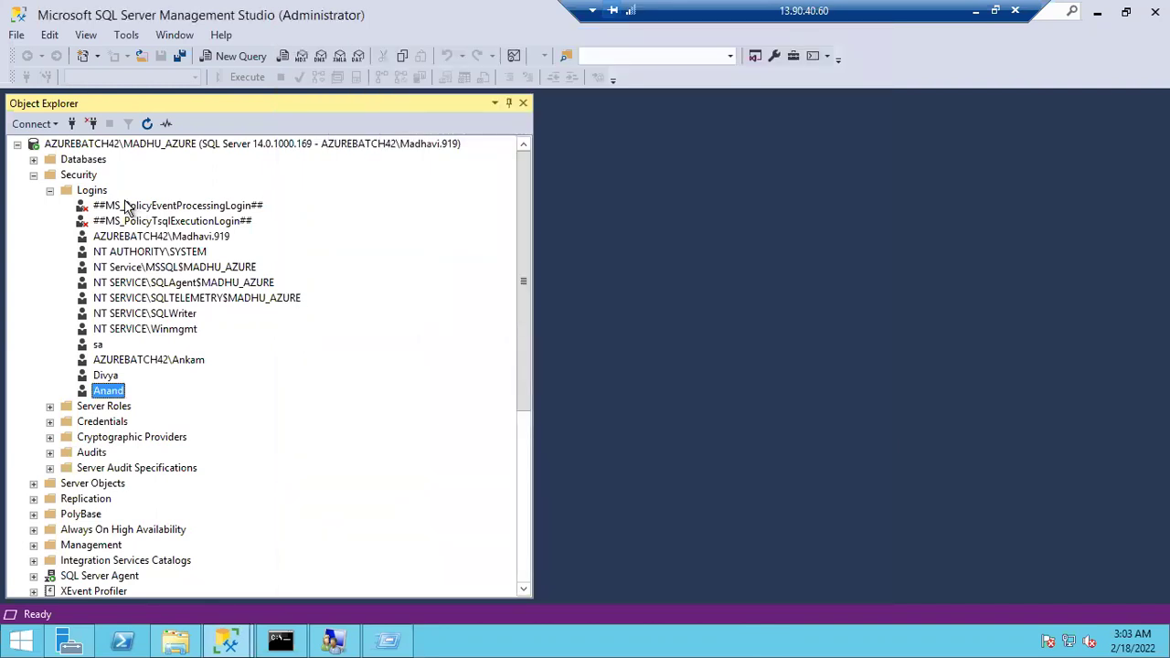
left_click(34, 175)
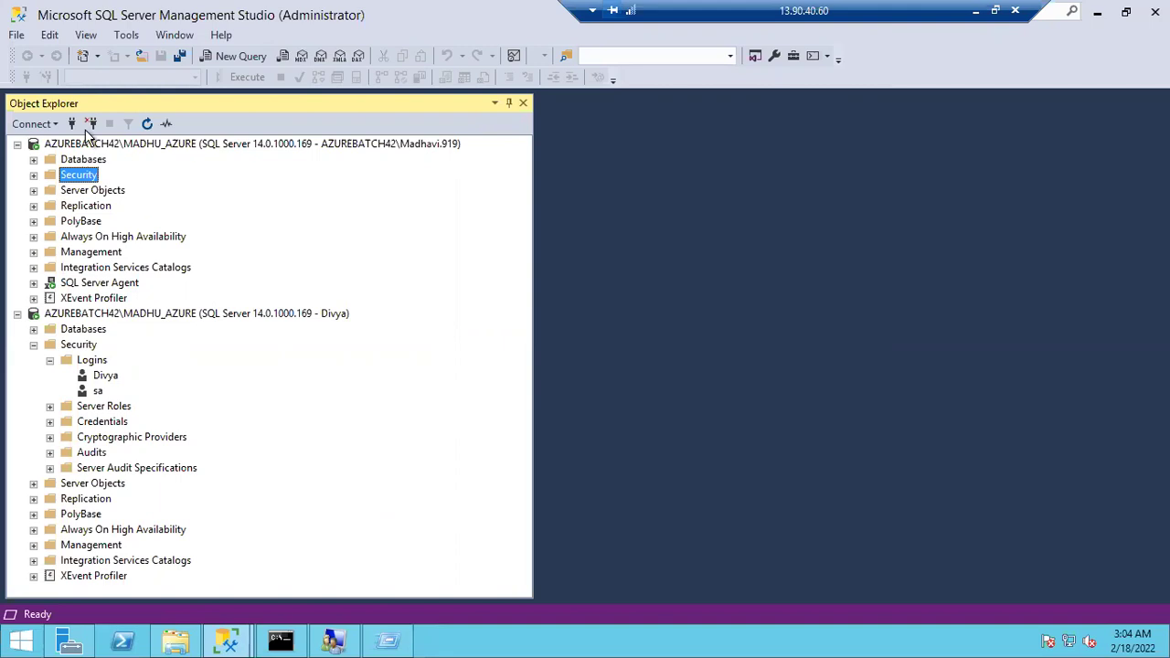
Open the Connect to Server dialog from the Object Explorer toolbar
left_click(72, 123)
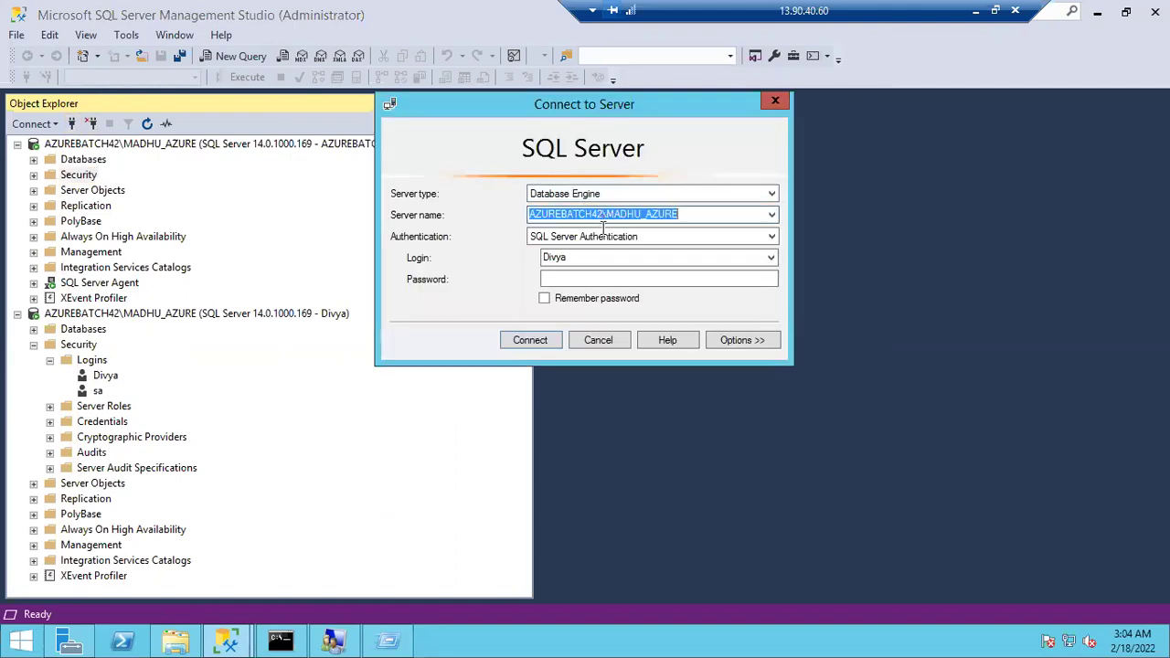
Connect to MADHU_AZURE with the new SQL login's name and password
left_click(595, 256)
type("Anand")
key("Tab")
type("123")
key("Return")
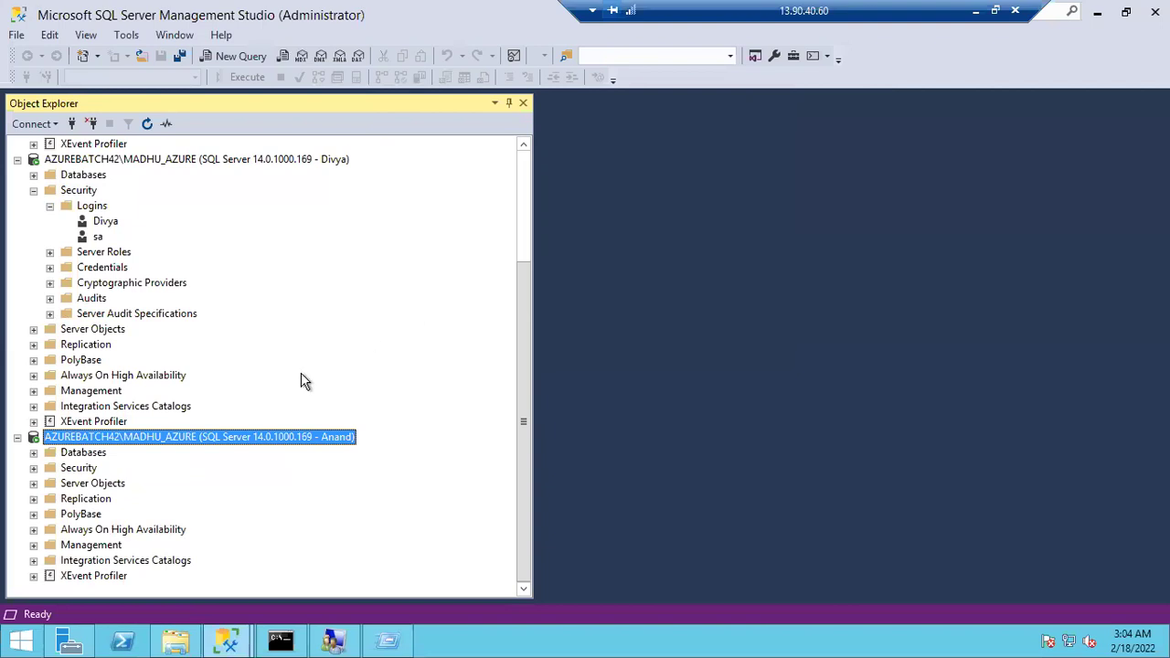
Browse the new login's databases: student opens, employee reports not accessible
left_click(33, 453)
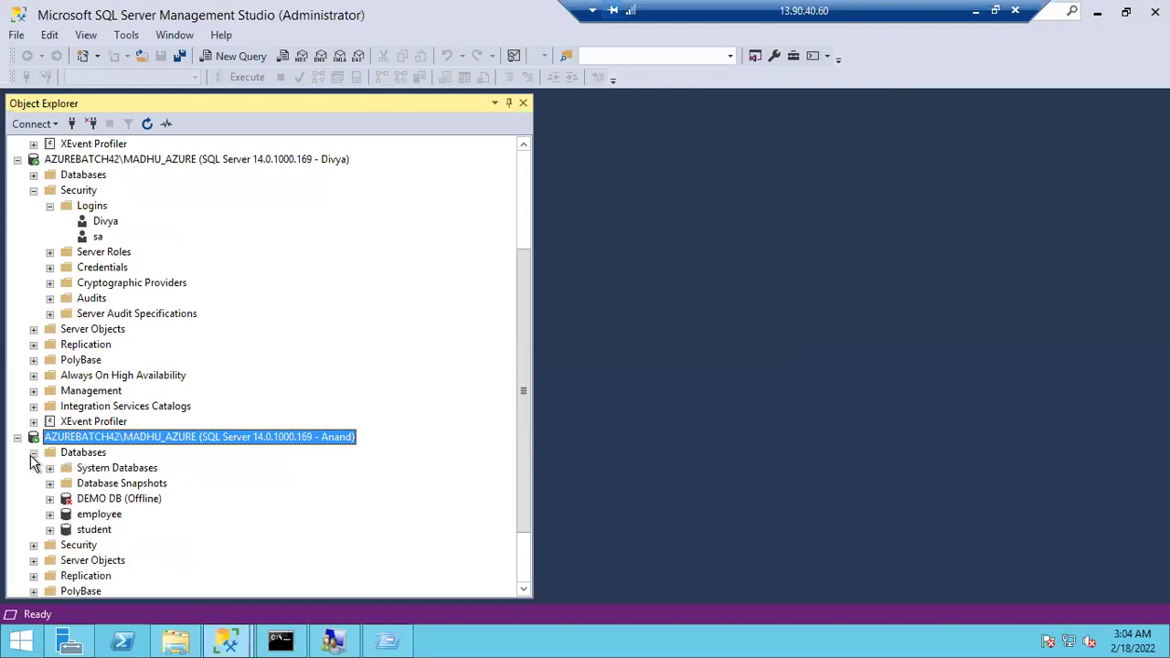
left_click(49, 529)
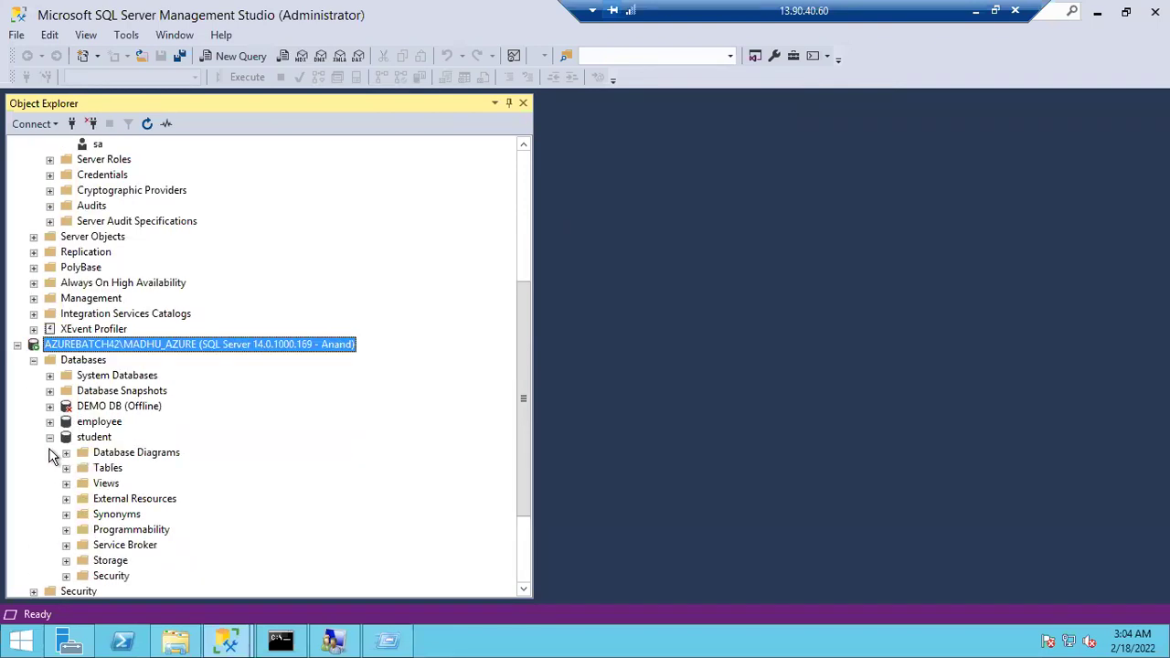
left_click(49, 438)
left_click(49, 438)
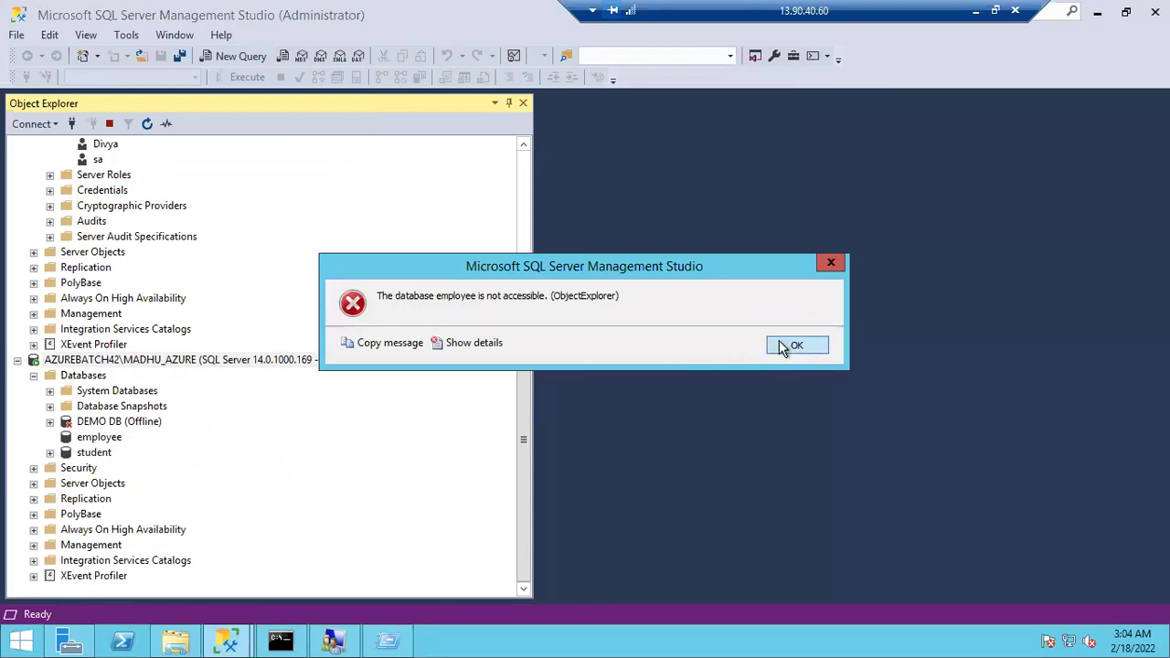
left_click(792, 345)
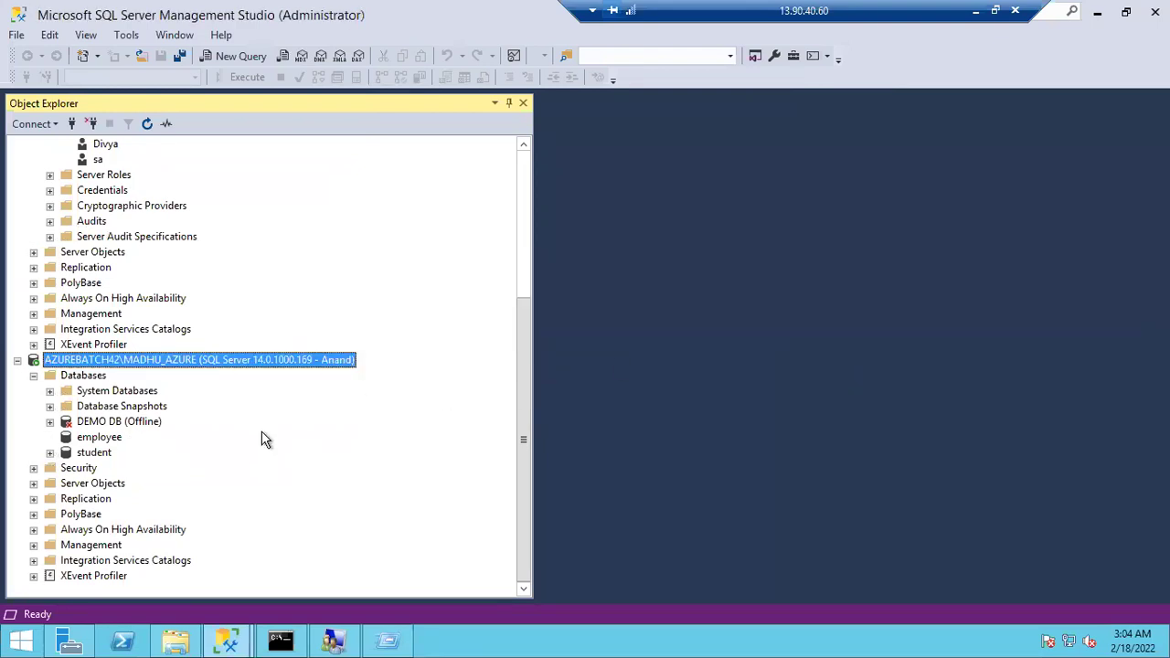
left_click(91, 124)
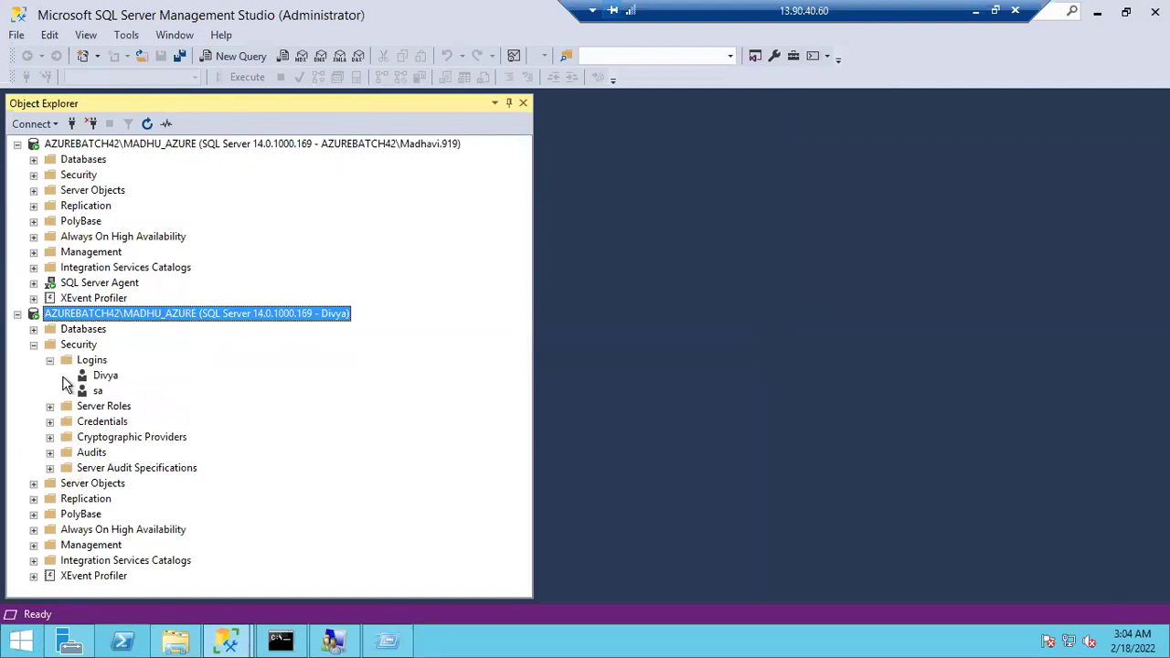
Disconnect the new login's session and review the first connection's full Logins list
left_click(98, 391)
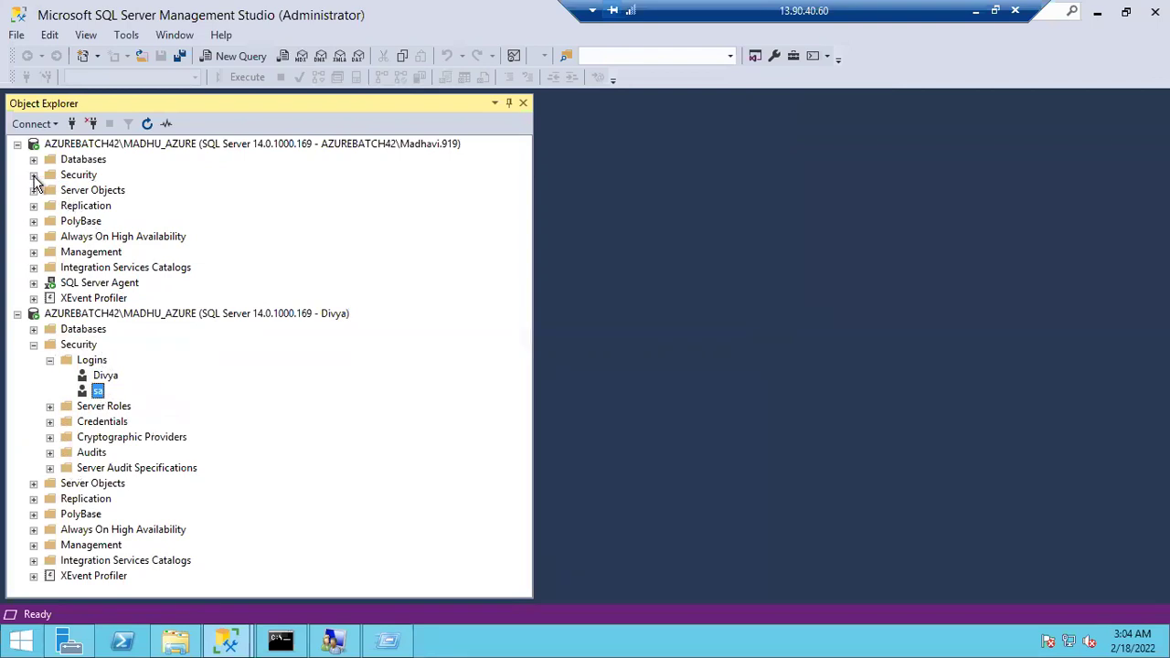
left_click(33, 175)
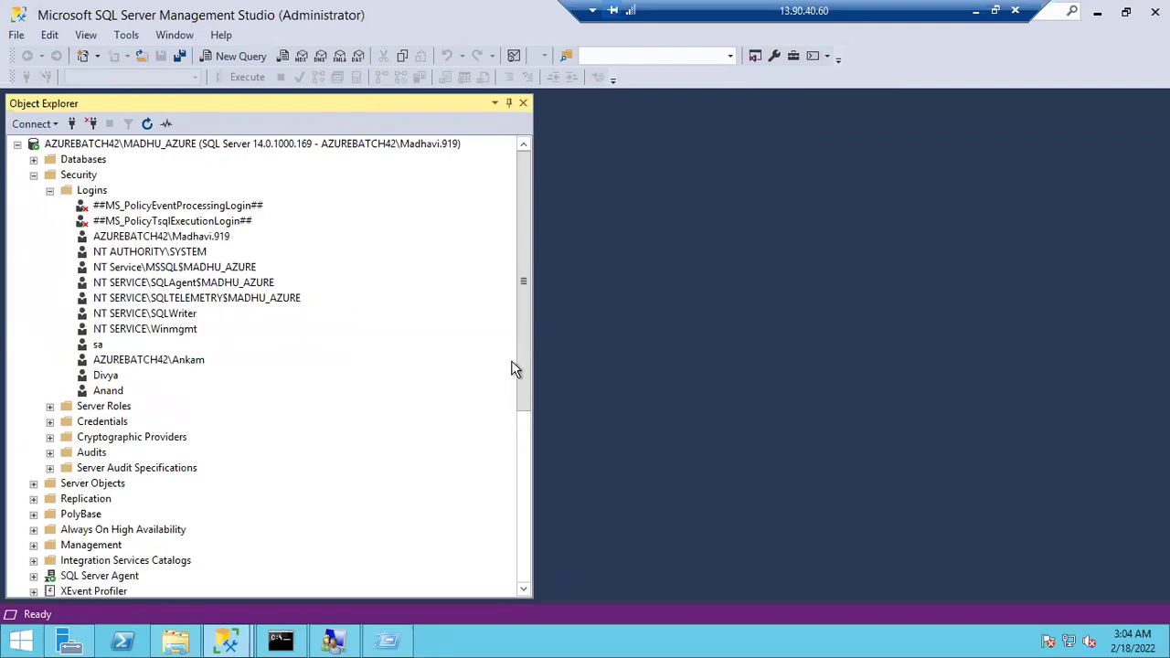
left_click_drag(520, 412, 523, 503)
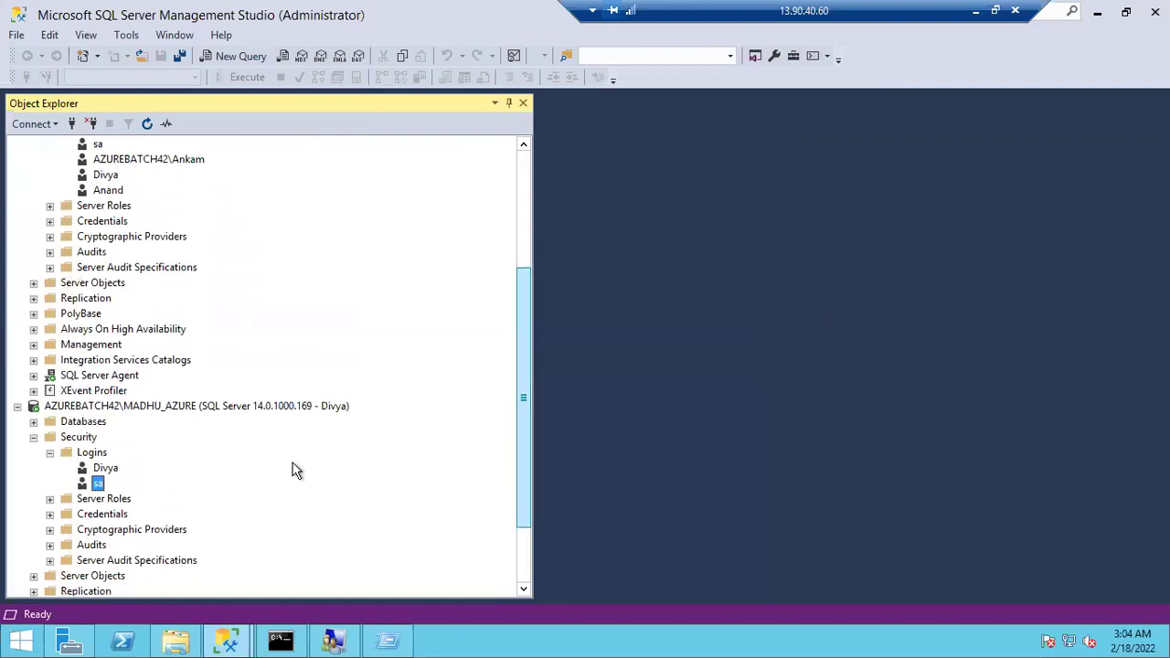
left_click(260, 410)
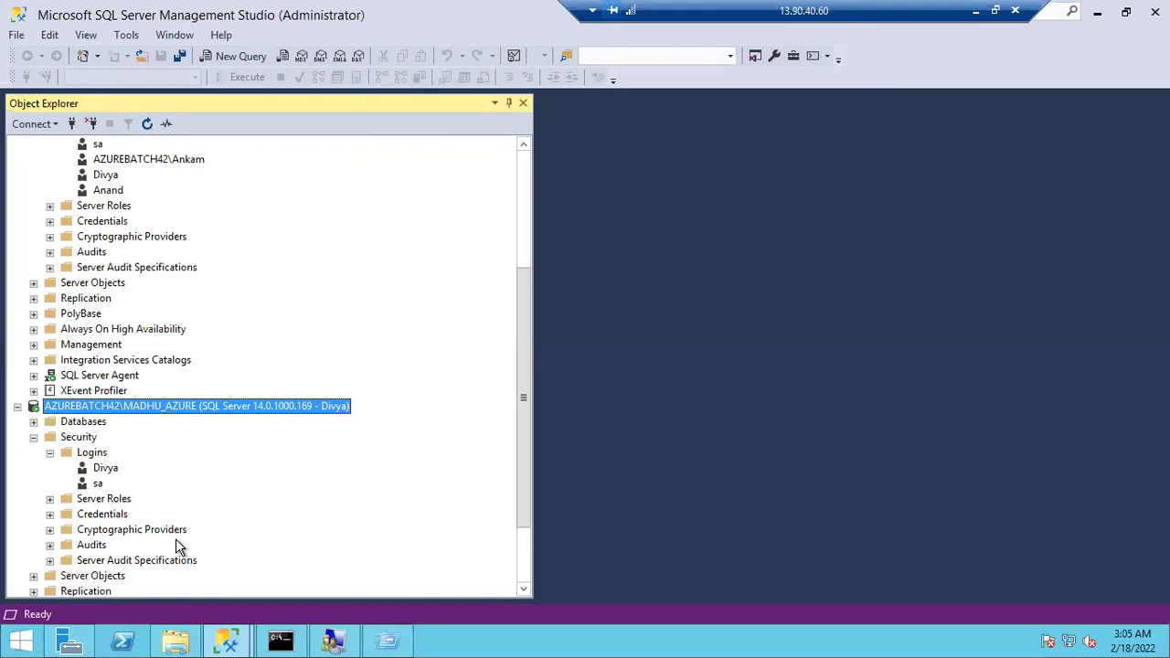
Reconnect to the server as the new SQL login using its password
left_click(72, 124)
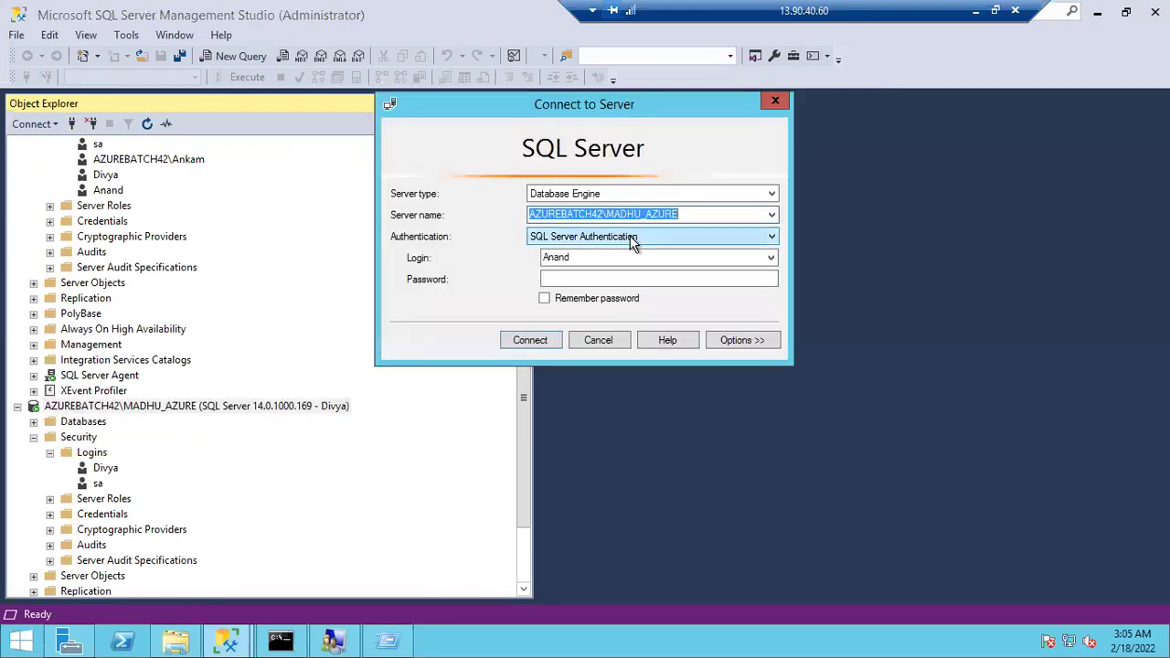
left_click(592, 280)
type("***")
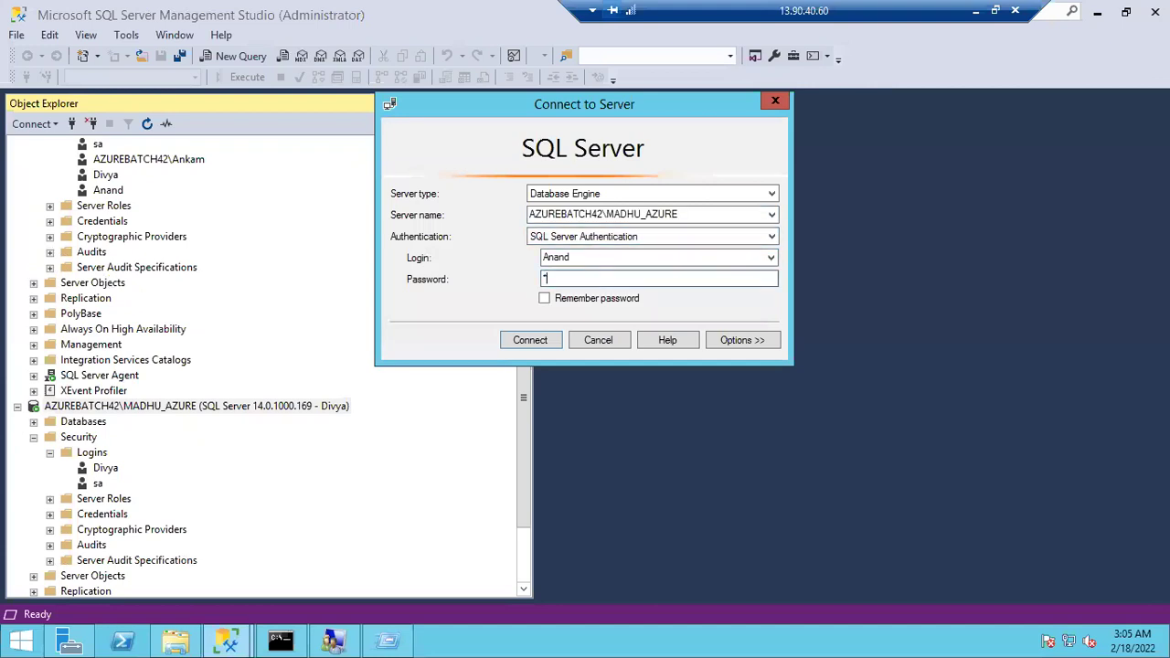
key("Return")
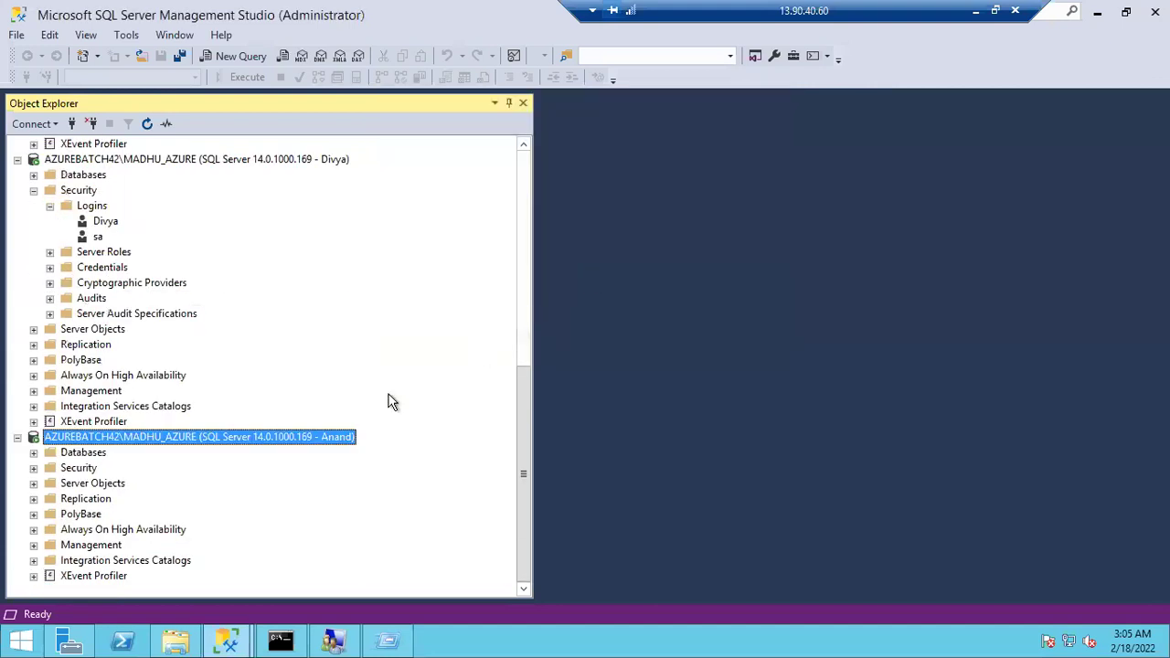
Expand the new connection's Security > Logins, which lists only itself and sa
left_click(34, 469)
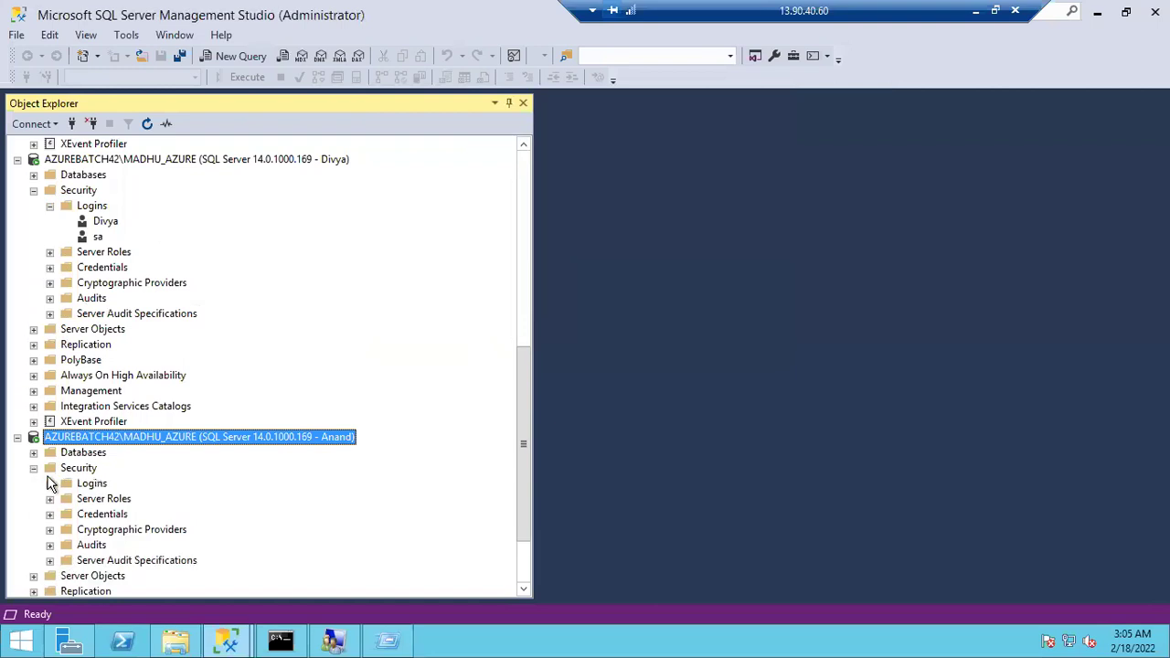
left_click(50, 484)
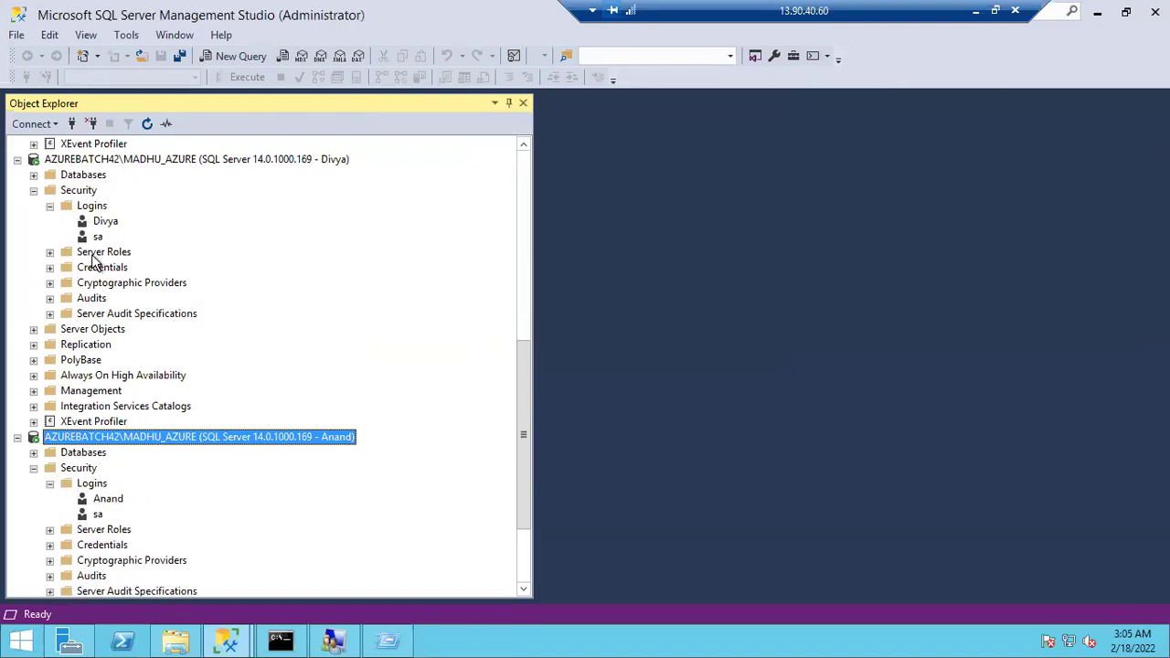
left_click(102, 223)
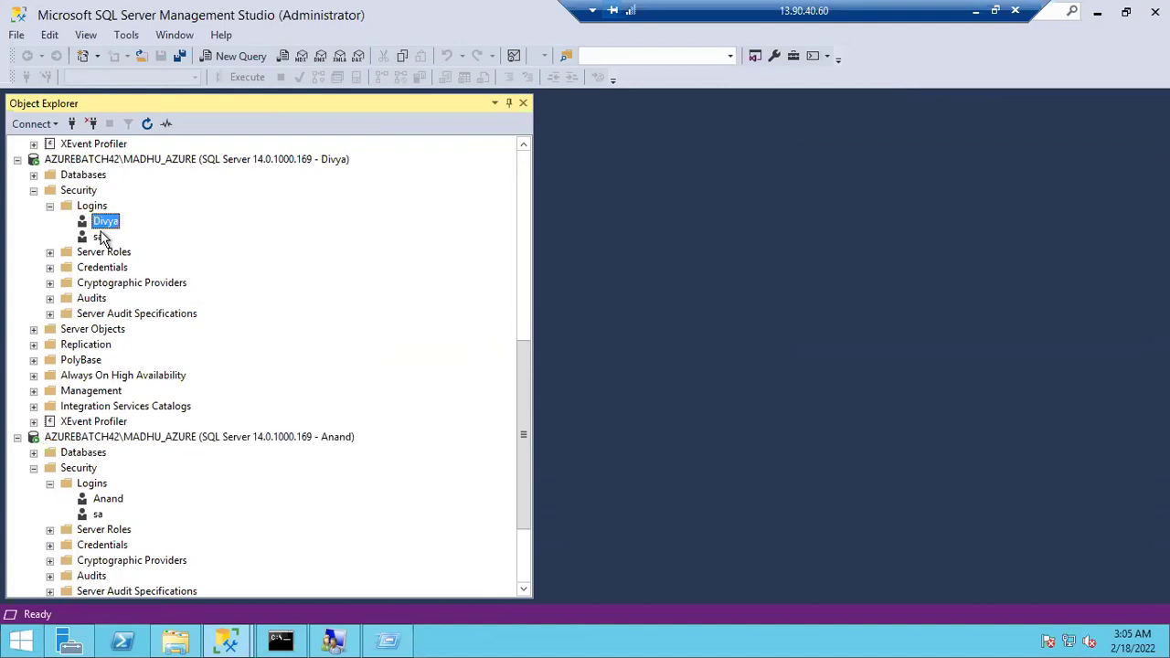
left_click(99, 236)
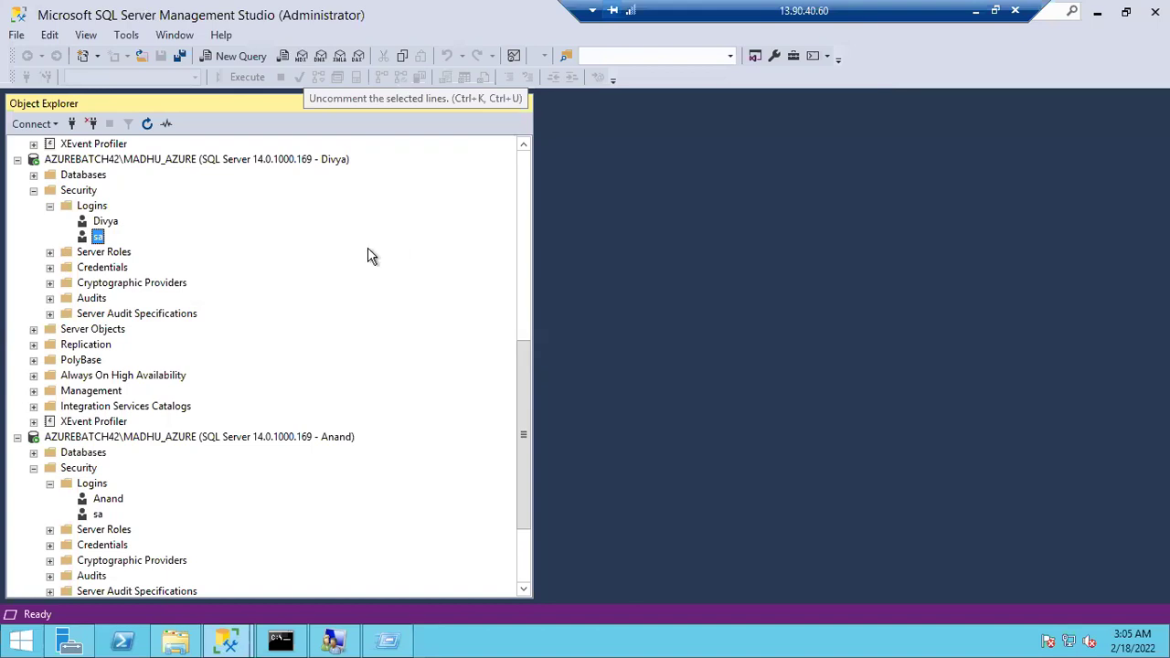
left_click(34, 191)
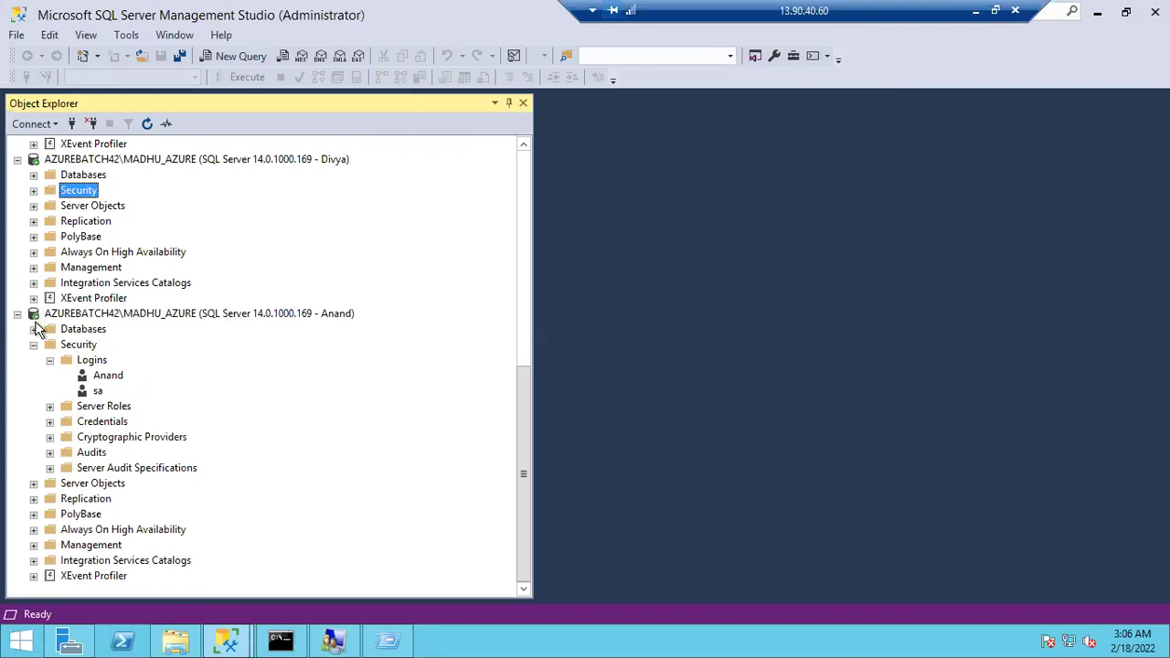
Collapse both Security folders and start a new database named Reliance
left_click(33, 345)
scroll(133, 222, "up", 7)
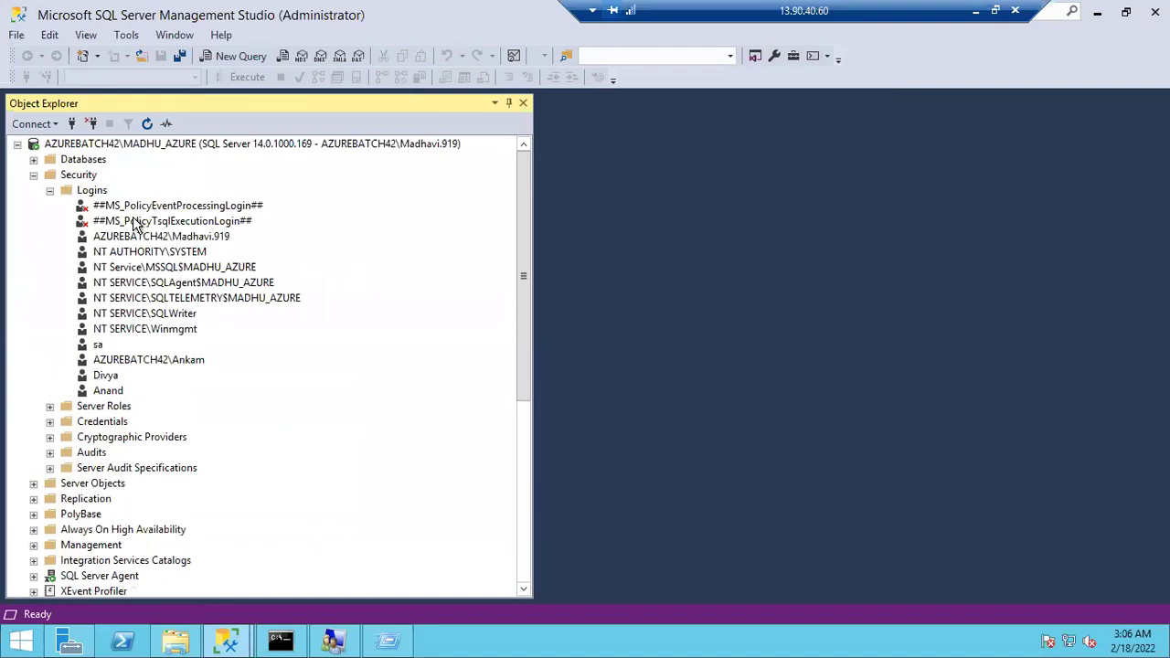
left_click(34, 177)
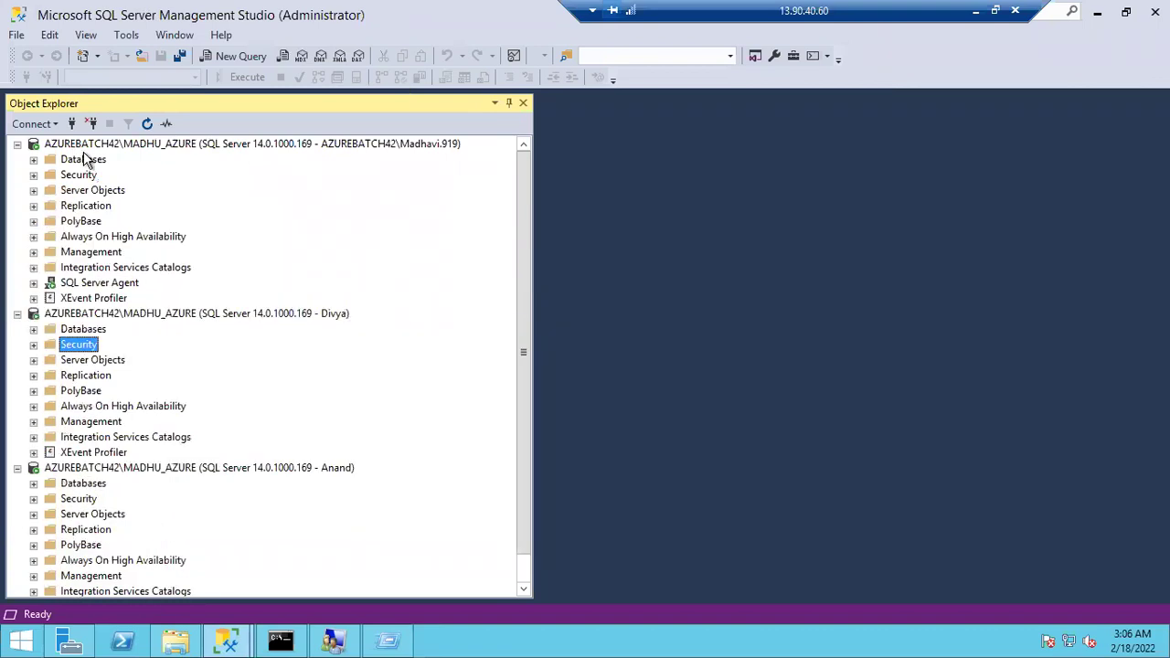
right_click(85, 159)
left_click(100, 163)
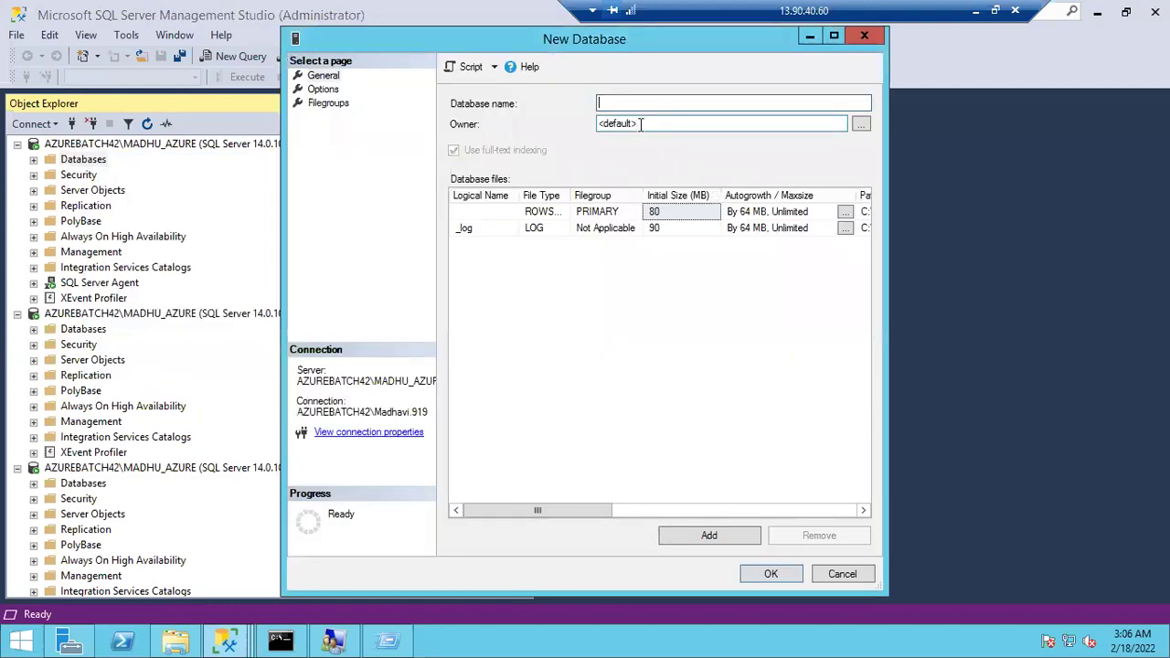
type("Reliance")
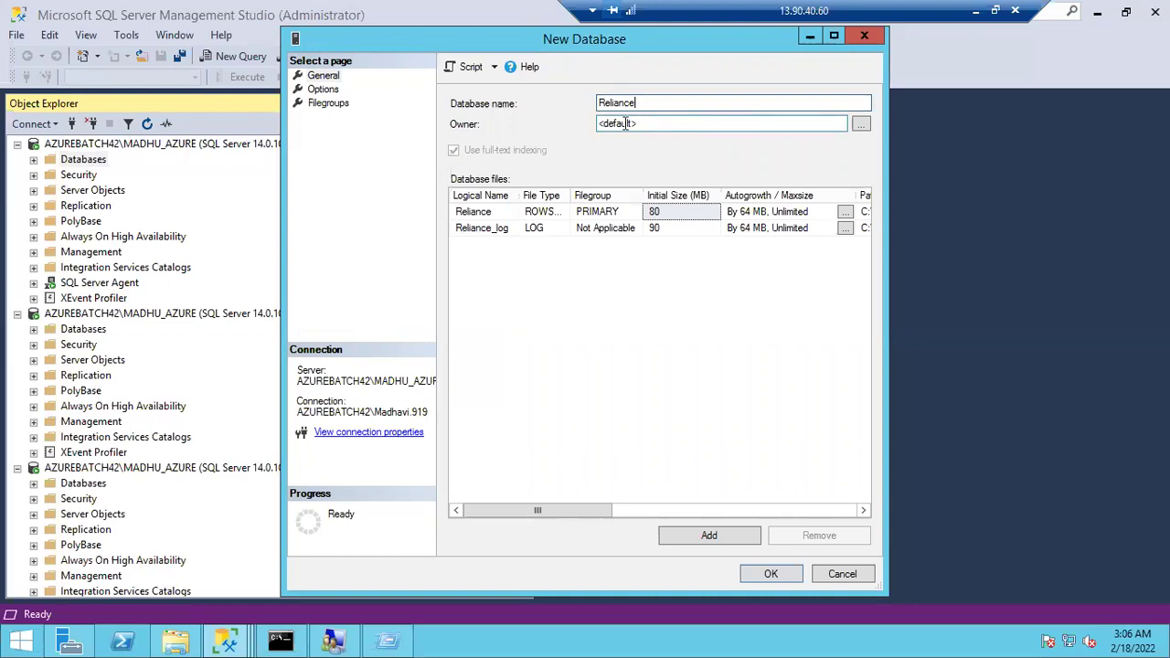
key("Tab")
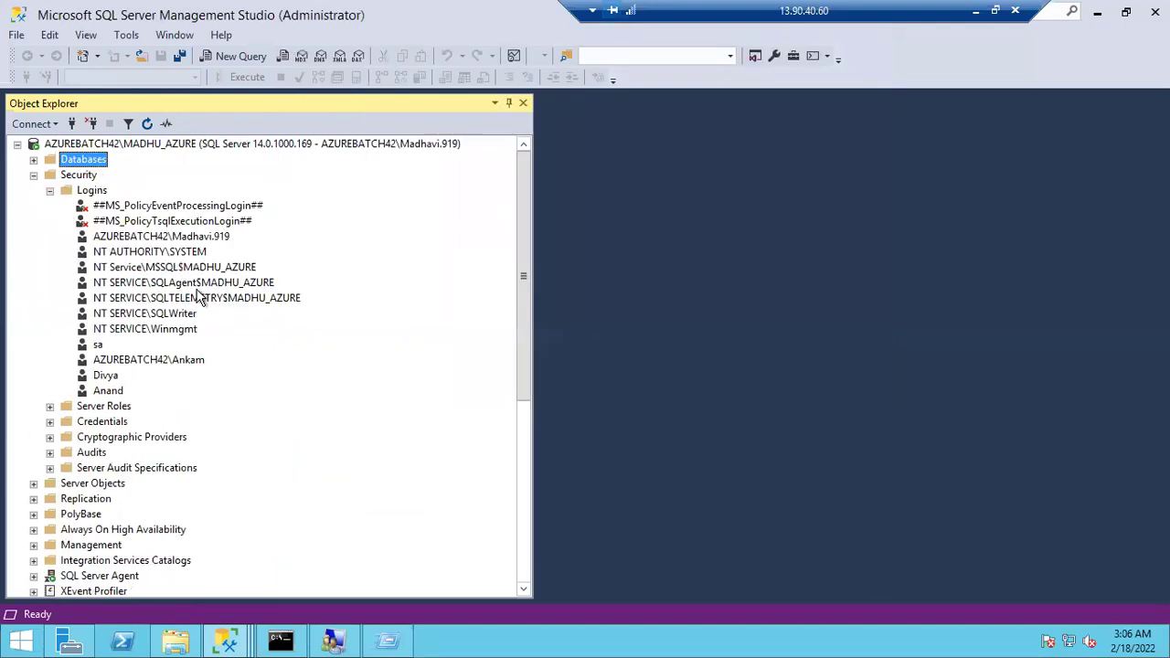
Set sa as the Reliance database owner and create the database
left_click(142, 238)
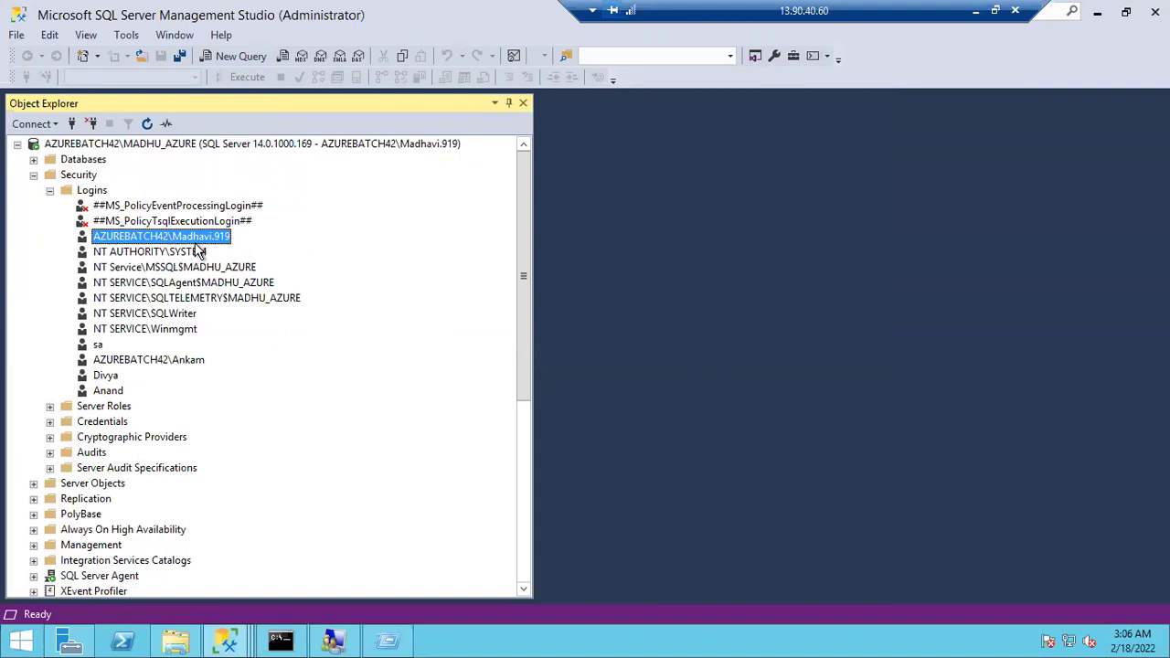
key("alt+Tab")
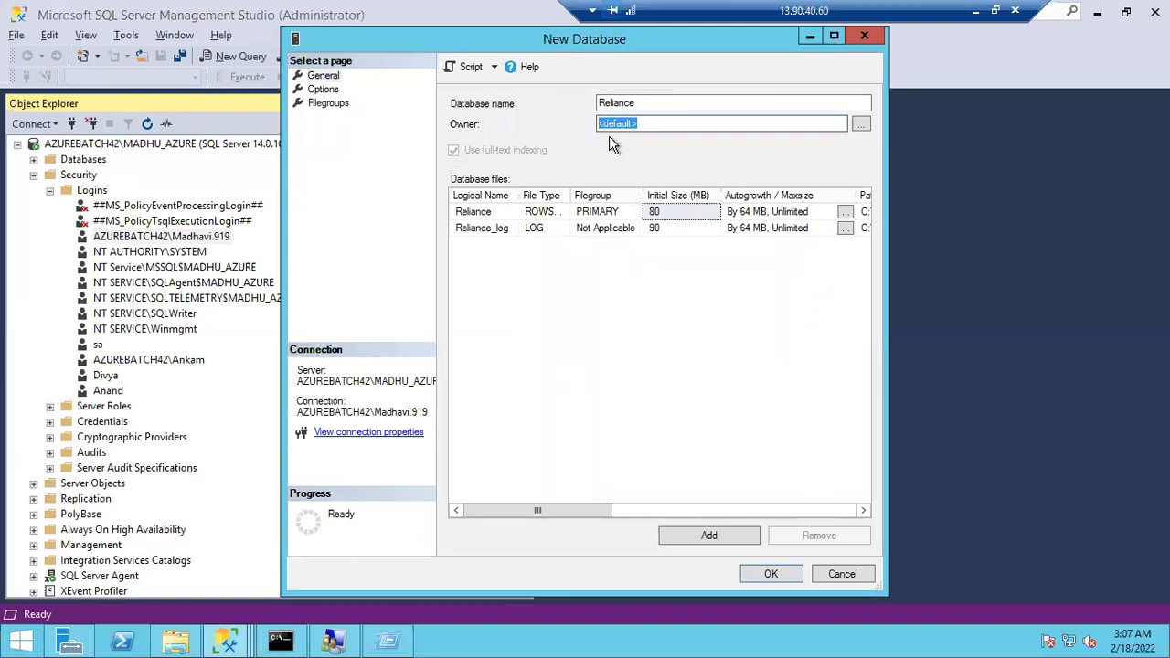
type("sa")
left_click(765, 570)
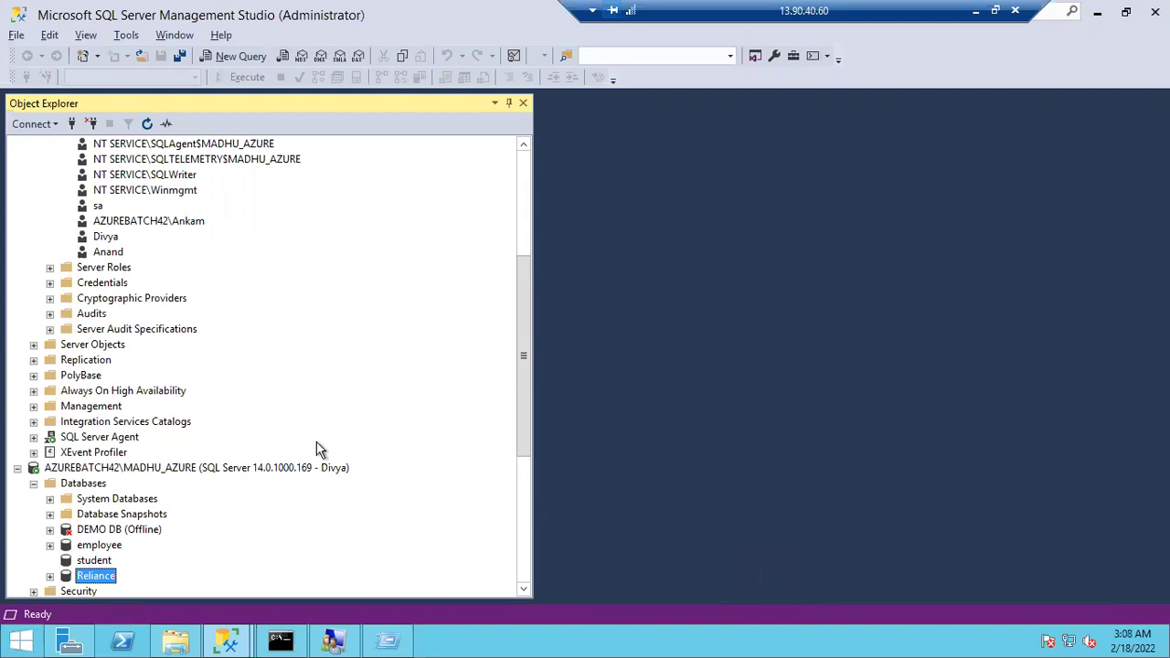
Attempt a SQL Server authentication connection as sa, dismiss the 18456 login-failed error, and cancel
scroll(319, 449, "up", 5)
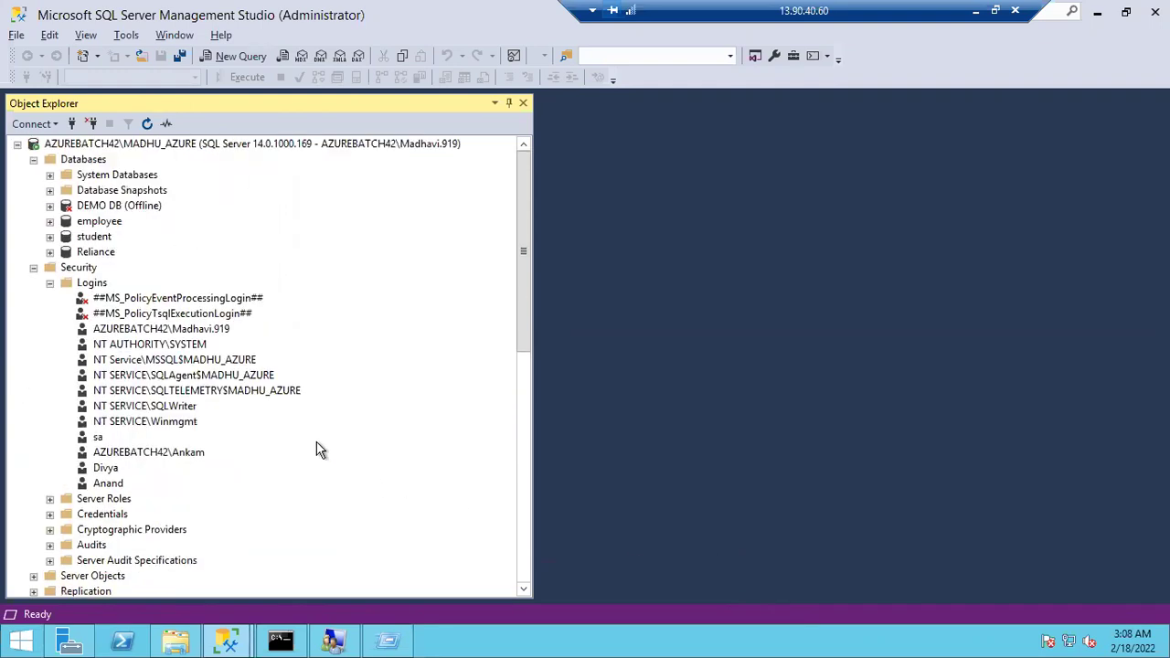
left_click(50, 283)
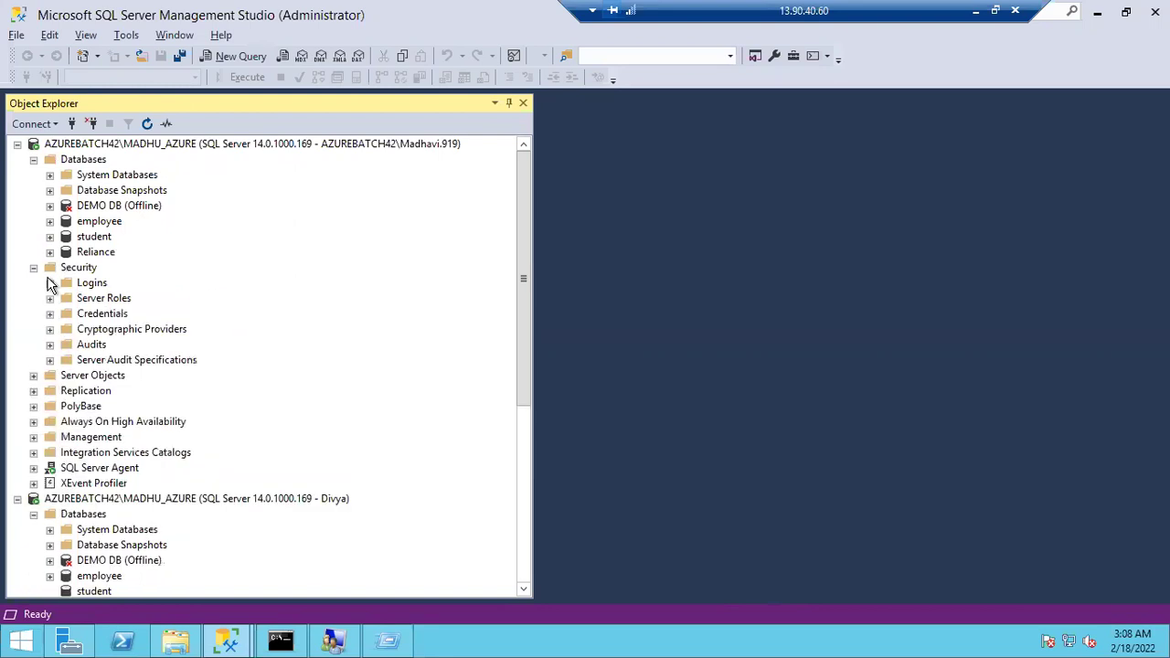
left_click(73, 124)
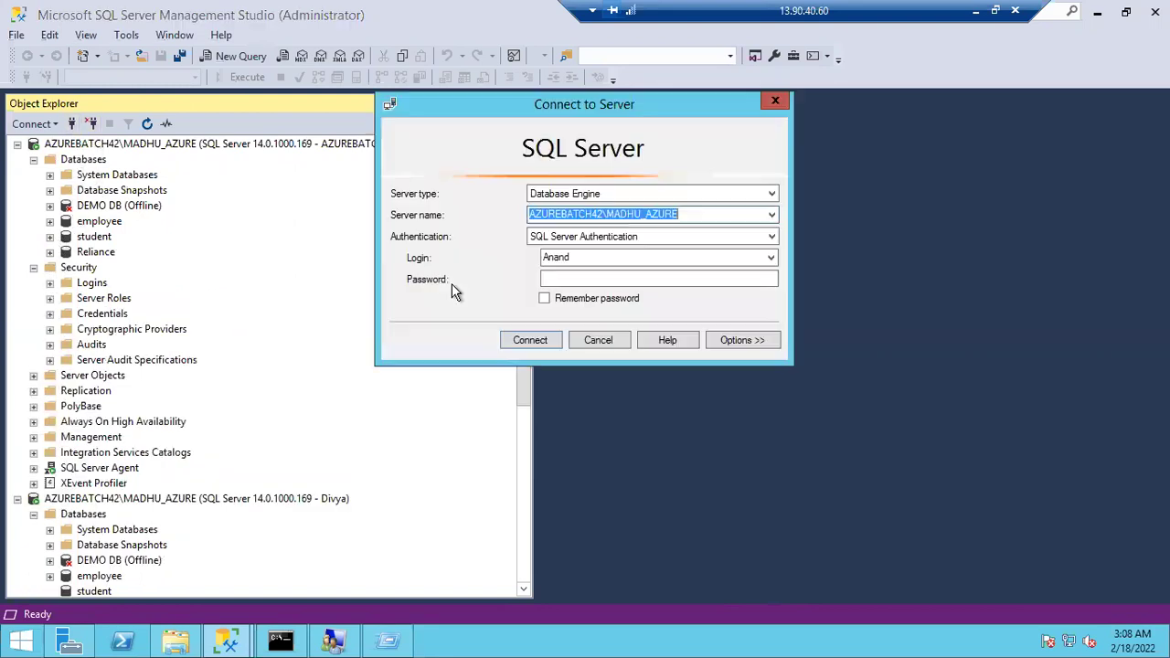
double_click(591, 258)
type("sa")
key("Tab")
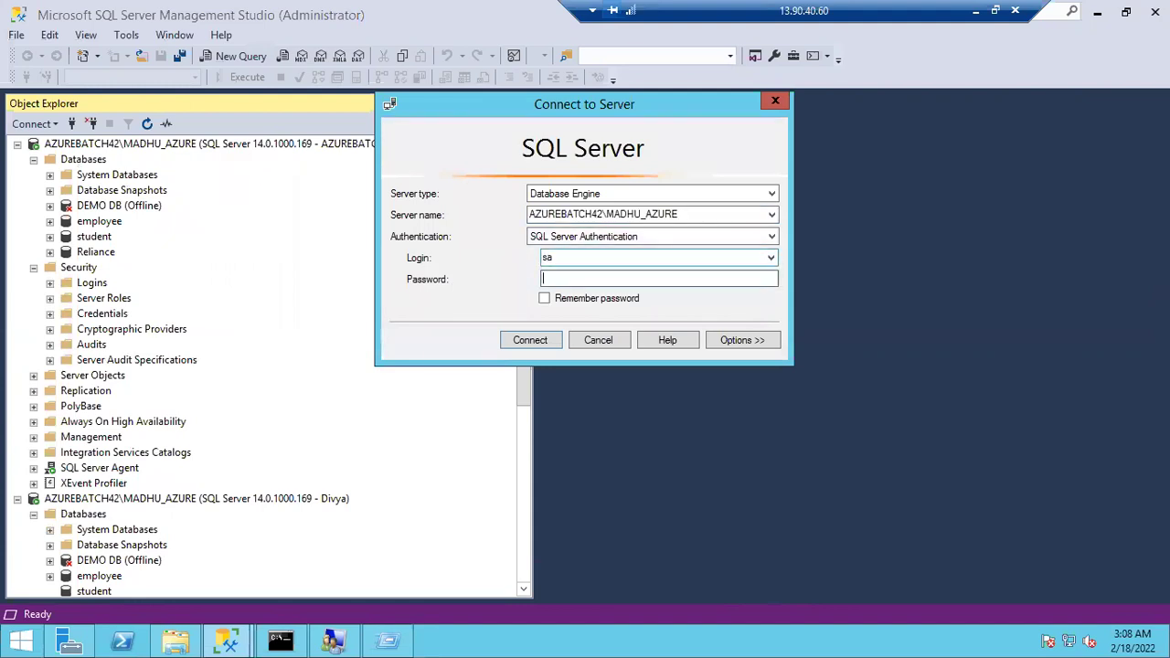
type("************")
key("Return")
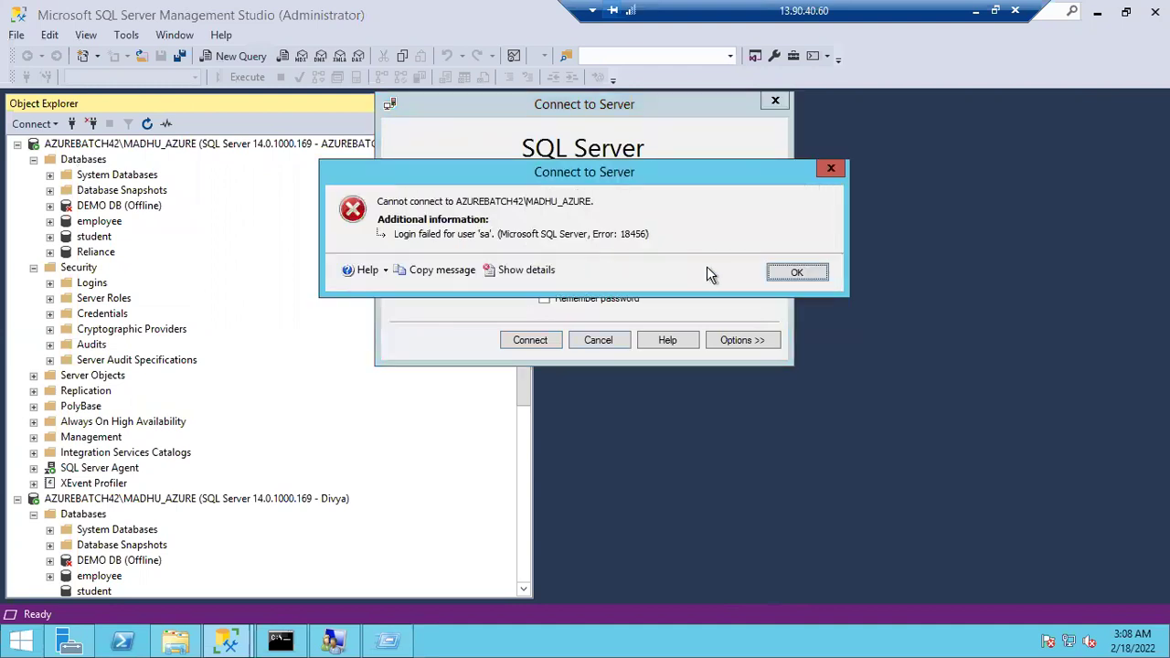
left_click(786, 272)
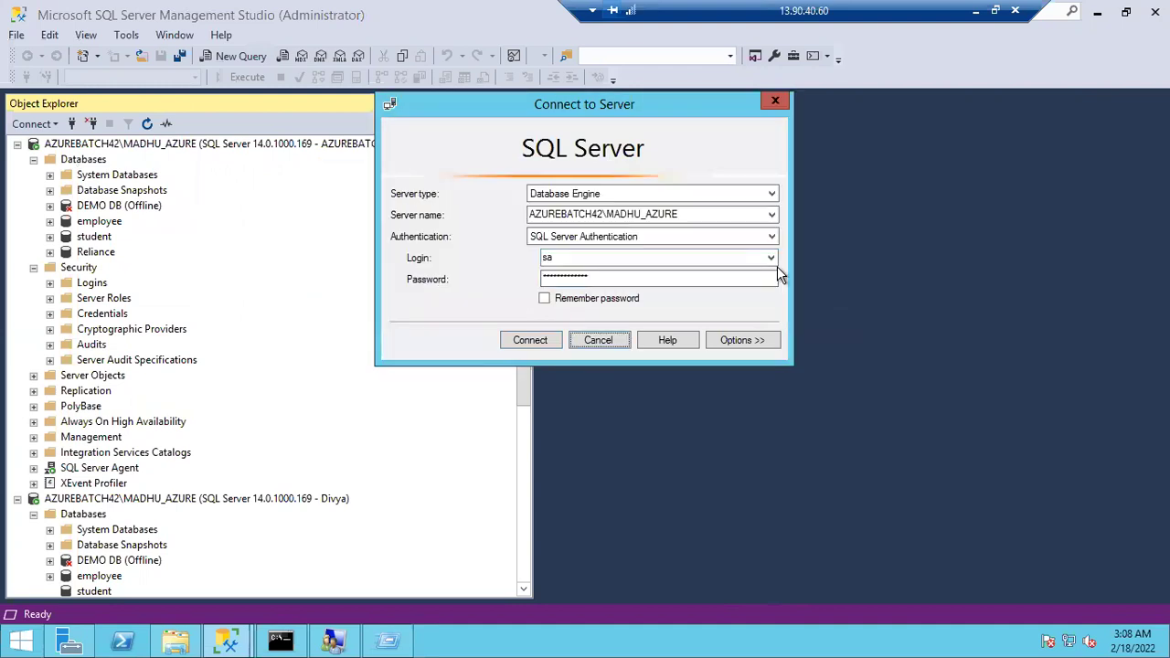
left_click(611, 341)
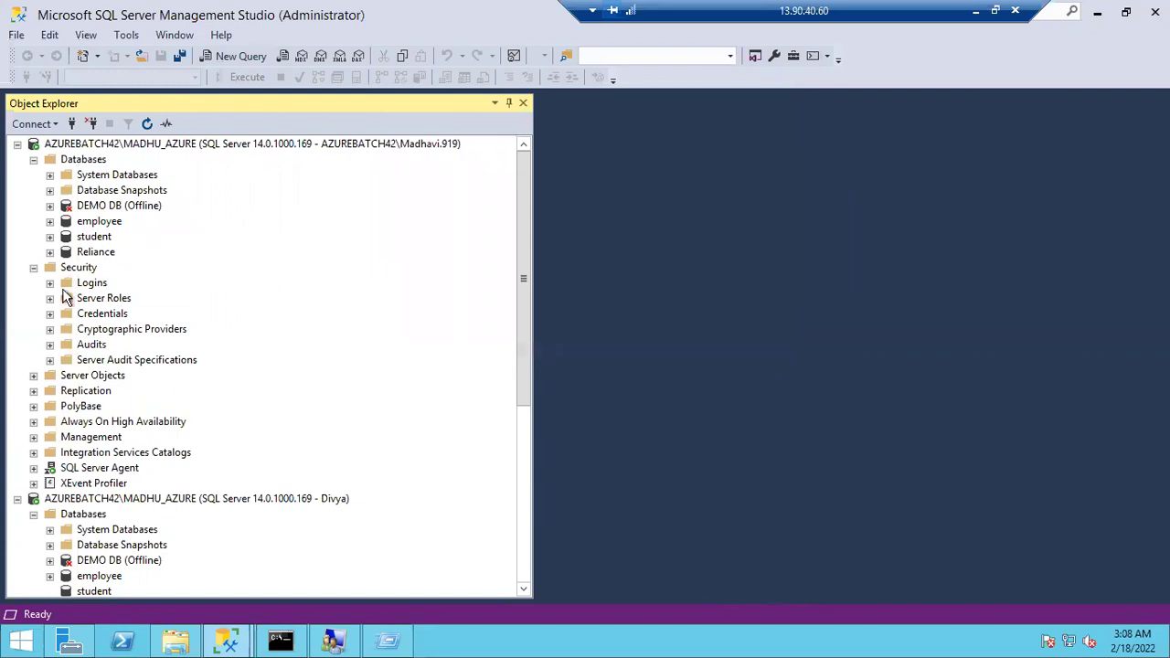
In the sa login's properties, replace the password, confirm it, and save with OK
left_click(49, 283)
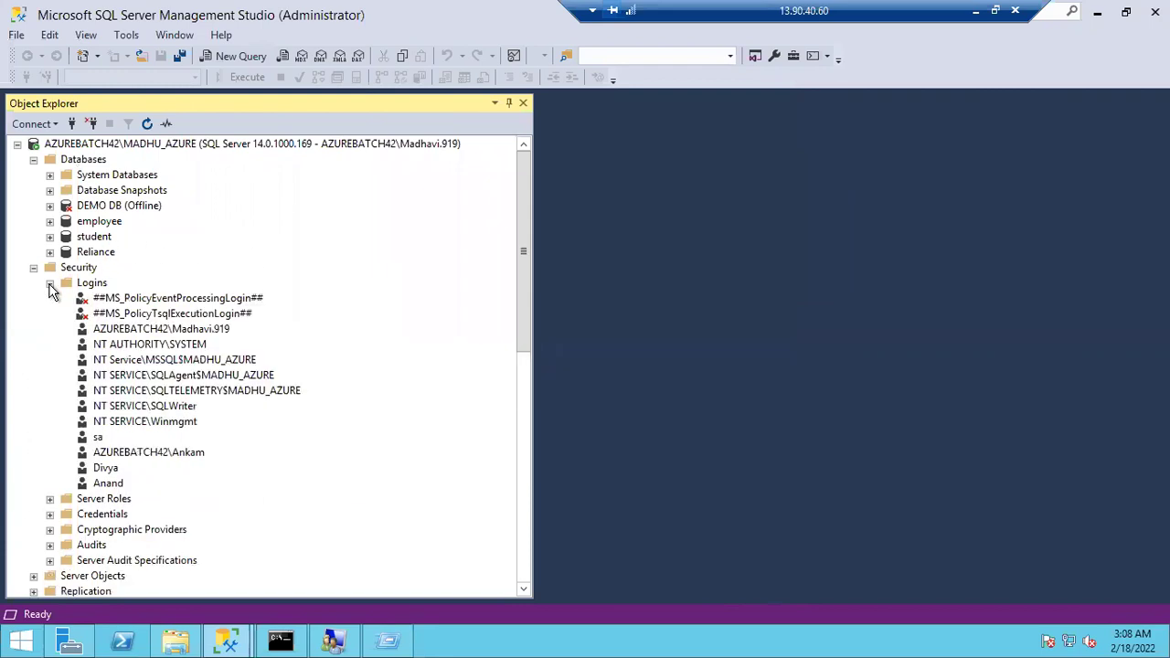
double_click(98, 439)
left_click(688, 165)
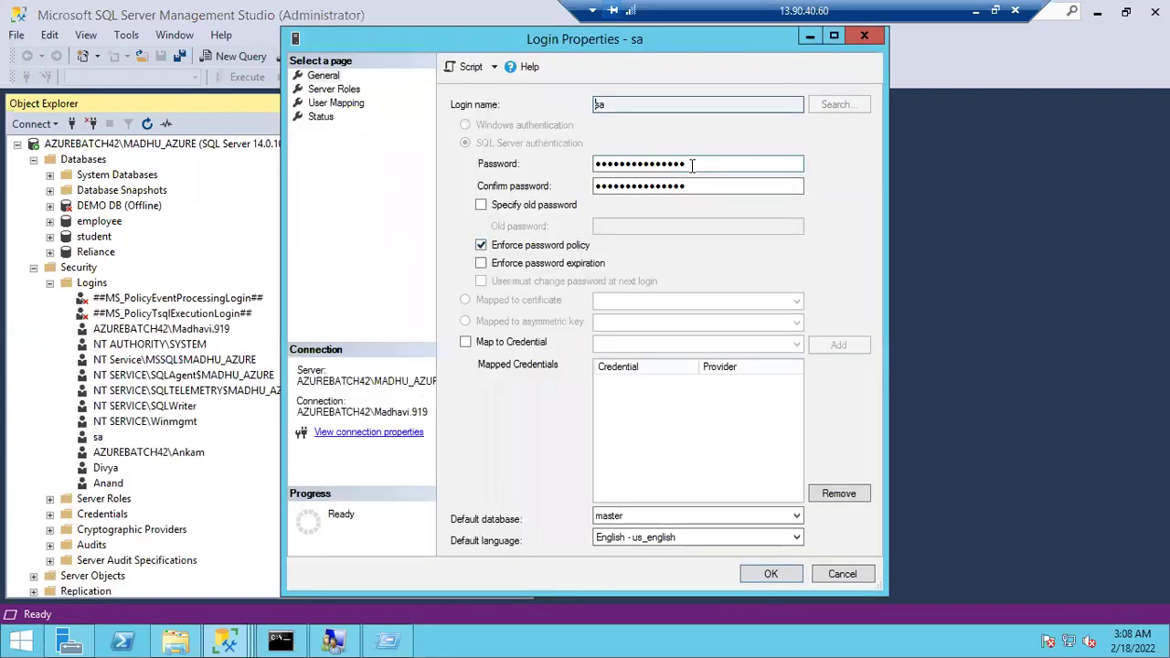
left_click_drag(688, 164, 461, 175)
type("●●●●●●●●")
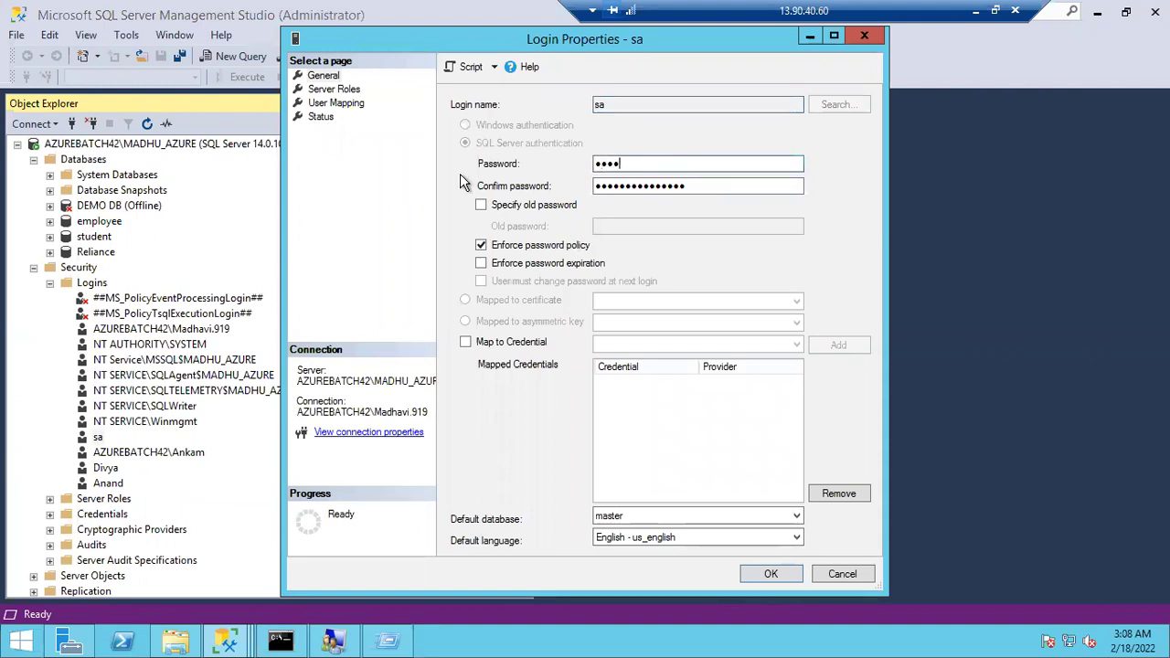
type("●●●●●")
key("Tab")
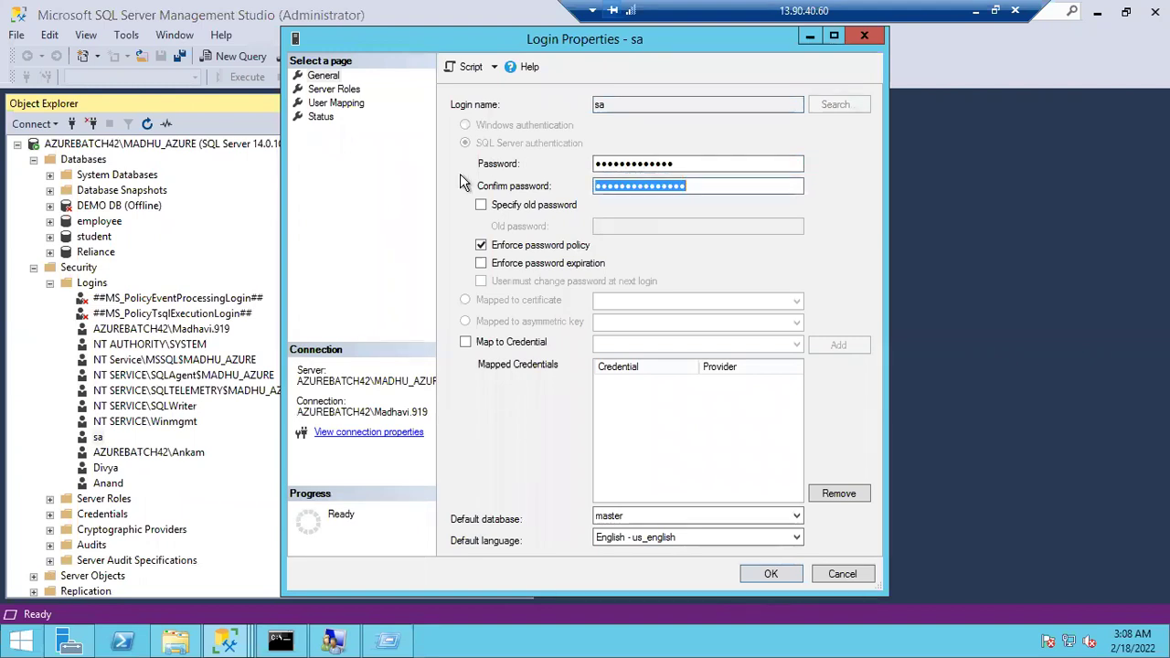
type("●●●●●●●●●●●●")
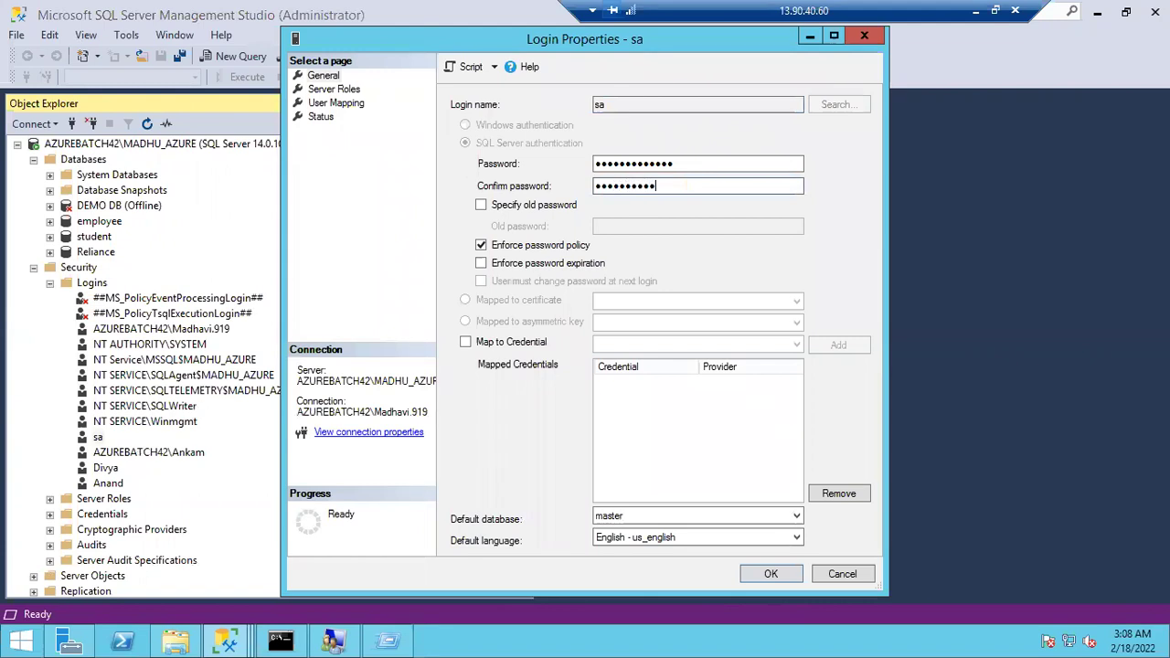
type("●")
left_click(765, 575)
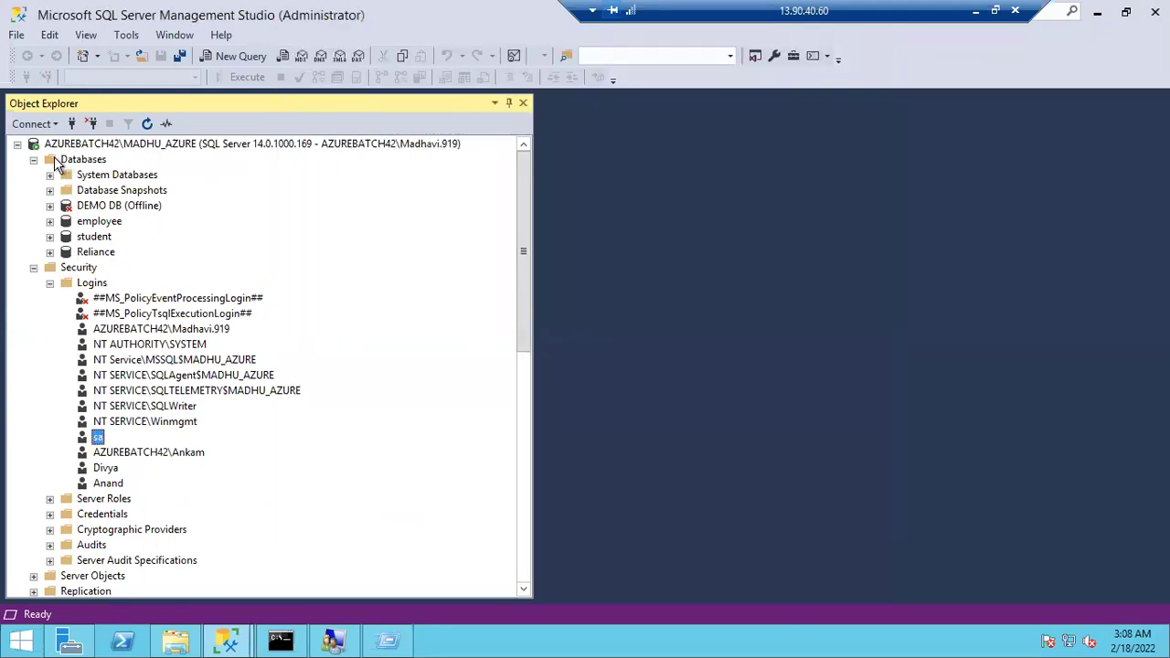
Connect a new Object Explorer session as sa using the new password
left_click(71, 124)
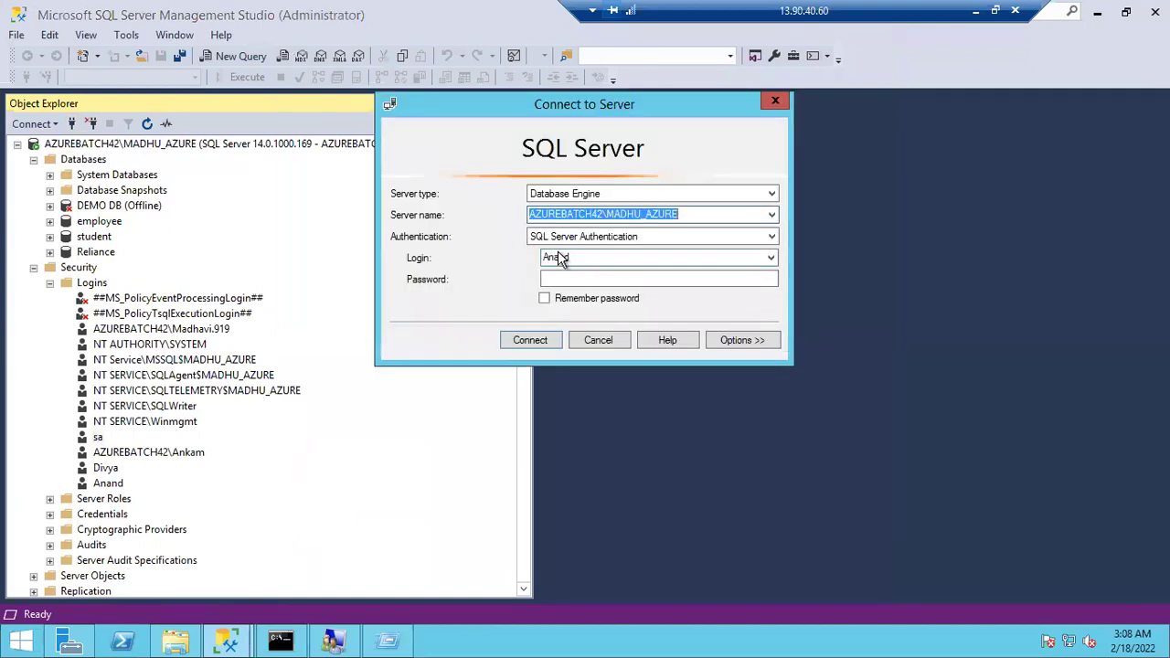
double_click(569, 257)
type("sa")
key("Tab")
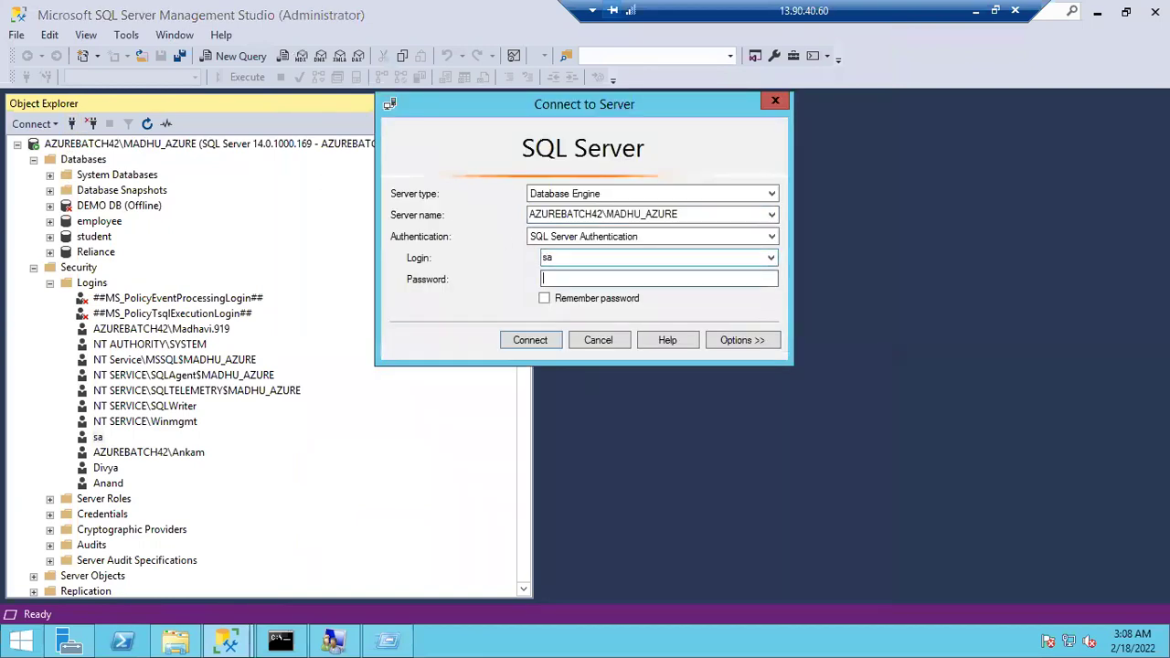
type("************")
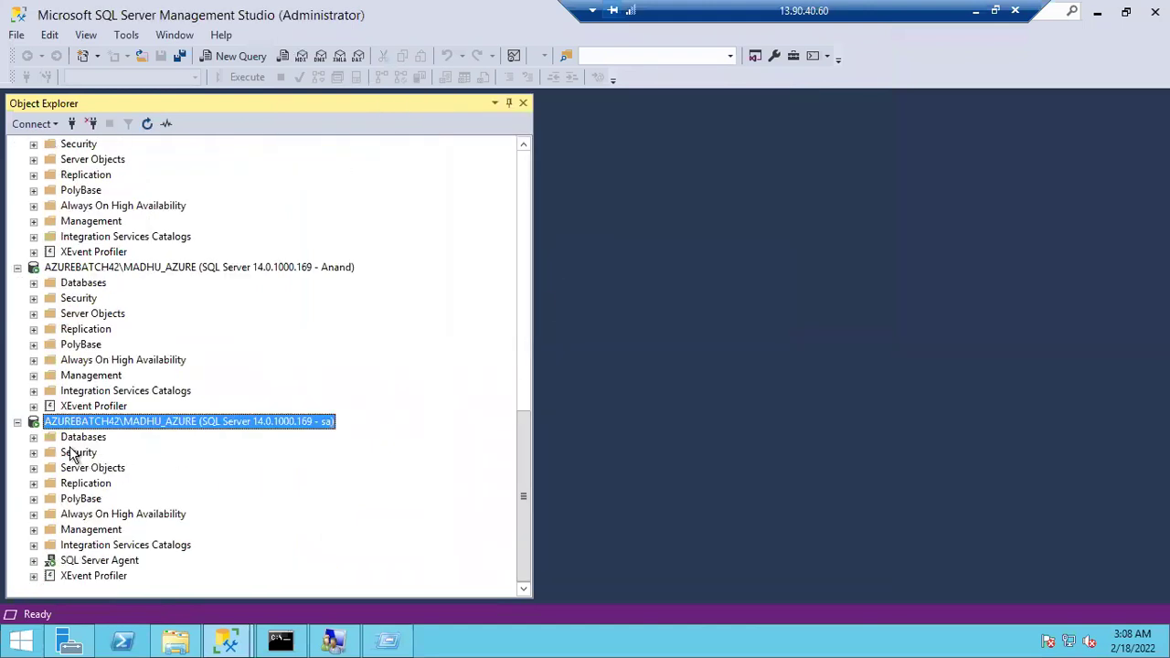
Browse the employee and Reliance databases and sa's Logins list, refresh the tree, and select sa
left_click(33, 437)
left_click(50, 498)
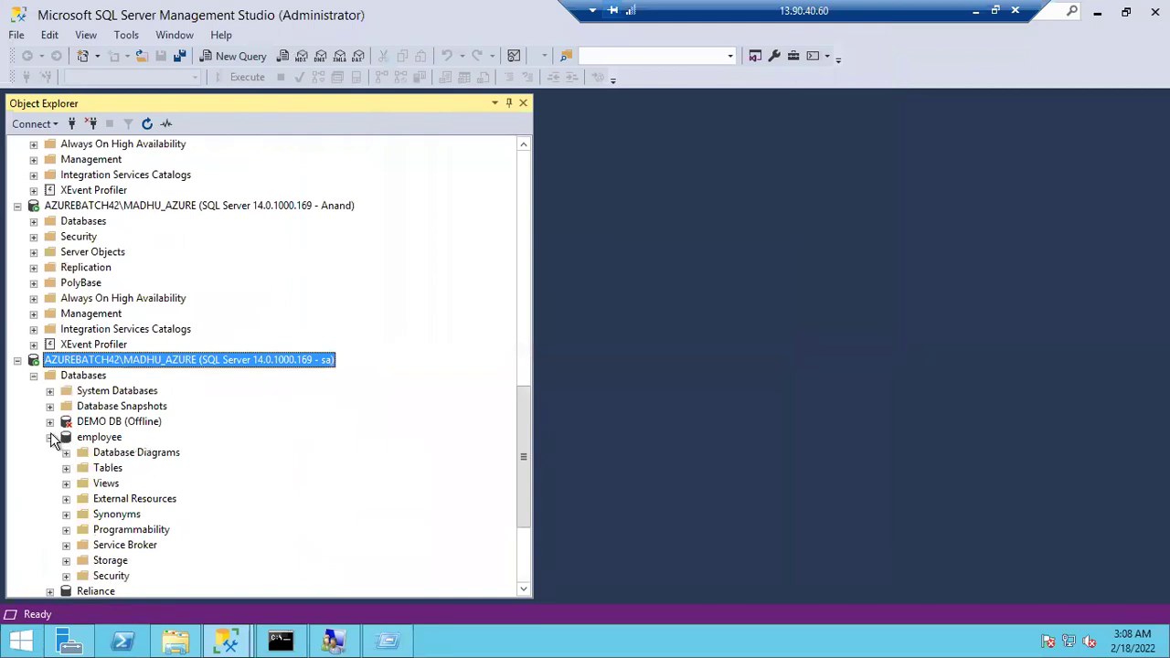
left_click(50, 437)
left_click(50, 452)
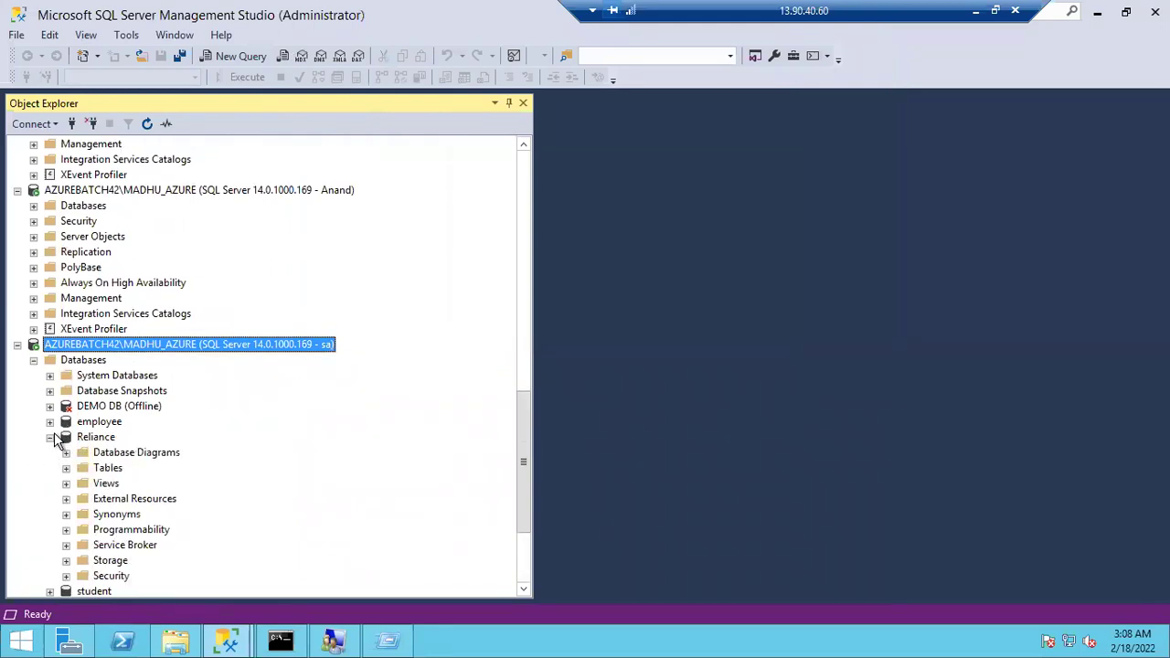
left_click(50, 437)
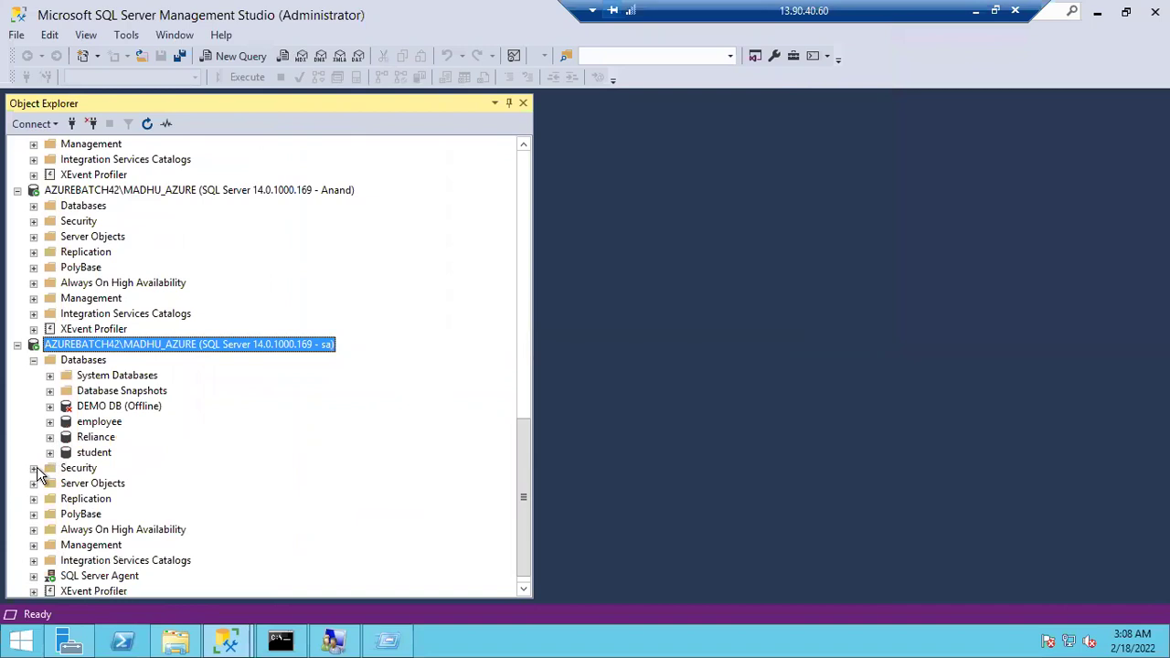
left_click(34, 468)
left_click(50, 483)
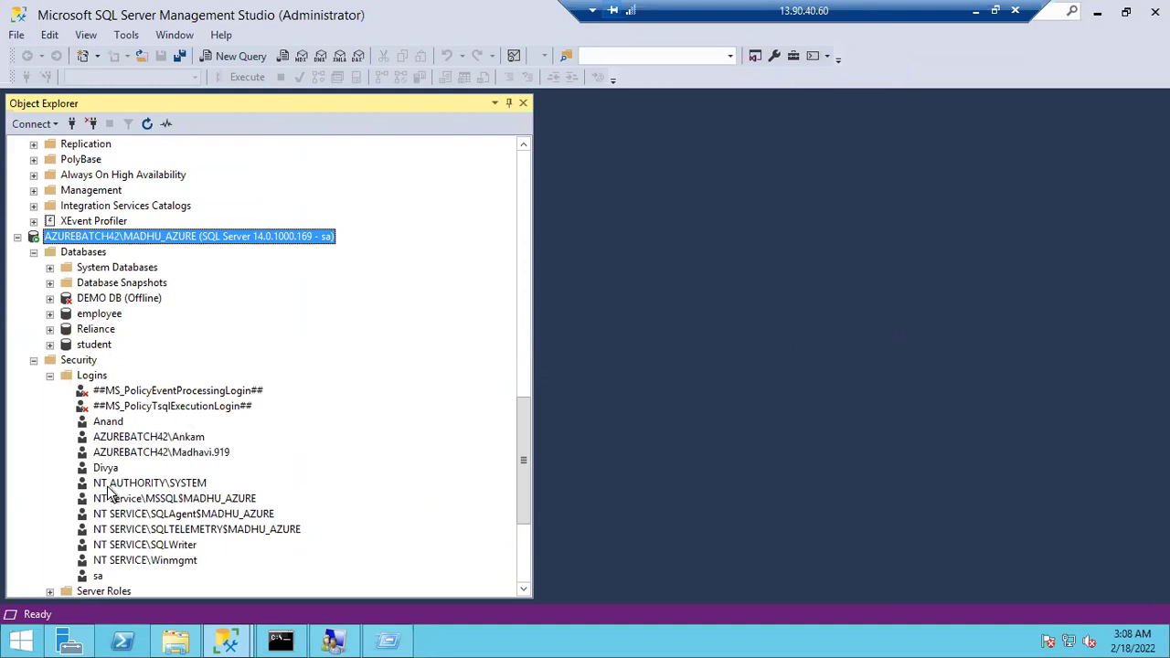
left_click(51, 377)
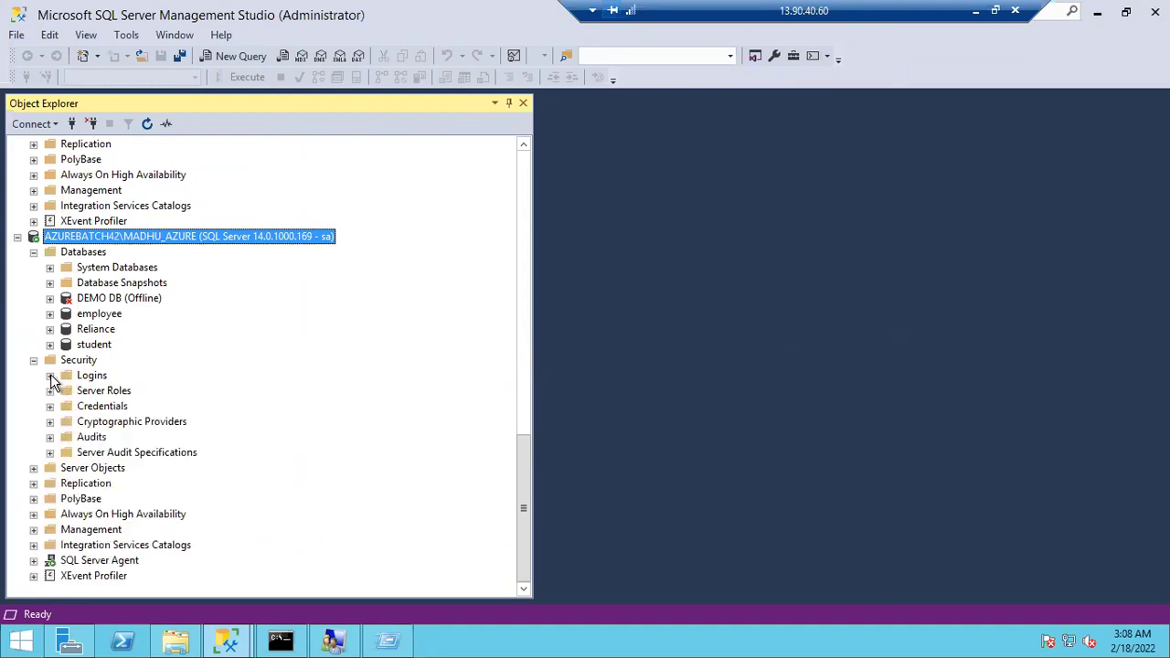
key("F5")
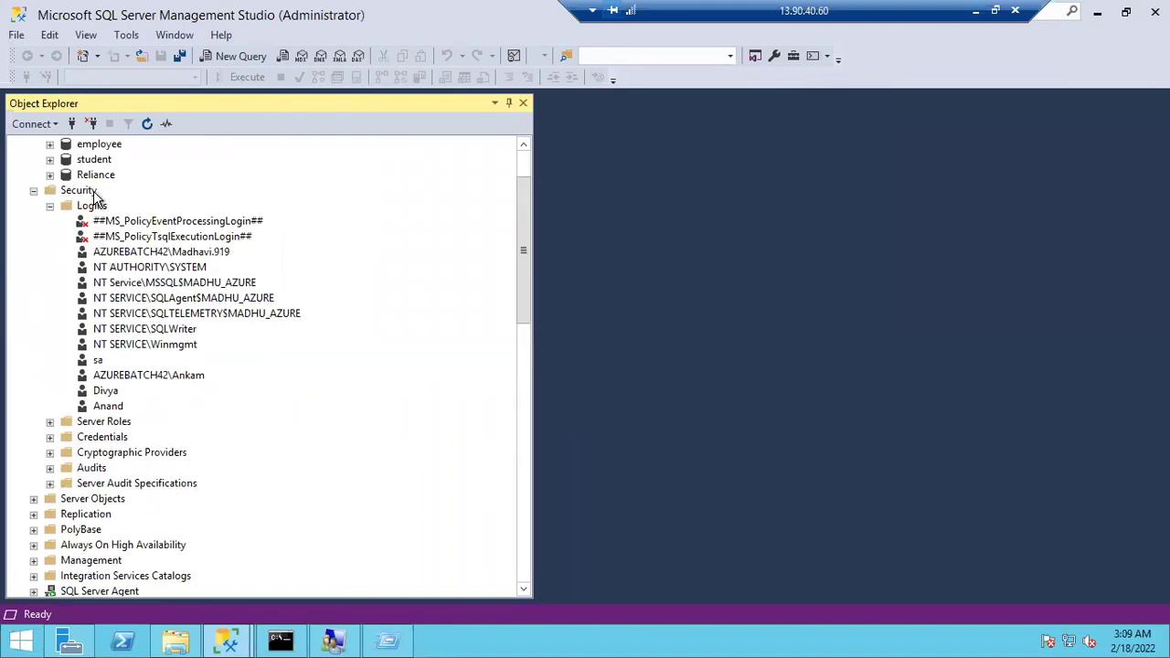
left_click(98, 361)
double_click(97, 361)
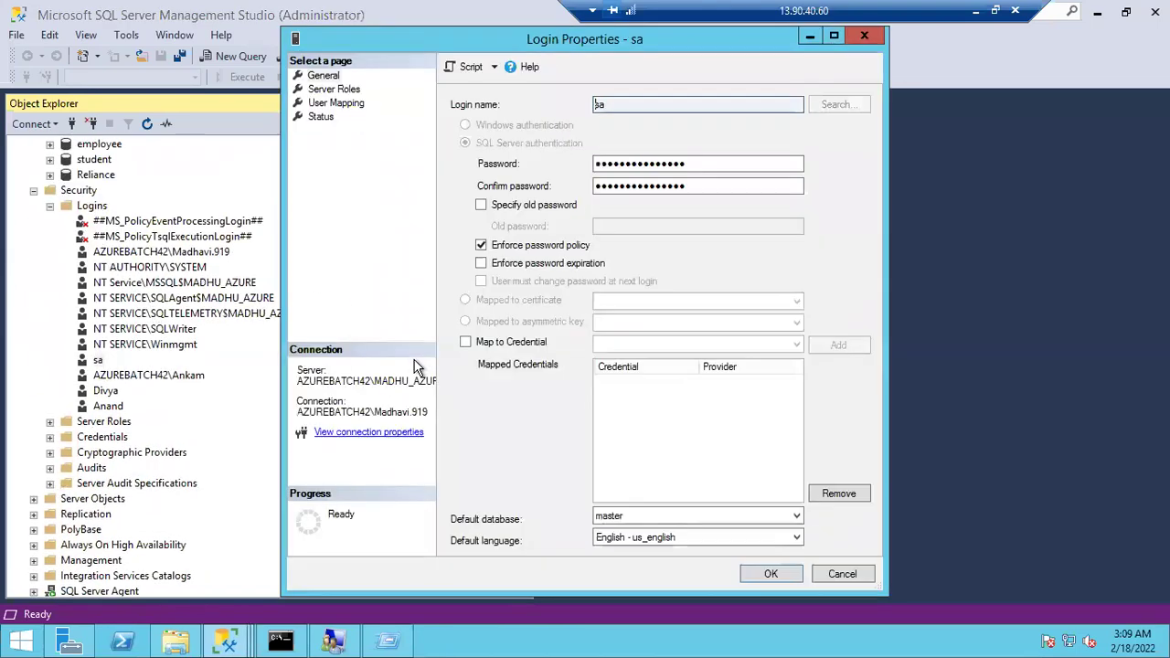
left_click(331, 89)
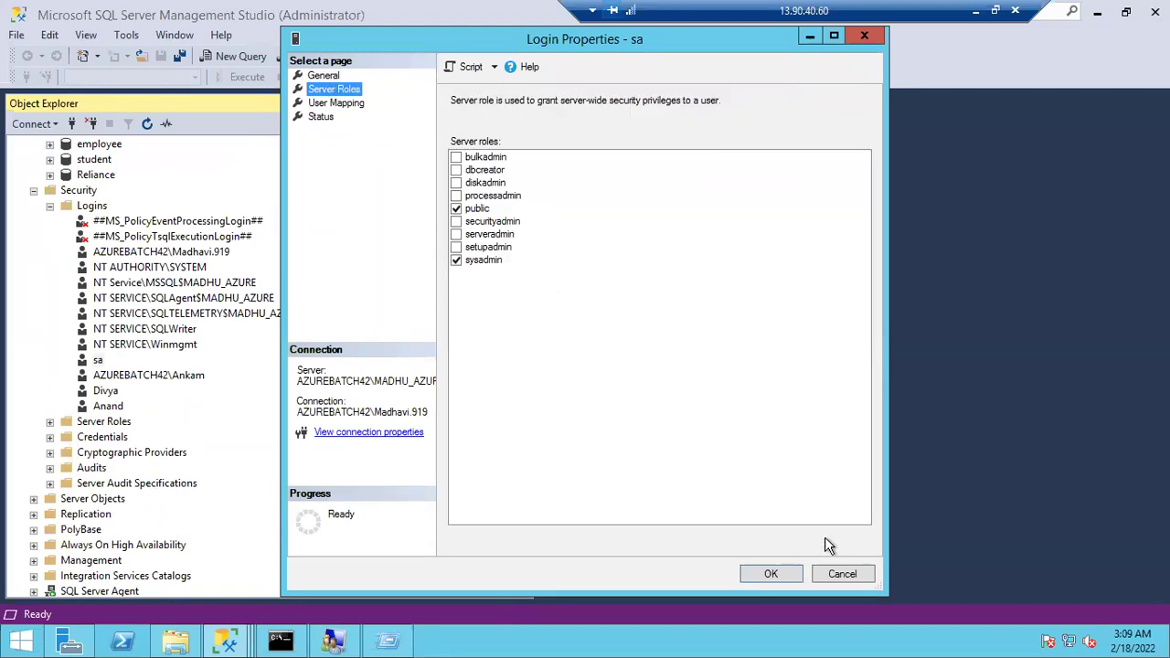
left_click(842, 573)
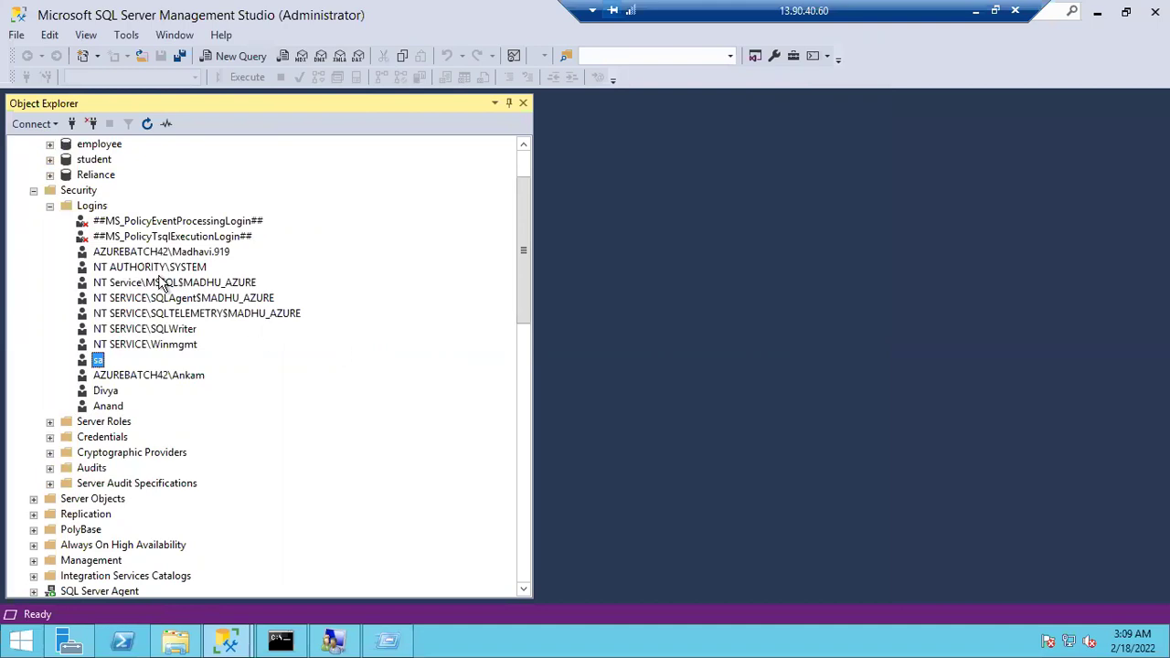
Collapse the Logins, Security and Databases folders under the first server node
left_click(49, 206)
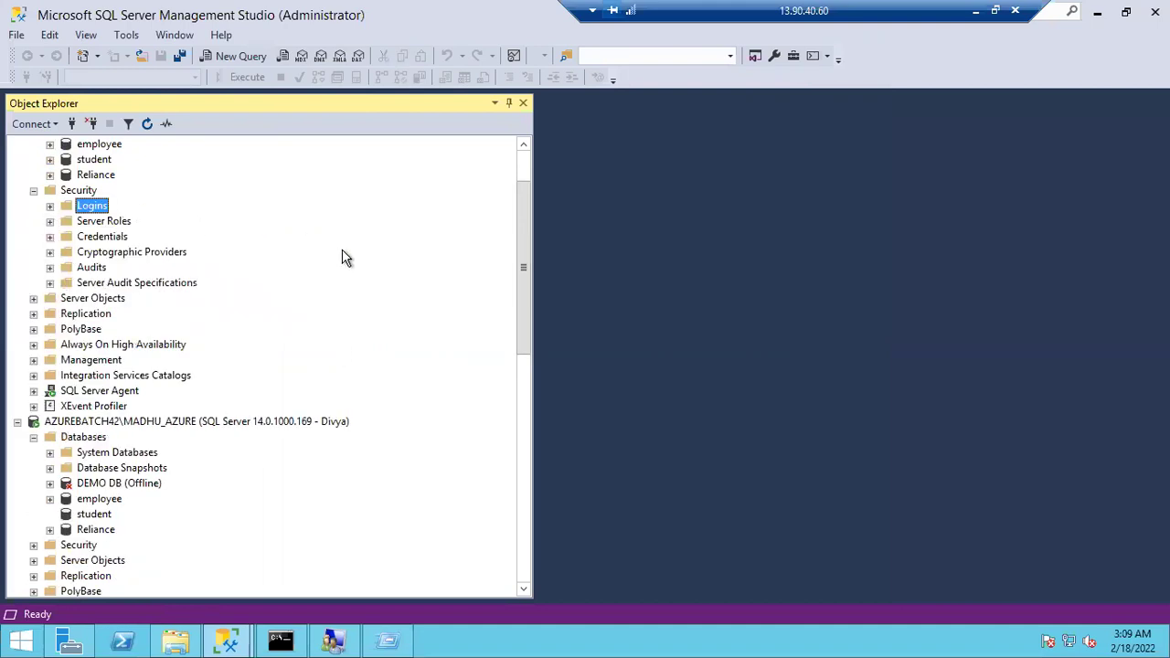
left_click(521, 166)
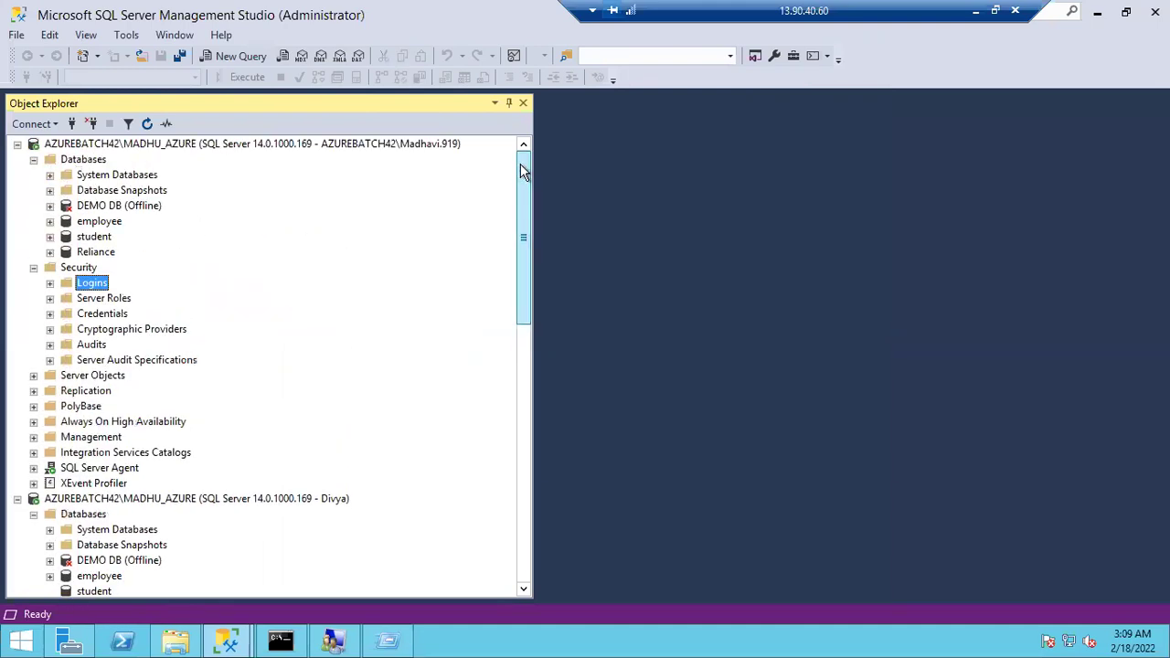
left_click(34, 268)
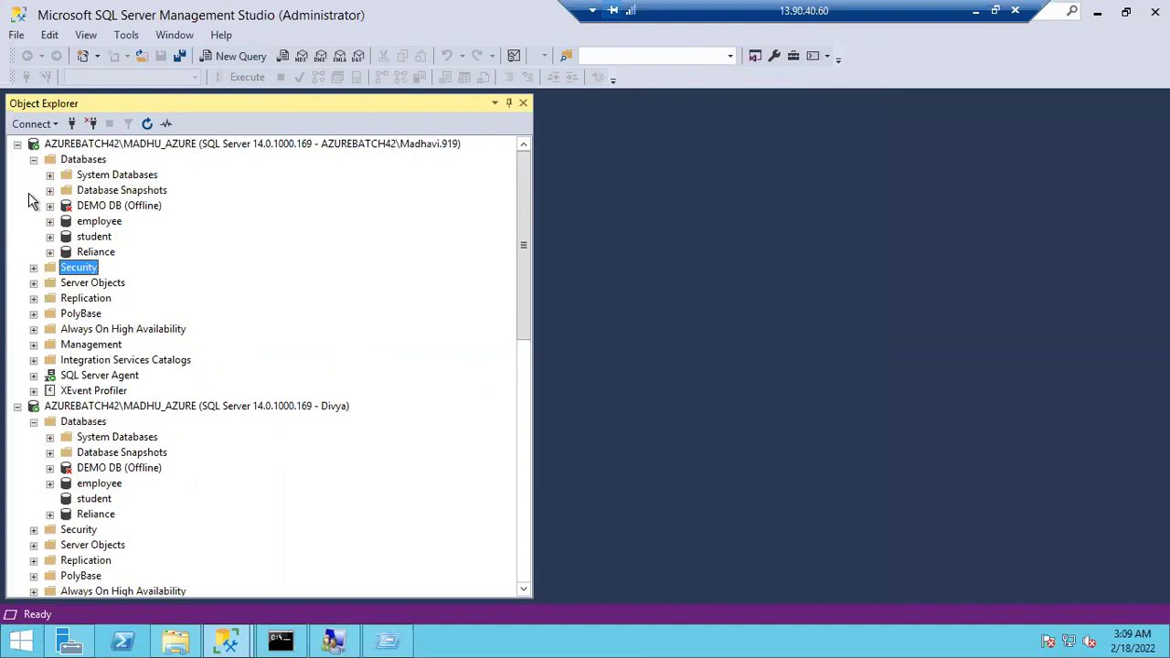
left_click(33, 160)
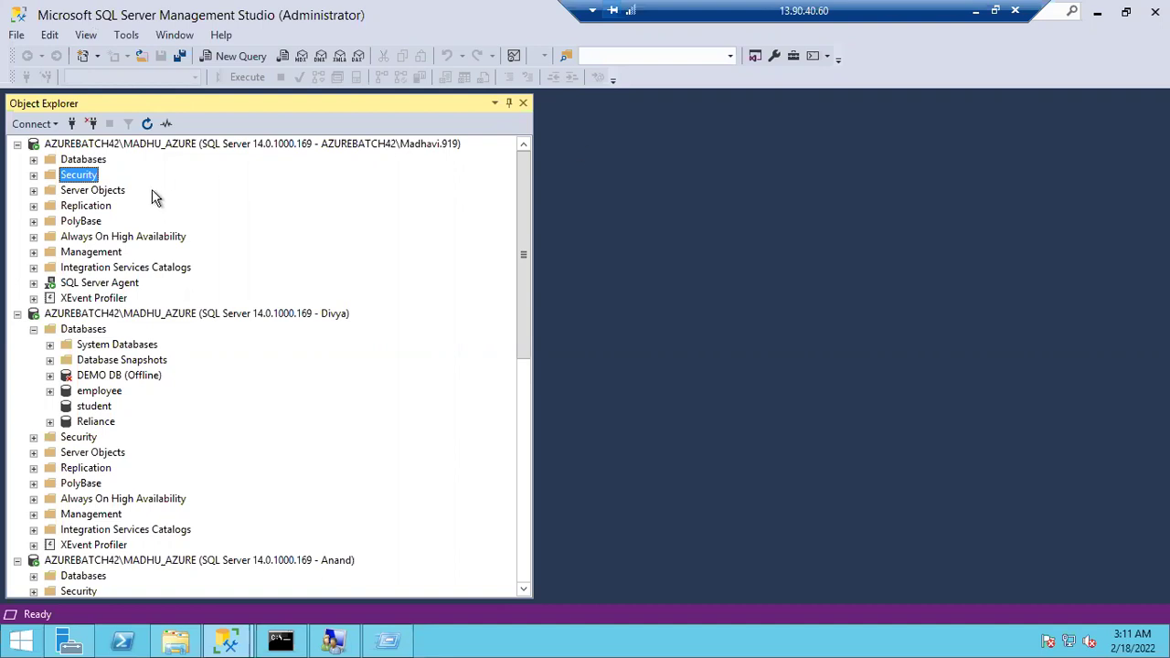
Collapse the Divya, Anand and sa connections, then disconnect the sa and Anand connections
left_click(17, 315)
left_click(18, 329)
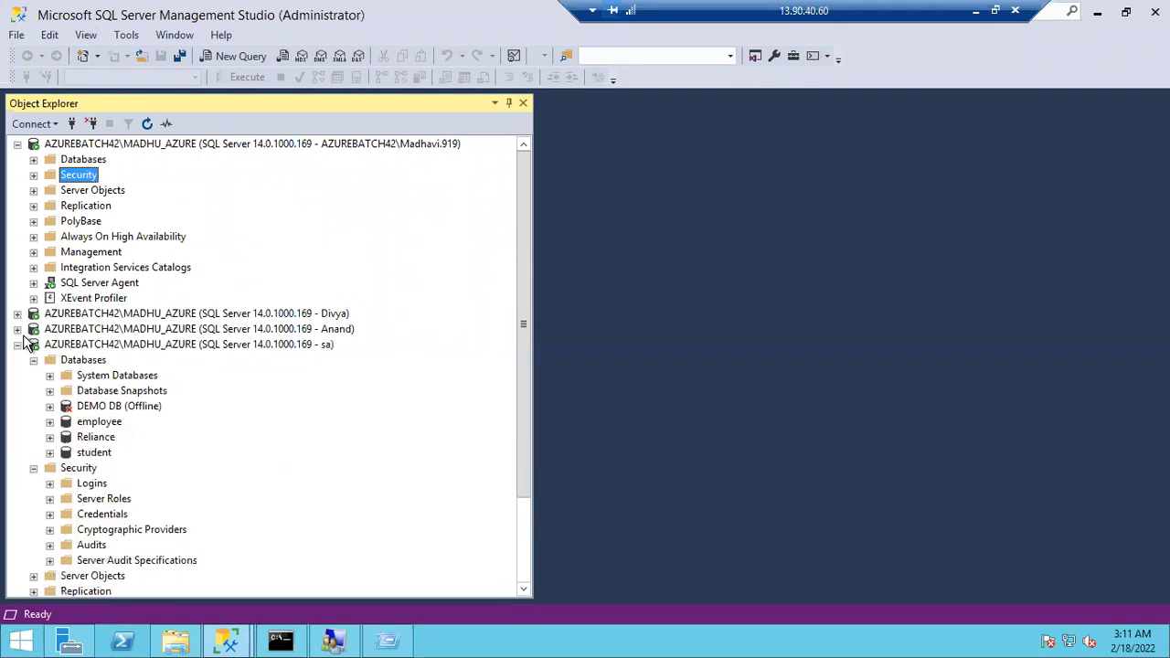
left_click(18, 344)
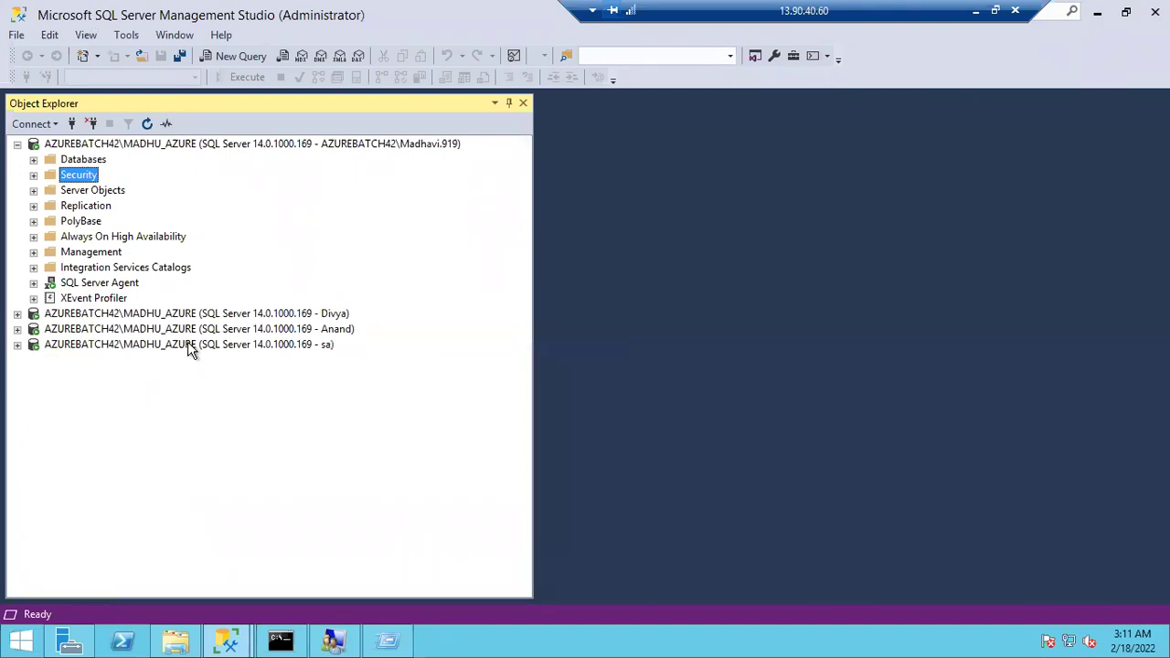
left_click(188, 345)
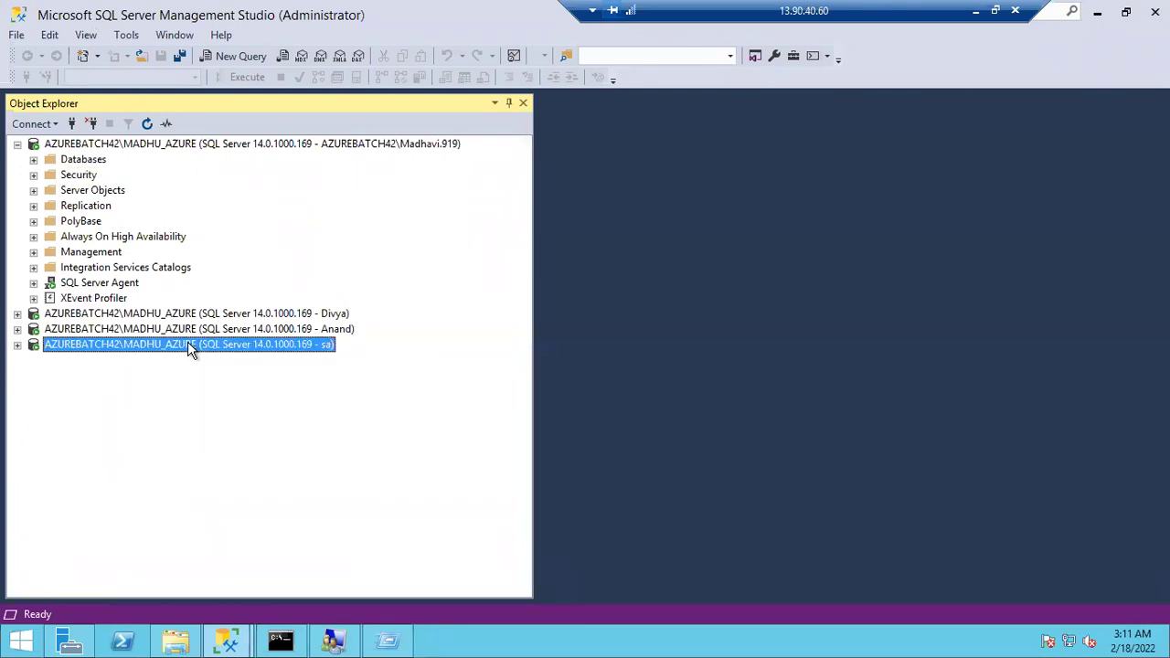
left_click(92, 123)
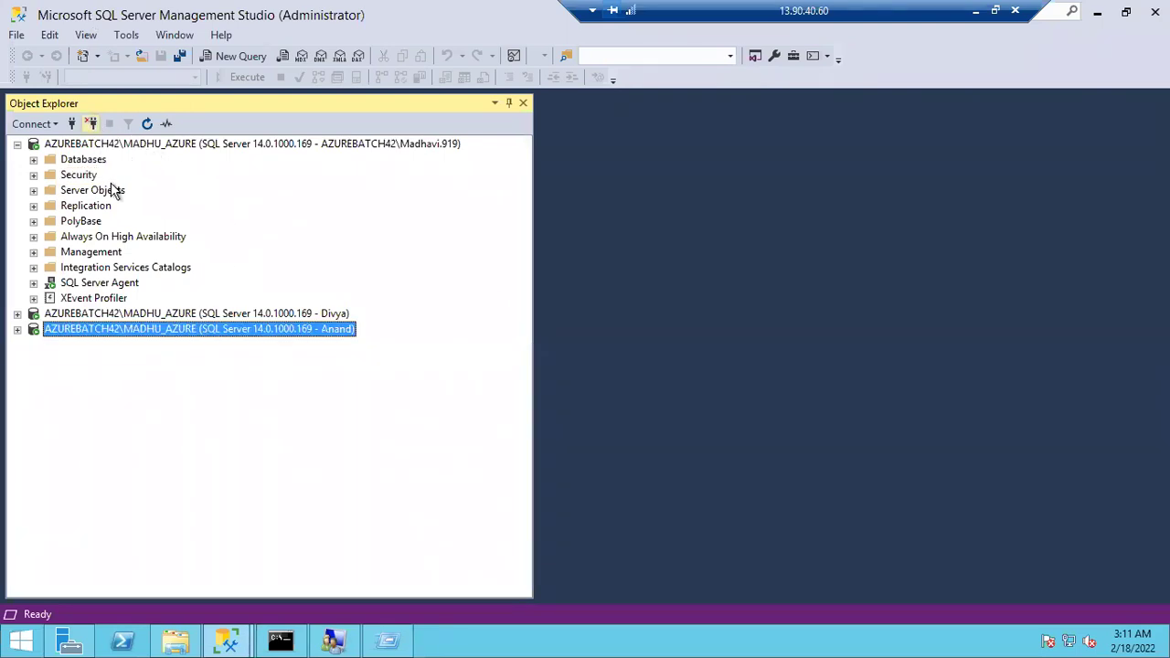
left_click(93, 124)
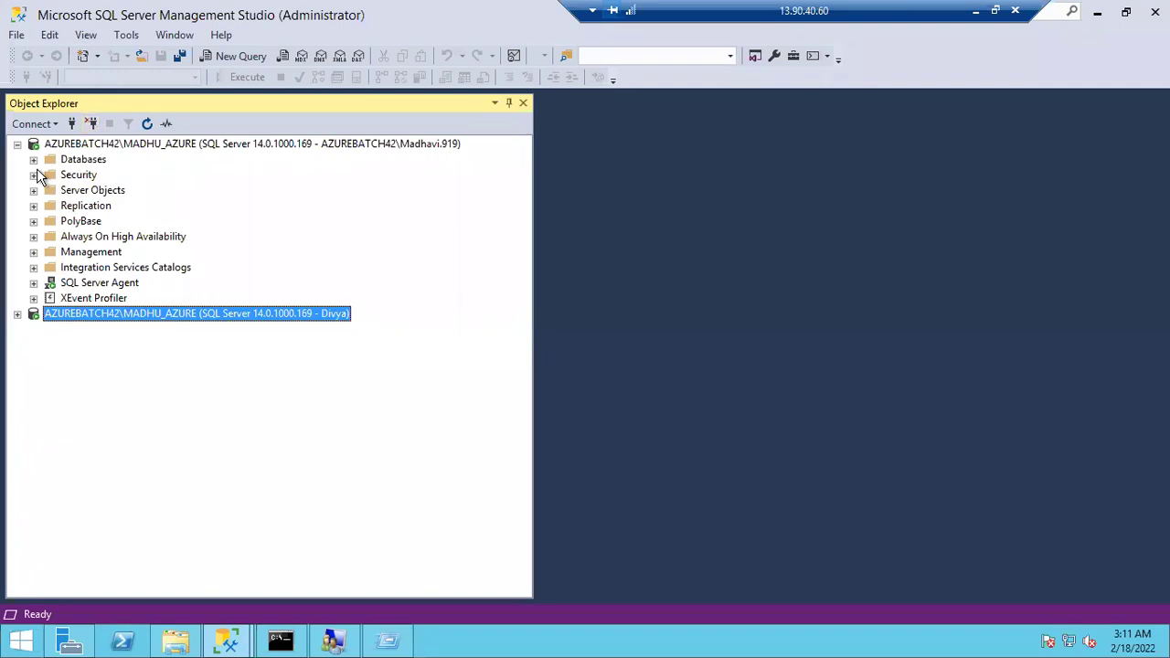
Collapse the first server, glance at Local Users and Groups, and return to the tree
left_click(17, 144)
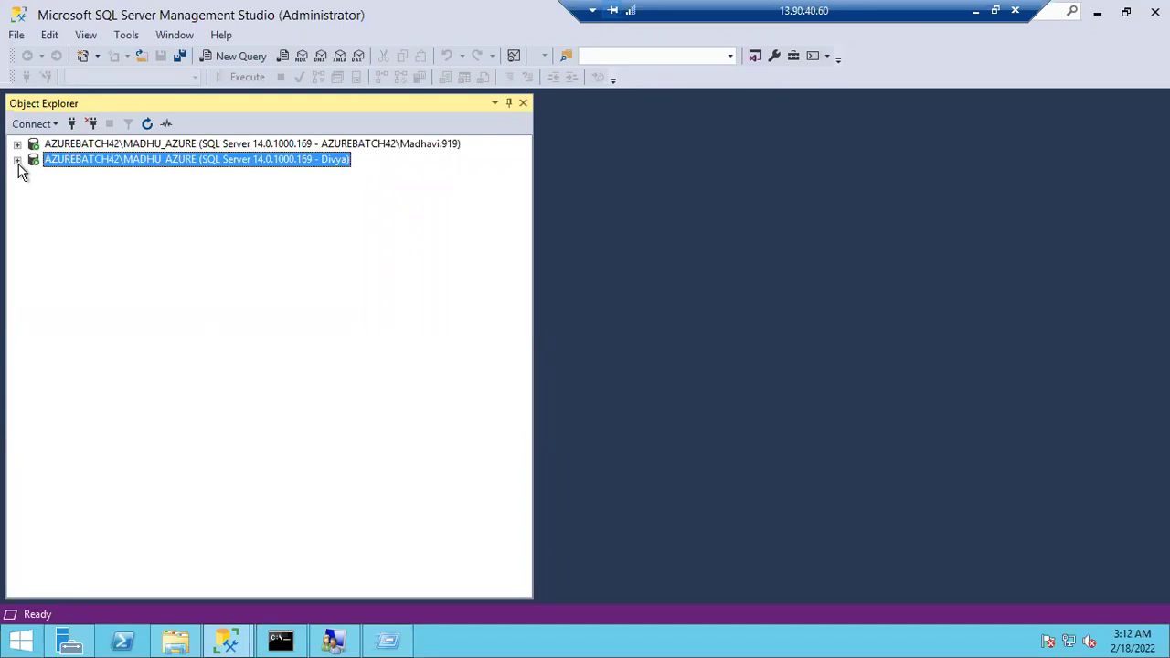
left_click(331, 639)
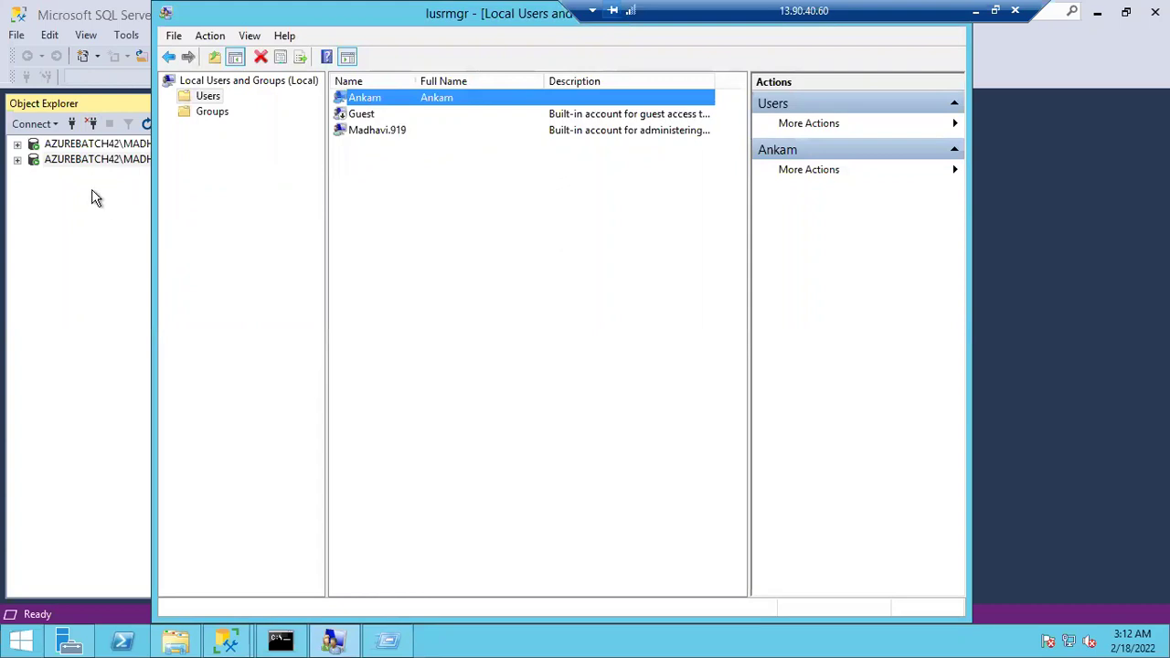
left_click(81, 149)
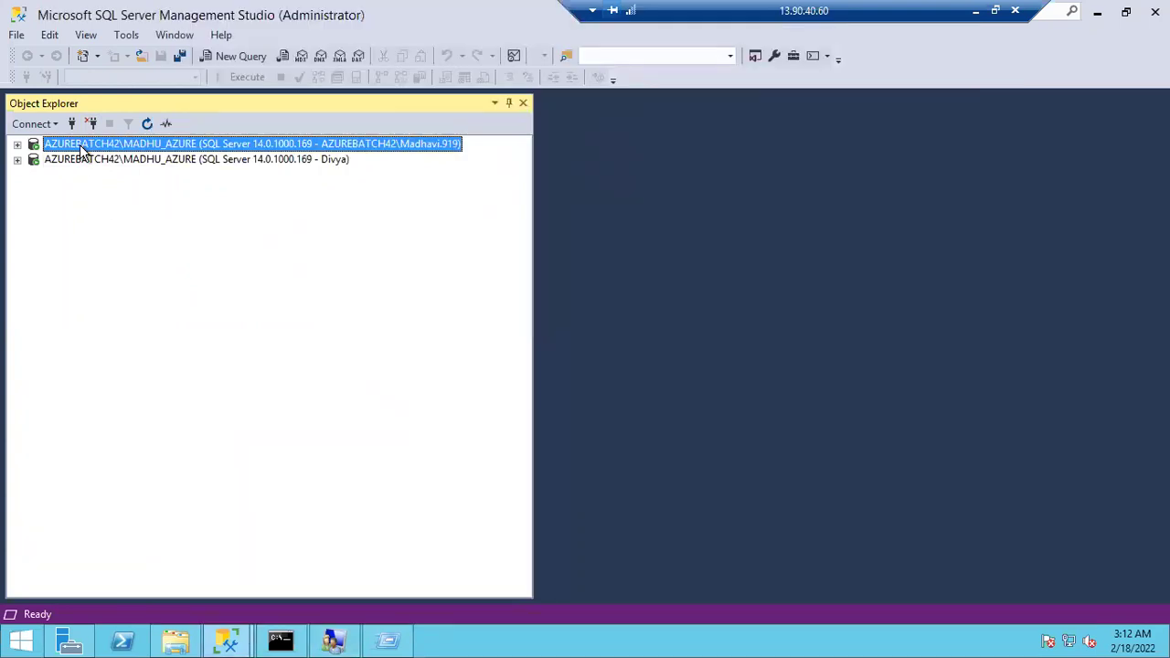
Expand the first server, expand and re-collapse Divya's connection, then expand its Security folder
left_click(19, 146)
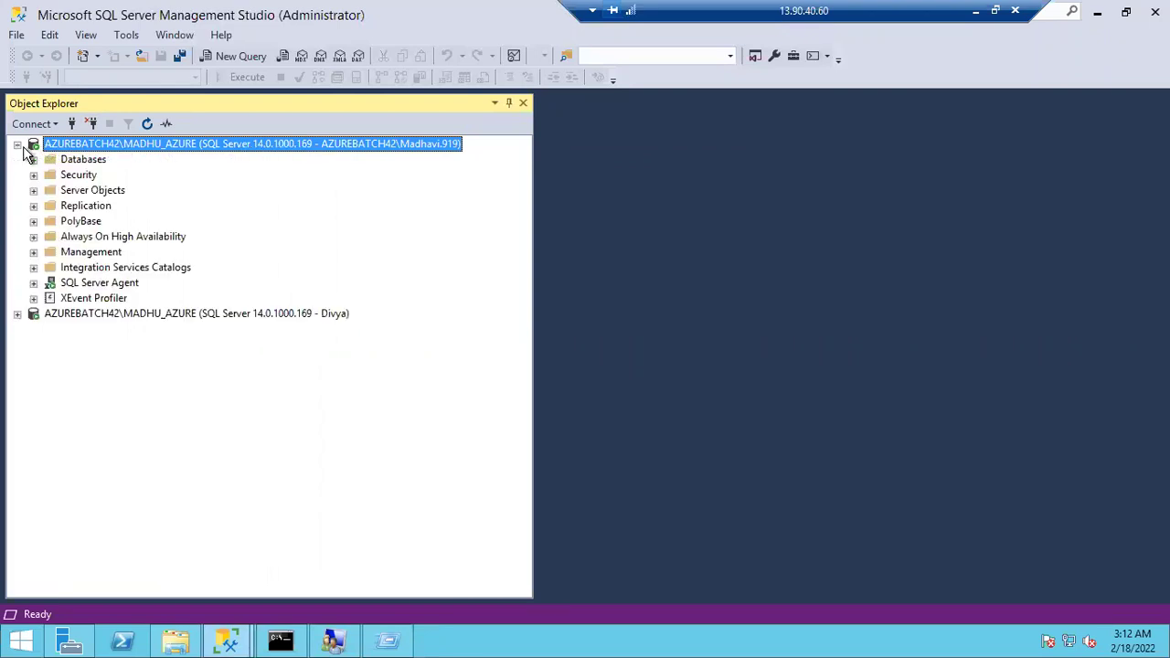
left_click(17, 314)
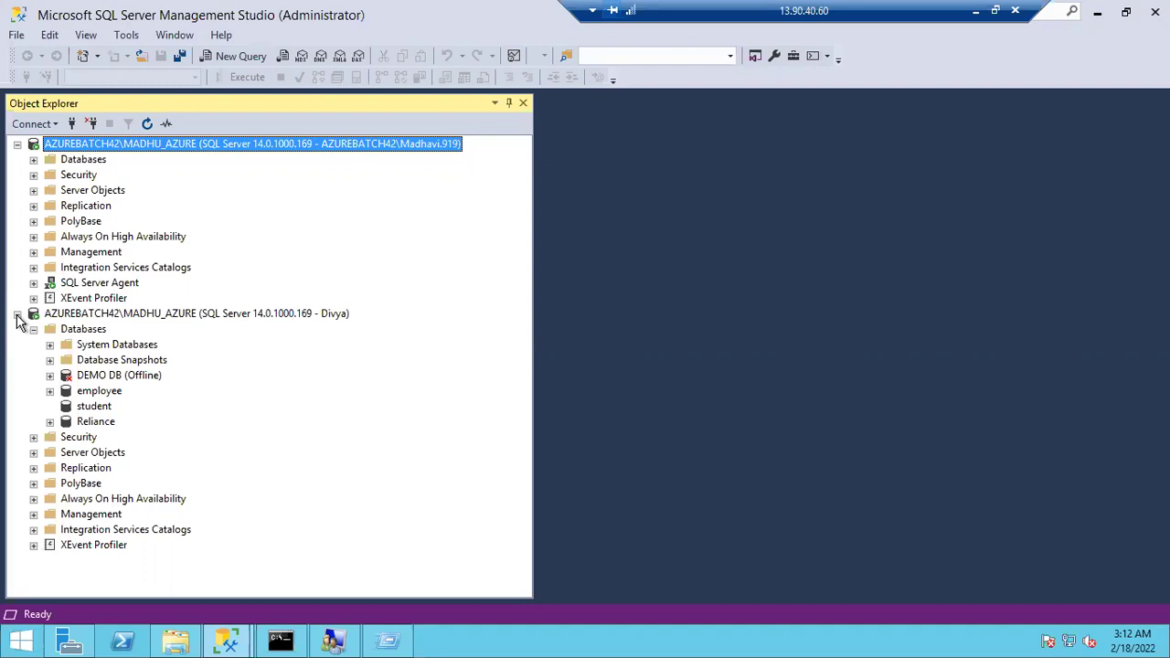
left_click(17, 315)
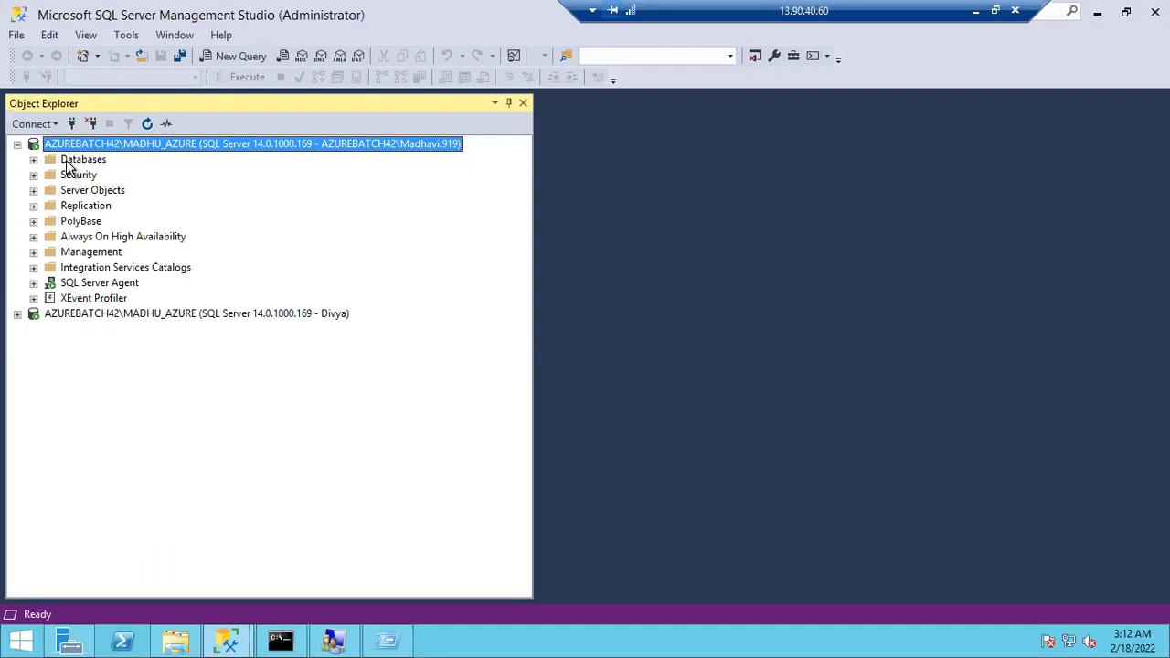
left_click(33, 176)
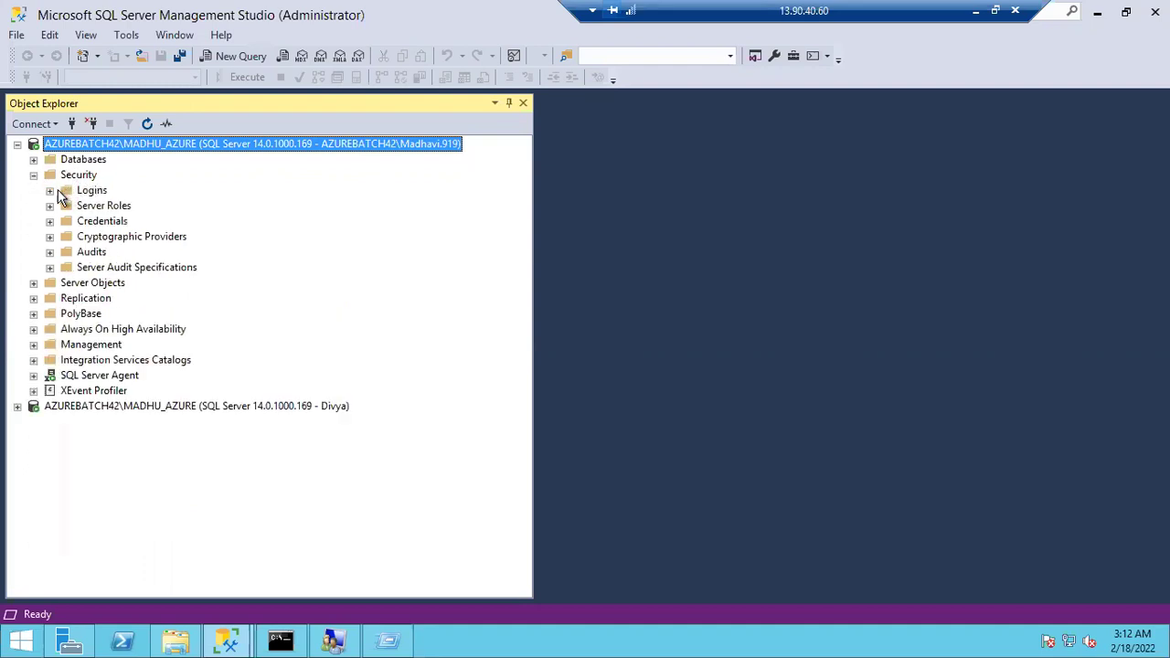
Expand the first server's Logins, Databases and Server Objects, then select the Anand and Divya logins
left_click(49, 191)
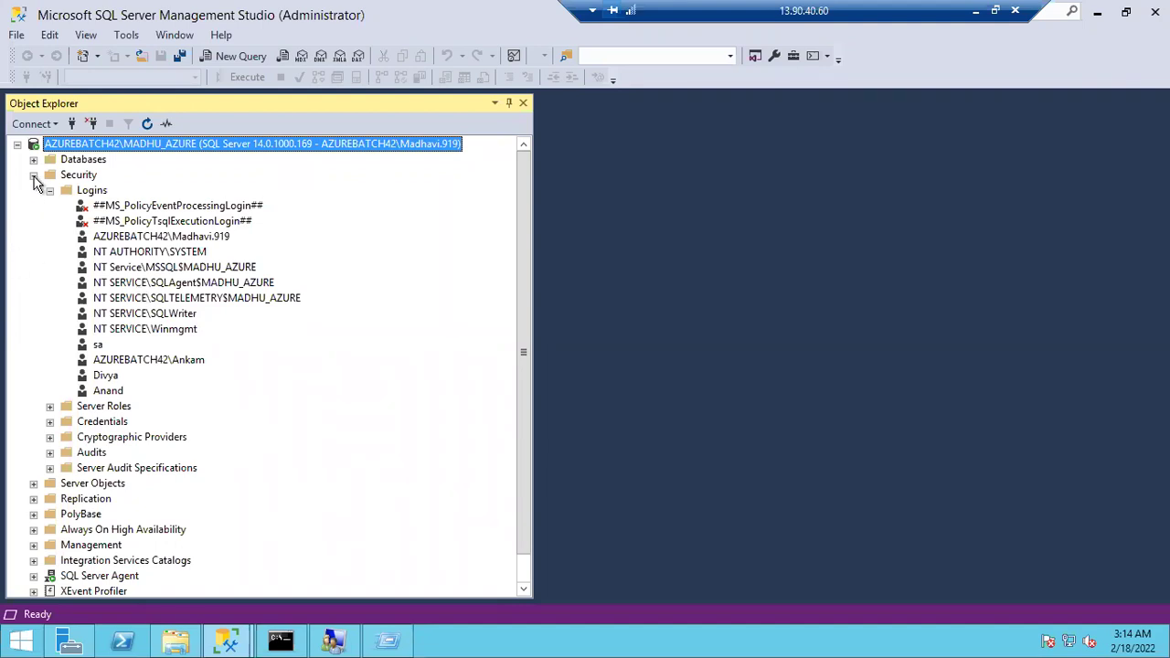
left_click(33, 176)
left_click(34, 161)
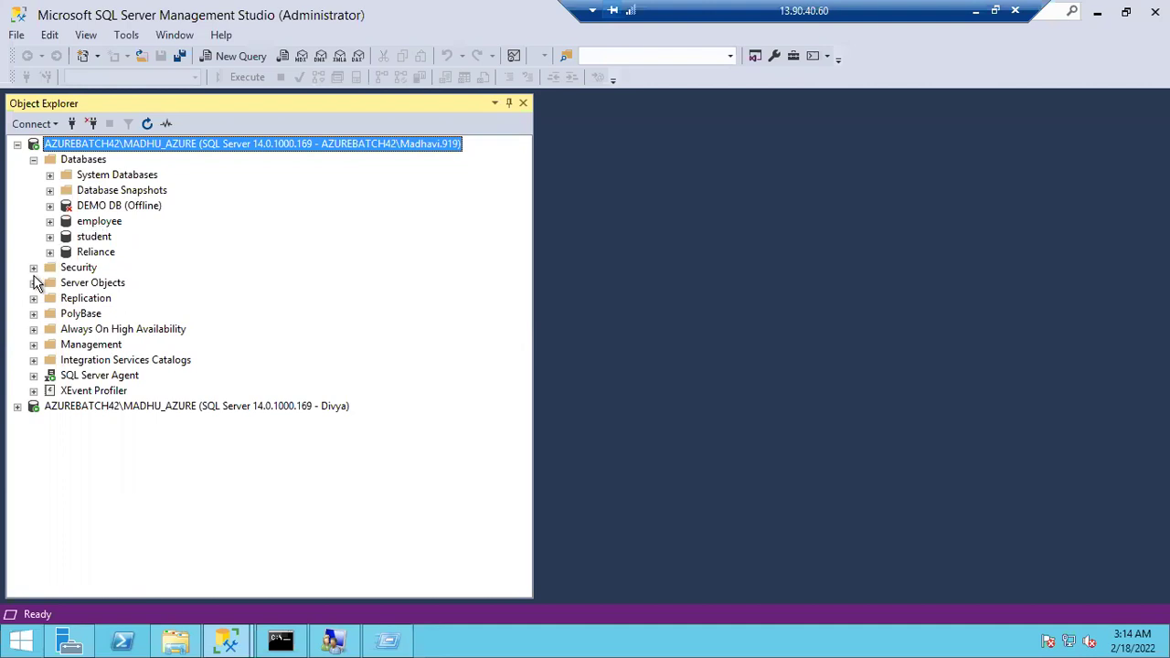
left_click(34, 282)
left_click(33, 268)
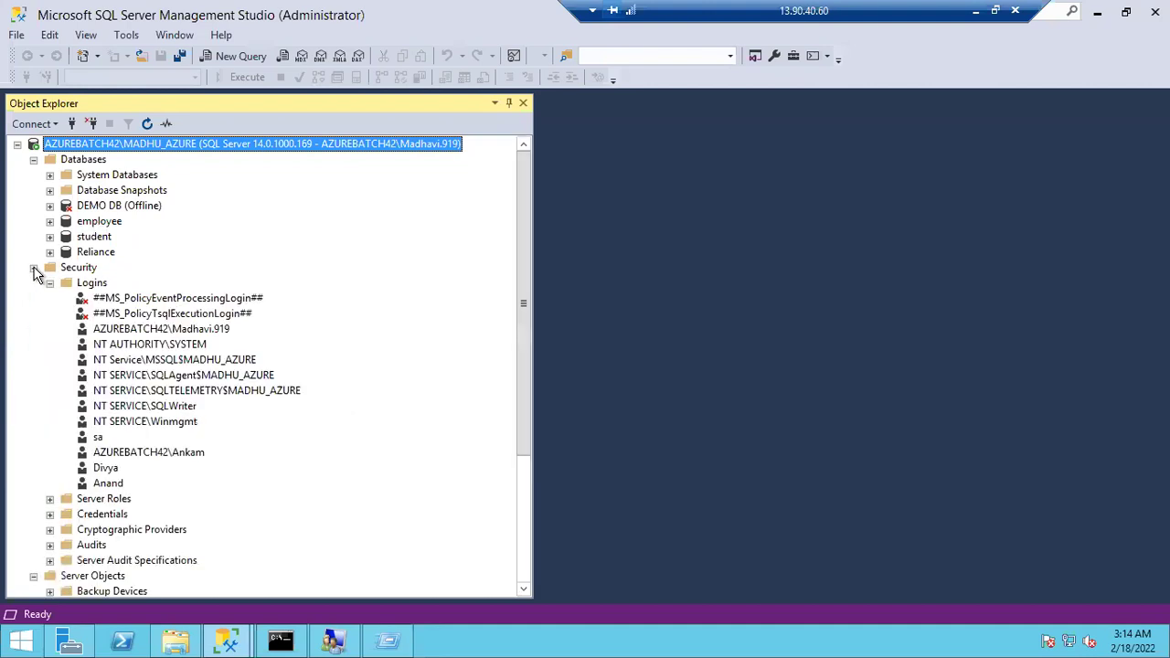
left_click(105, 489)
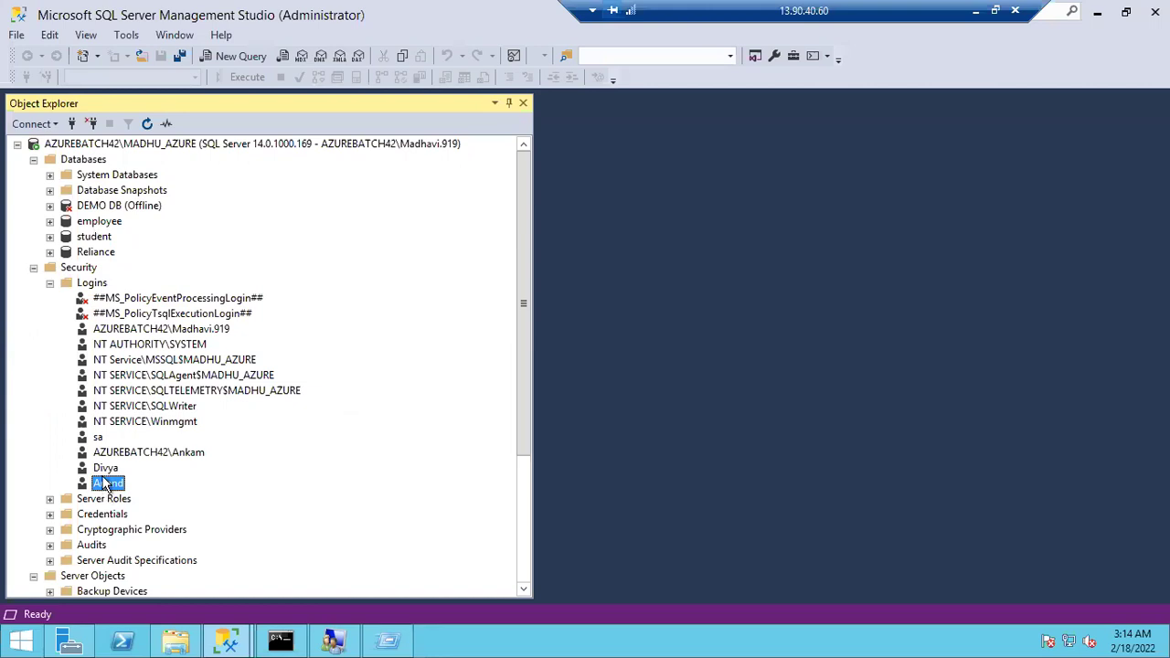
left_click(106, 469)
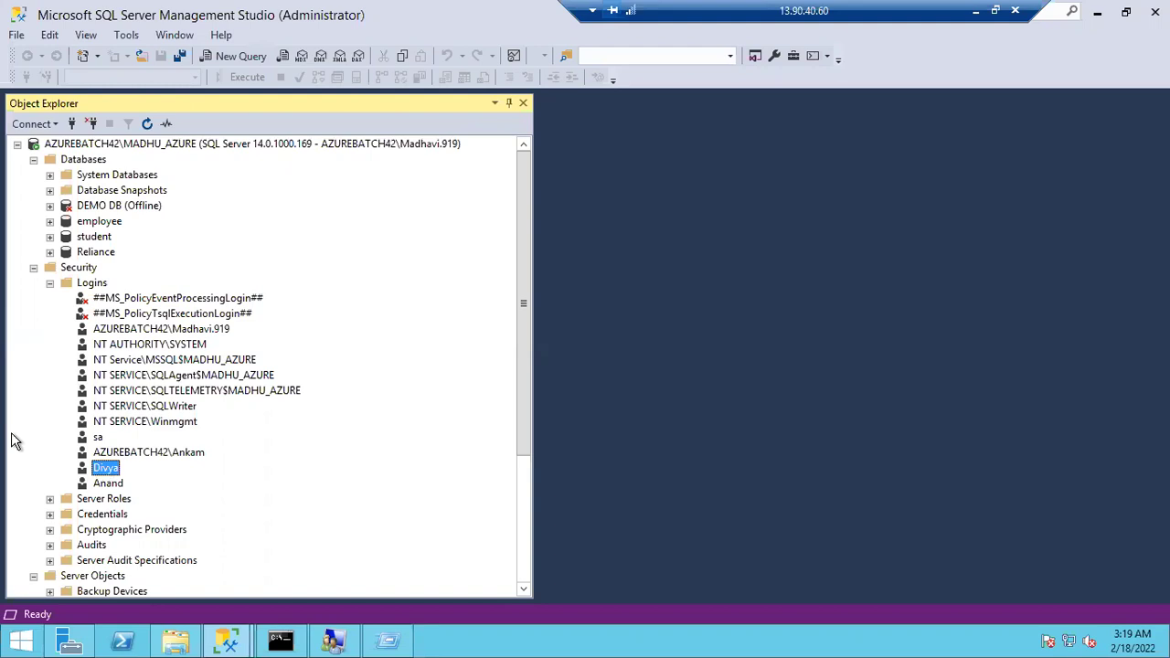
Start a new SQL Server login, cancel it, and switch to Local Users and Groups
right_click(96, 286)
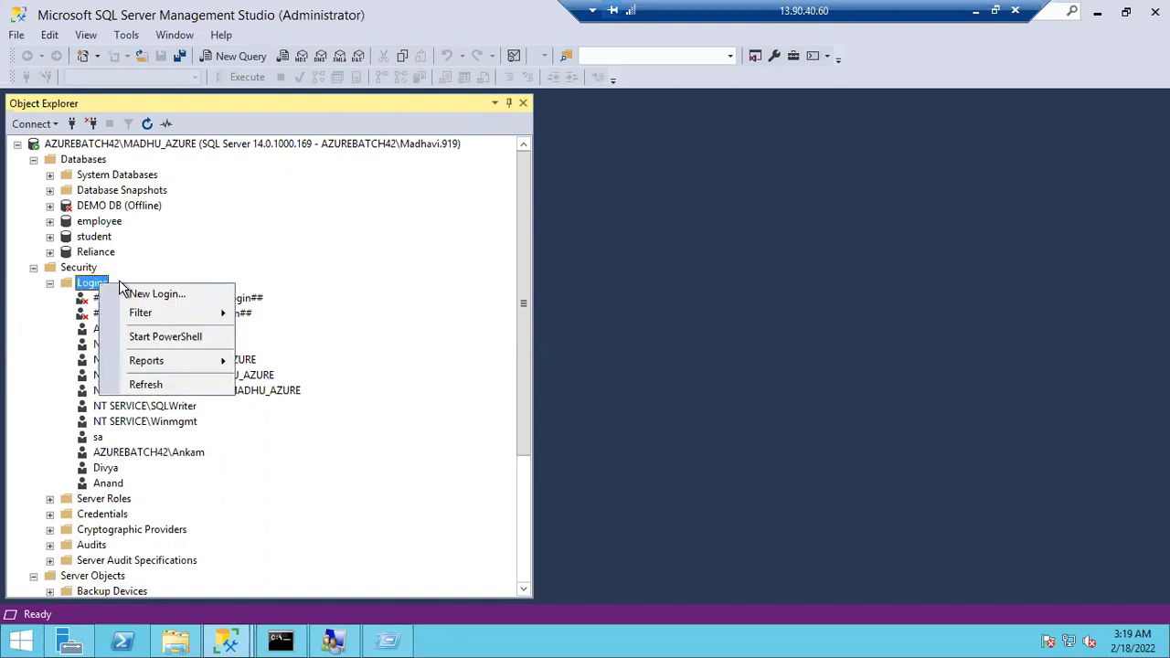
left_click(146, 294)
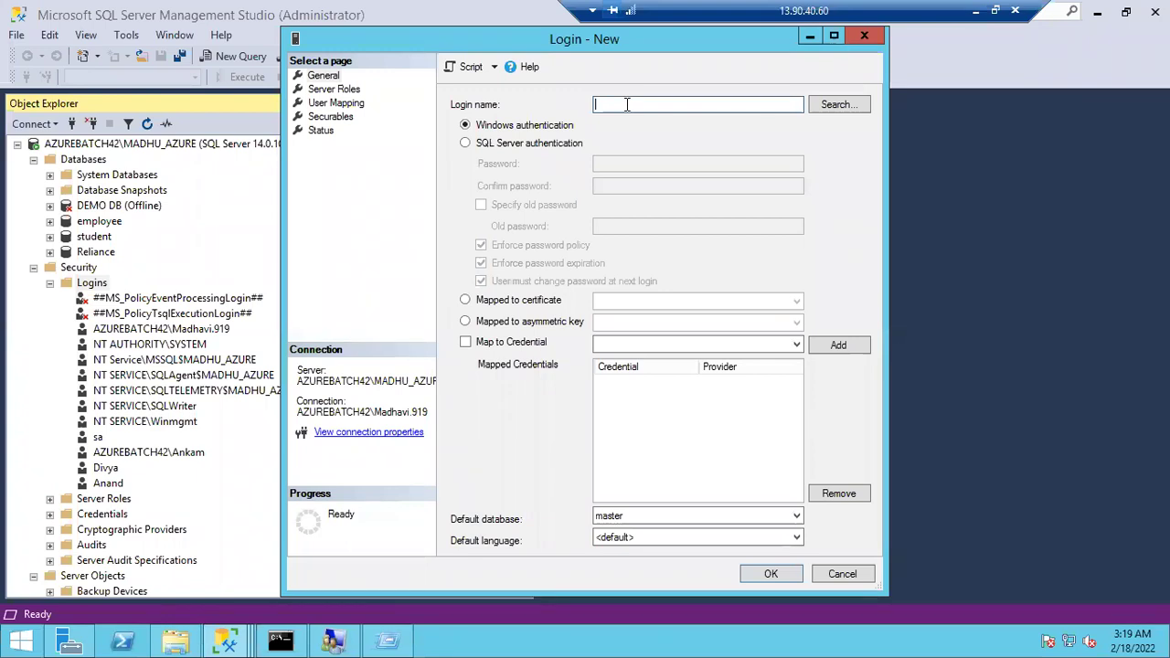
left_click(848, 573)
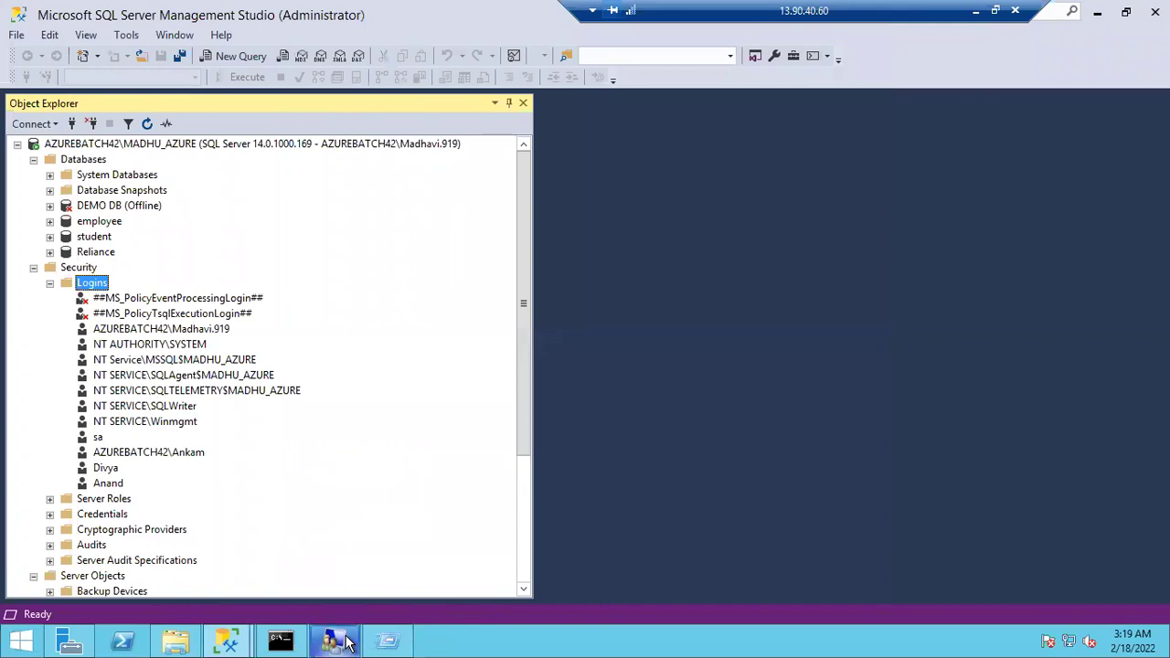
left_click(337, 641)
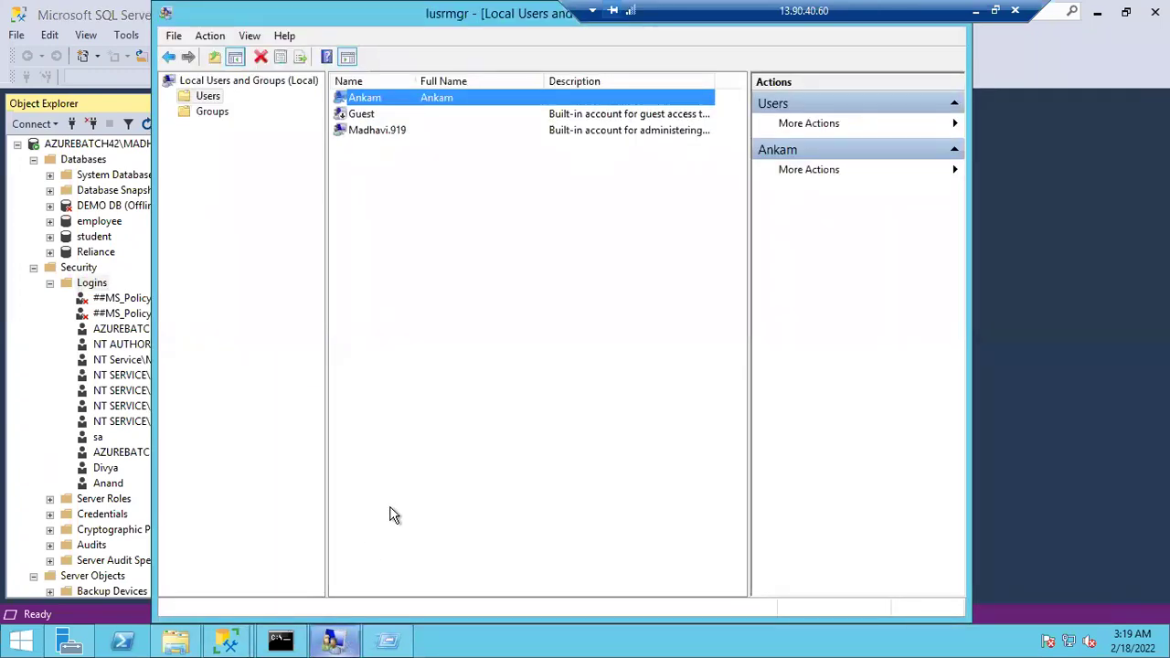
Create local user Anand with a password, 'cannot change password' and 'never expires' ticked
right_click(445, 331)
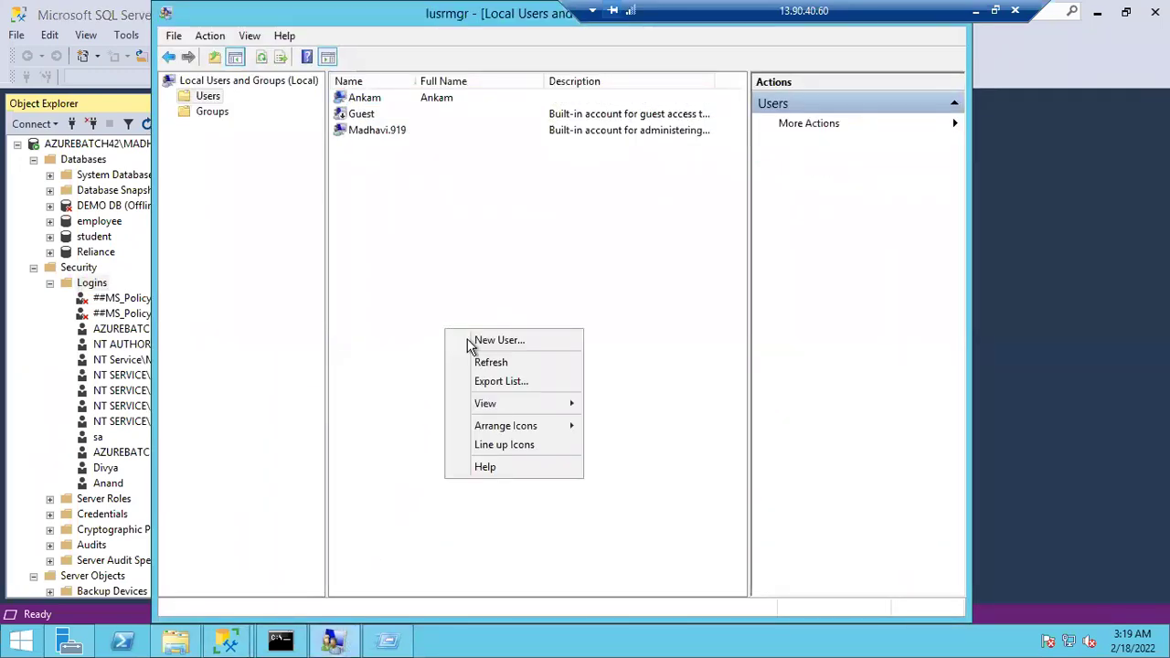
left_click(469, 342)
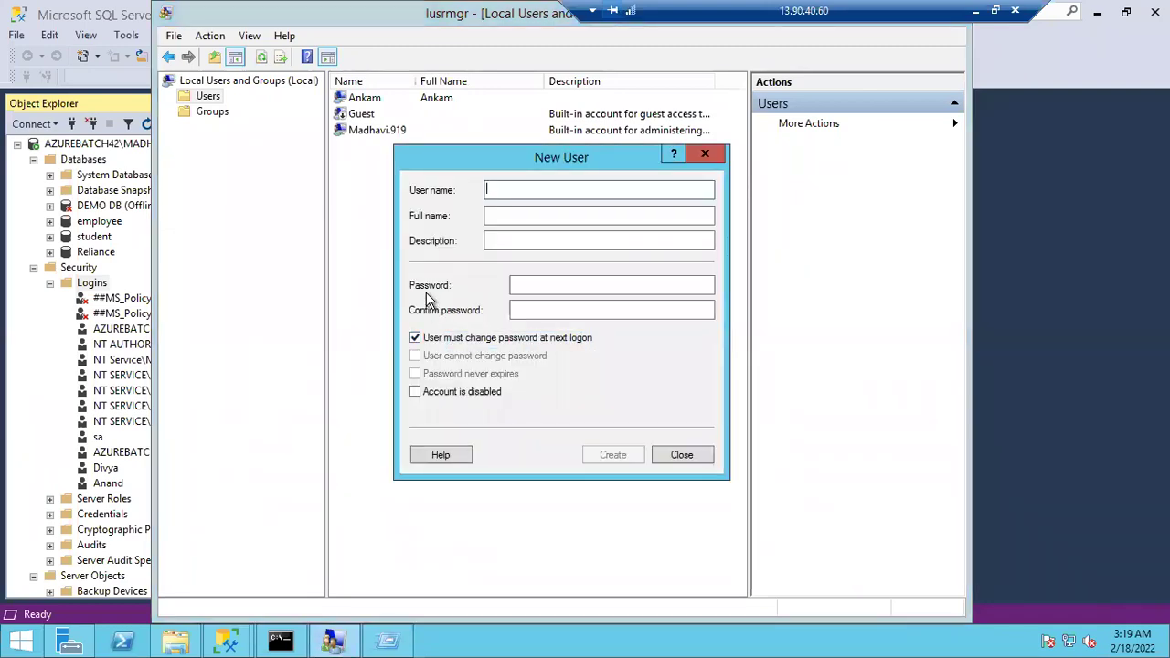
type("Anand")
key("Tab")
key("Tab")
key("Tab")
type("*************")
key("Tab")
type("*************")
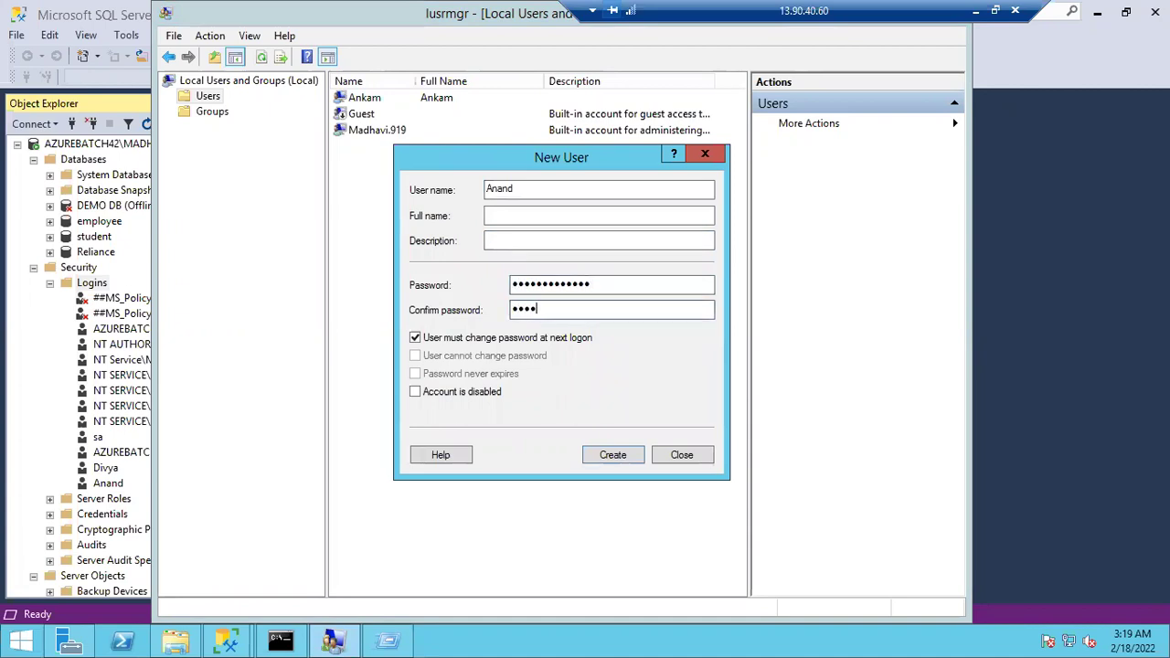
type("*")
left_click(415, 339)
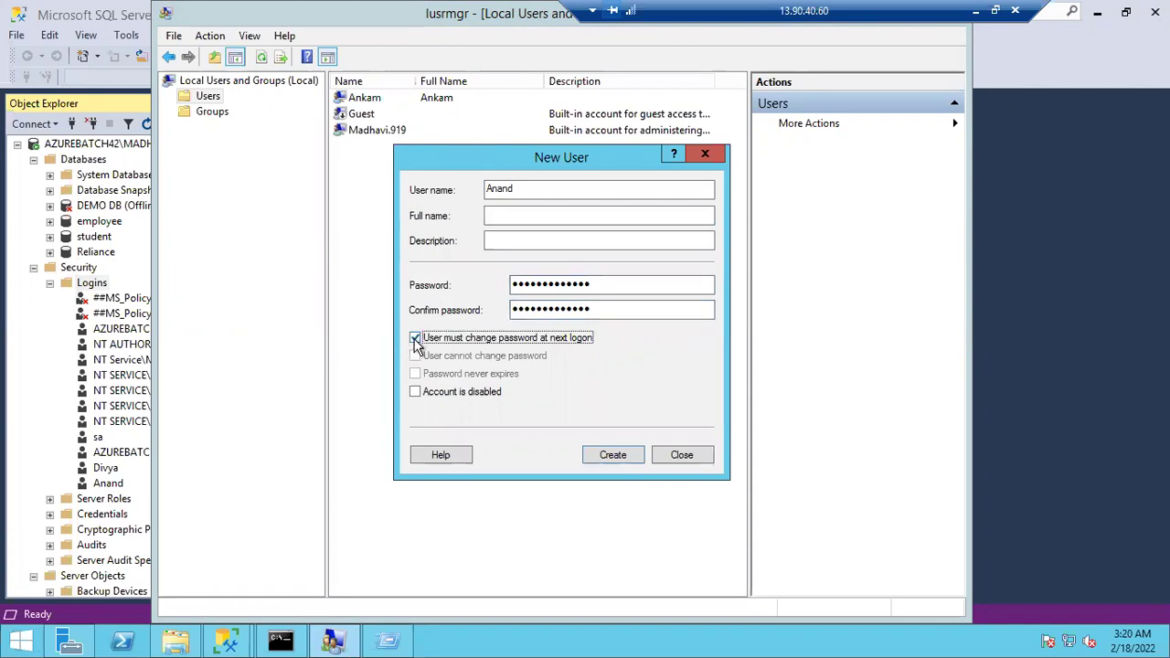
left_click(415, 356)
left_click(415, 374)
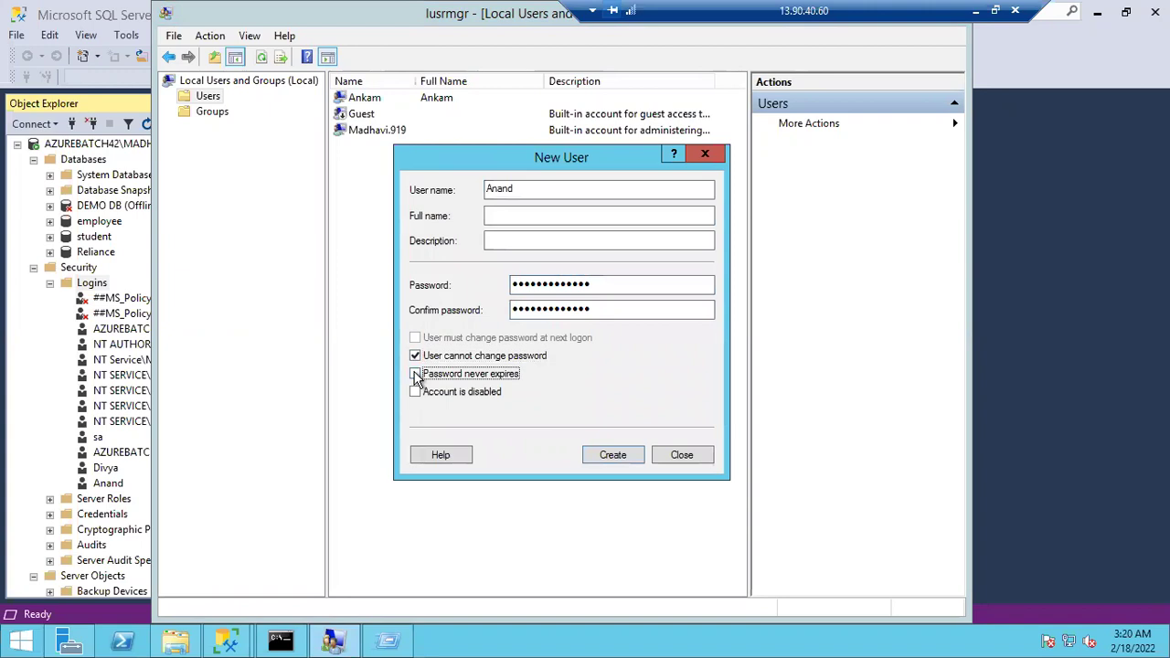
left_click(595, 456)
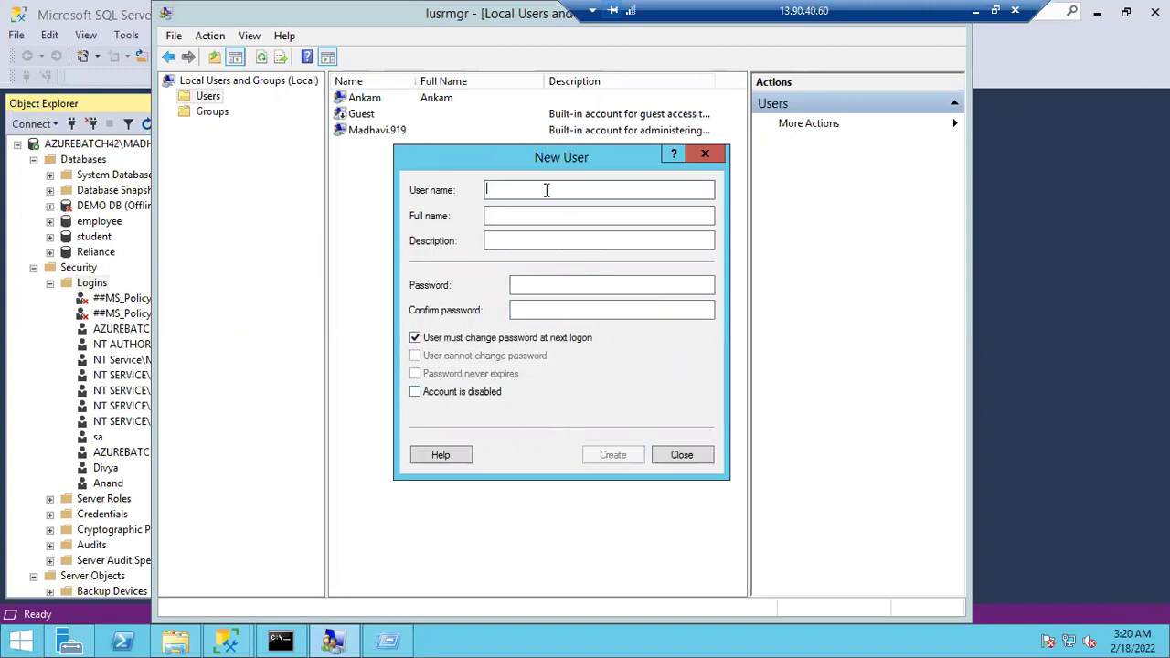
Create local user Divya, fixing the mistyped name, with 'cannot change' and 'never expires' set
type("ivya")
key("Tab")
key("Tab")
key("Tab")
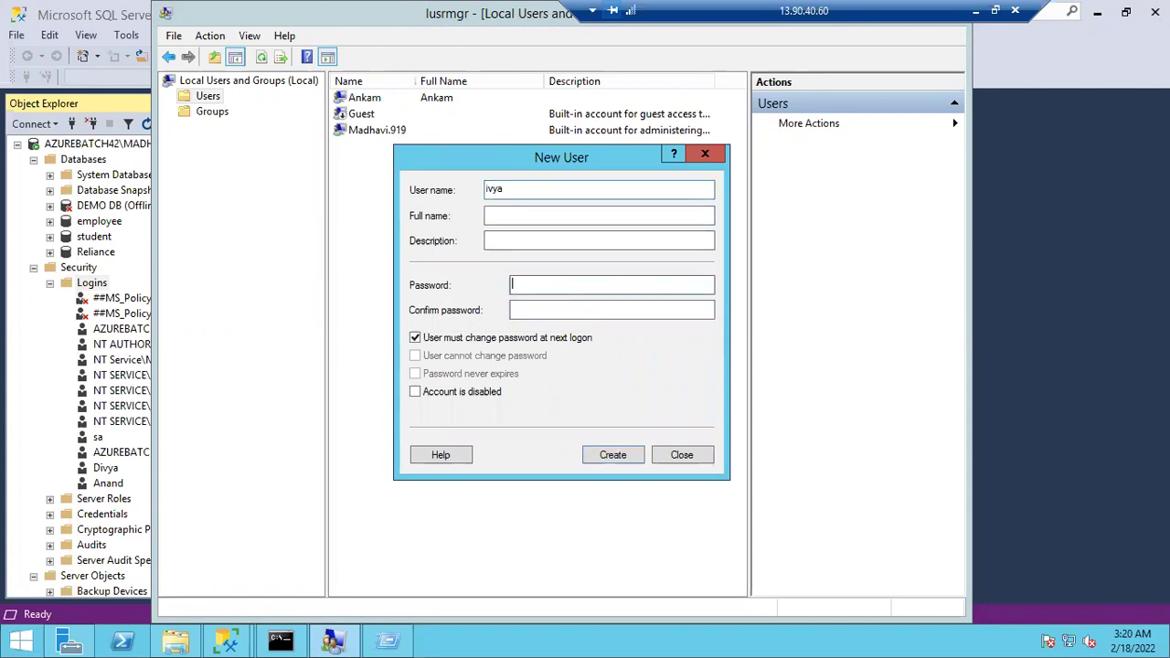
left_click(487, 190)
type("D")
left_click(530, 287)
type("*************")
key("Tab")
type("*************")
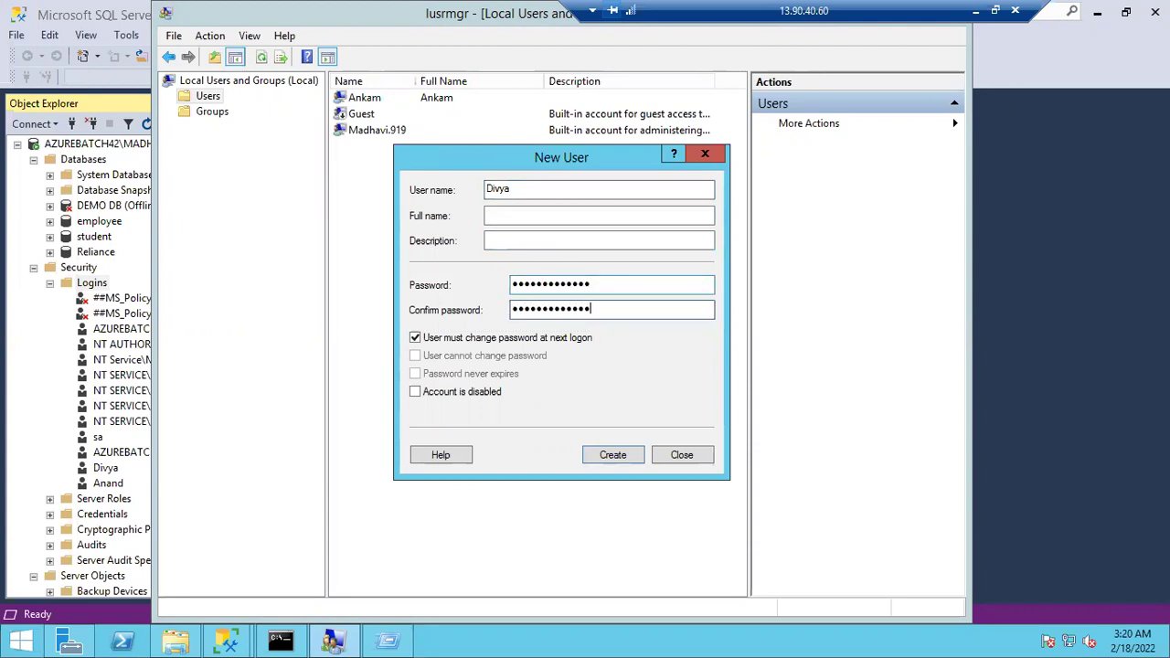
left_click(416, 340)
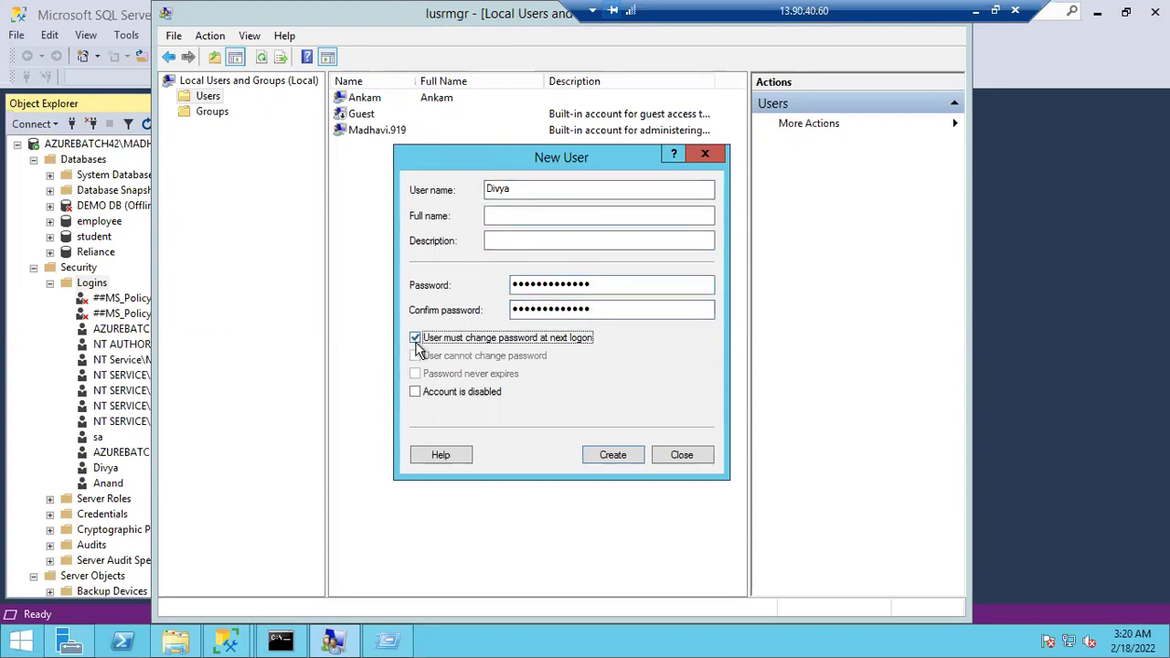
left_click(416, 356)
left_click(417, 374)
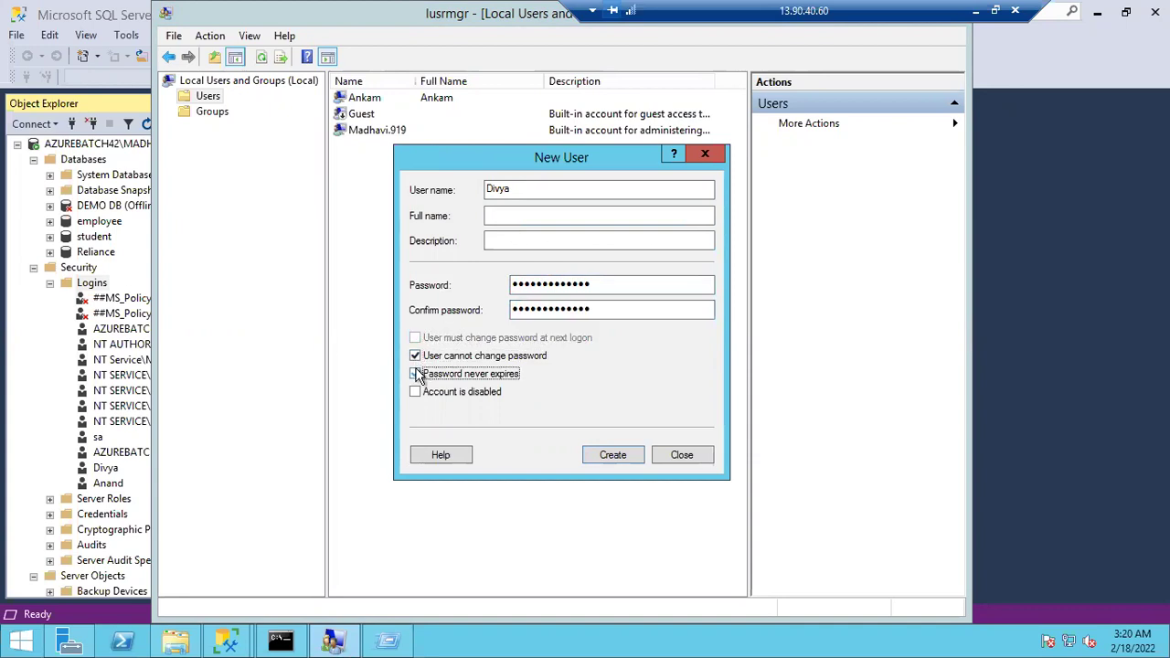
left_click(609, 456)
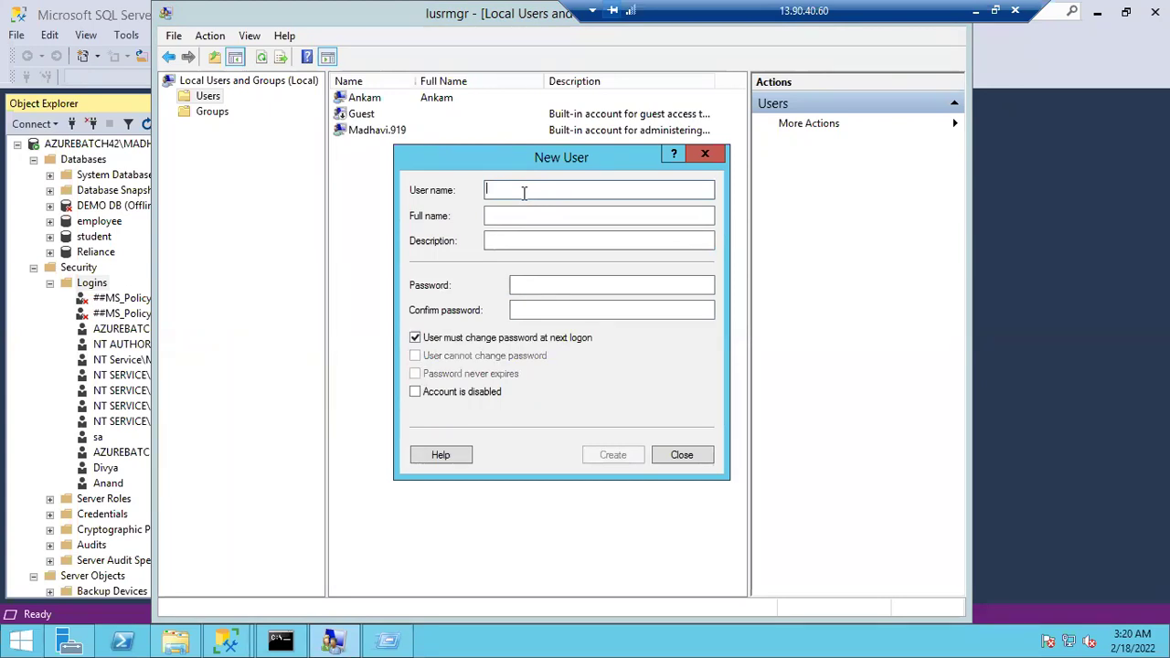
Create local user Raghu with a confirmed password, 'cannot change' and 'never expires' ticked
type("Raghu")
key("Tab")
key("Tab")
key("Tab")
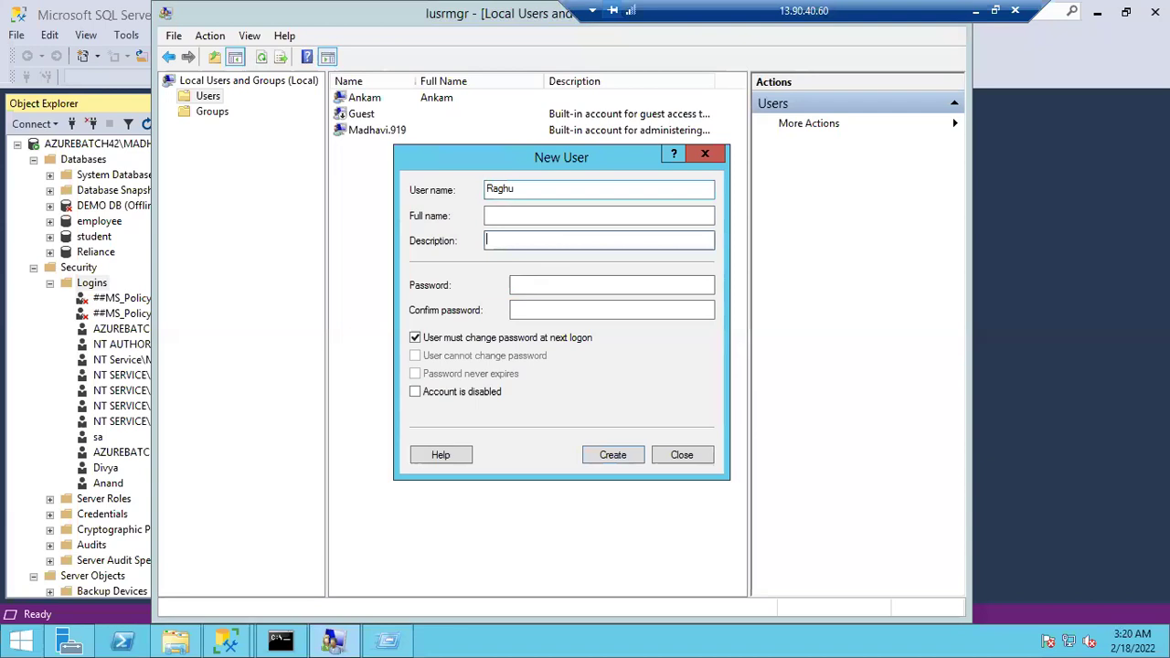
type("Password@123")
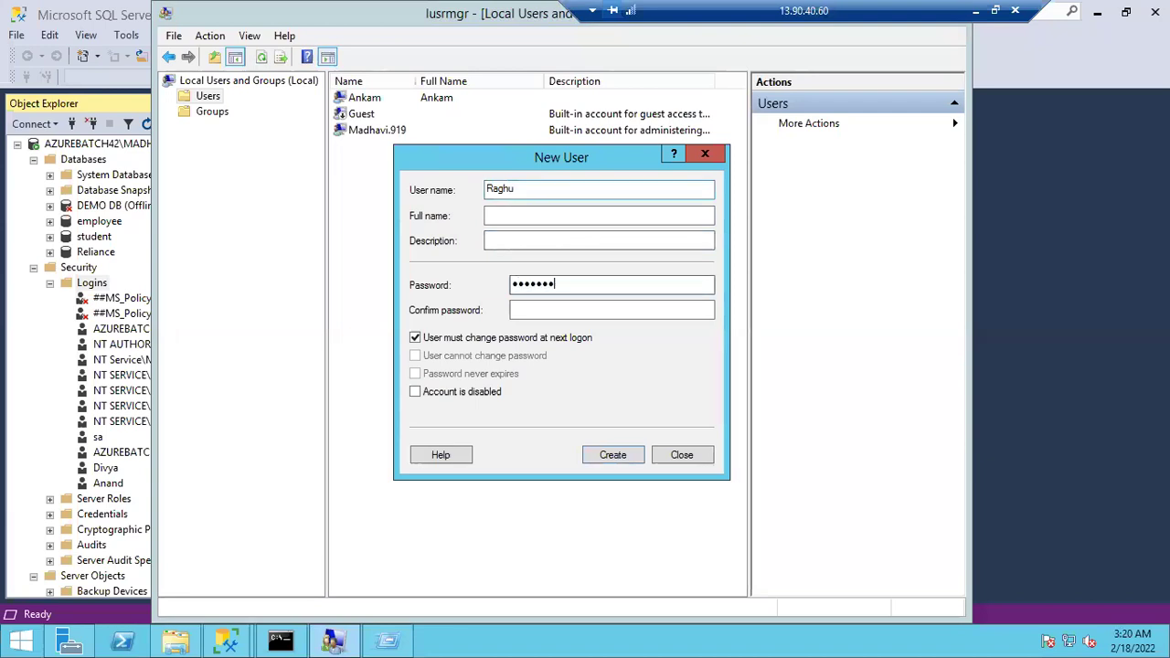
type("4")
key("Tab")
type("Password@1234")
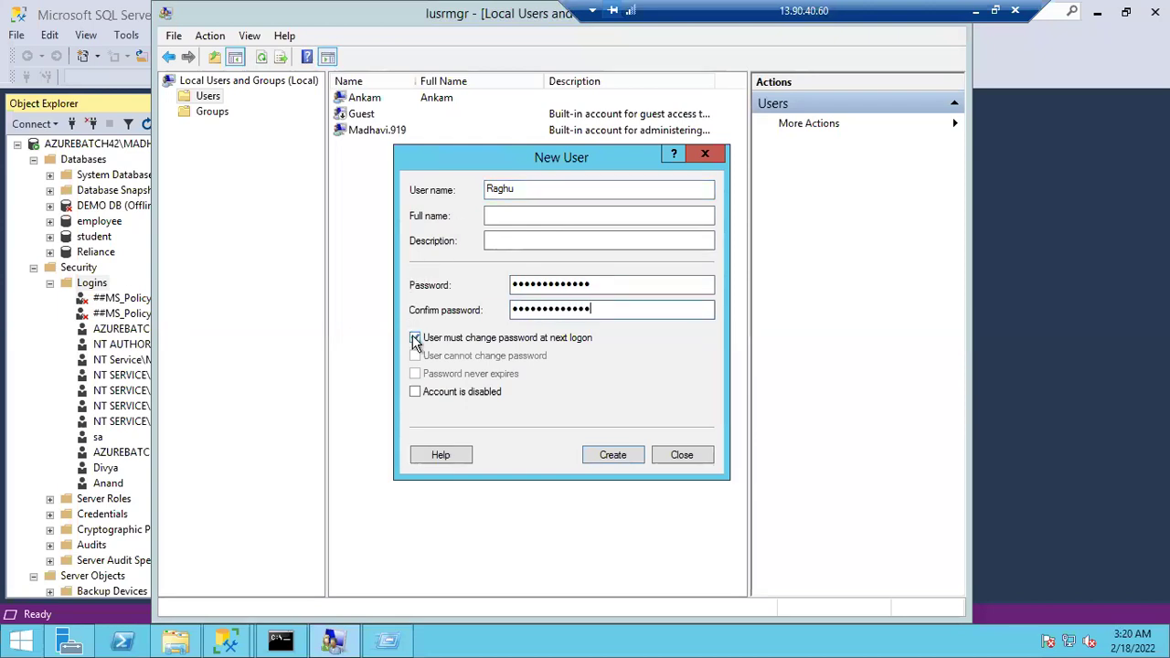
left_click(415, 337)
left_click(416, 356)
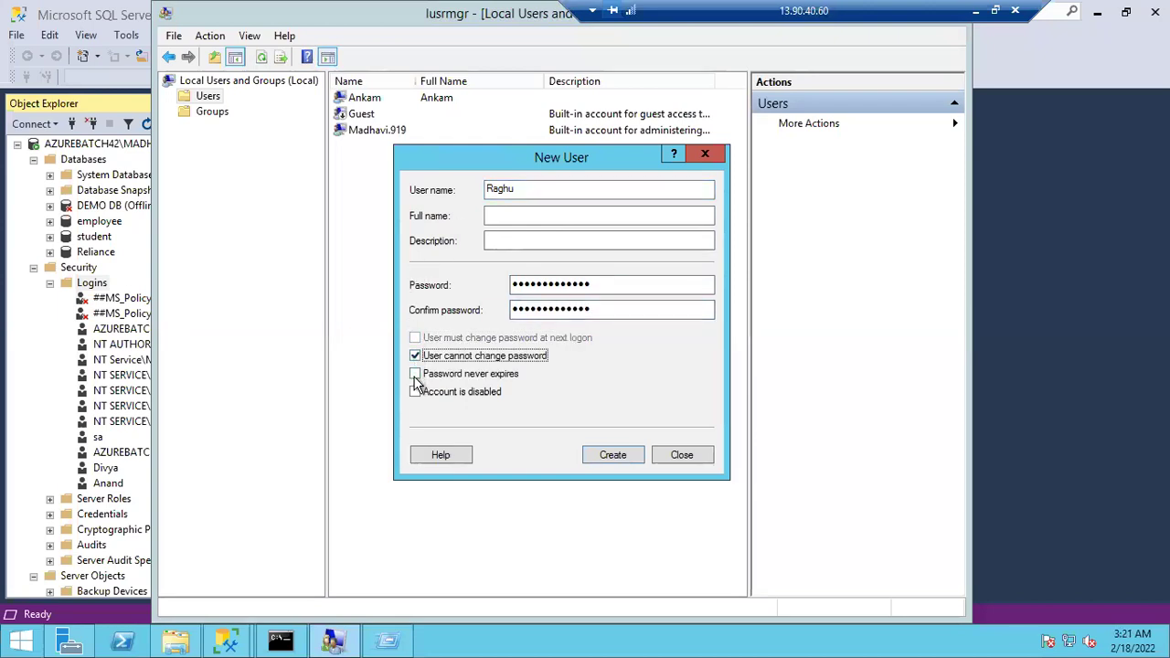
left_click(415, 375)
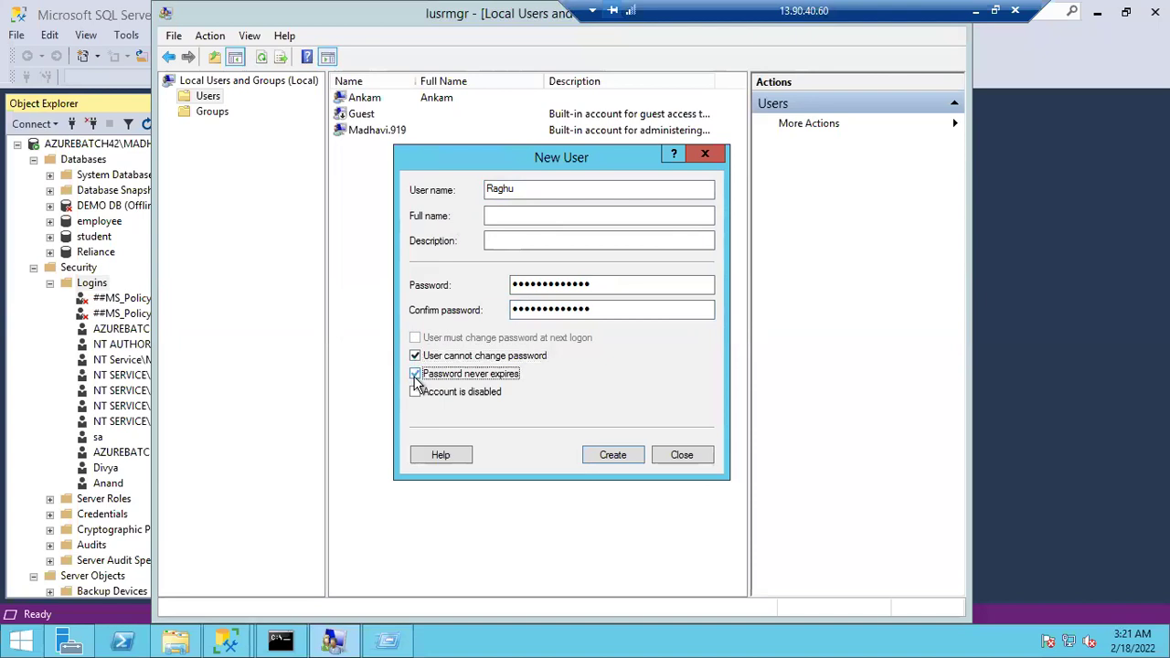
left_click(614, 457)
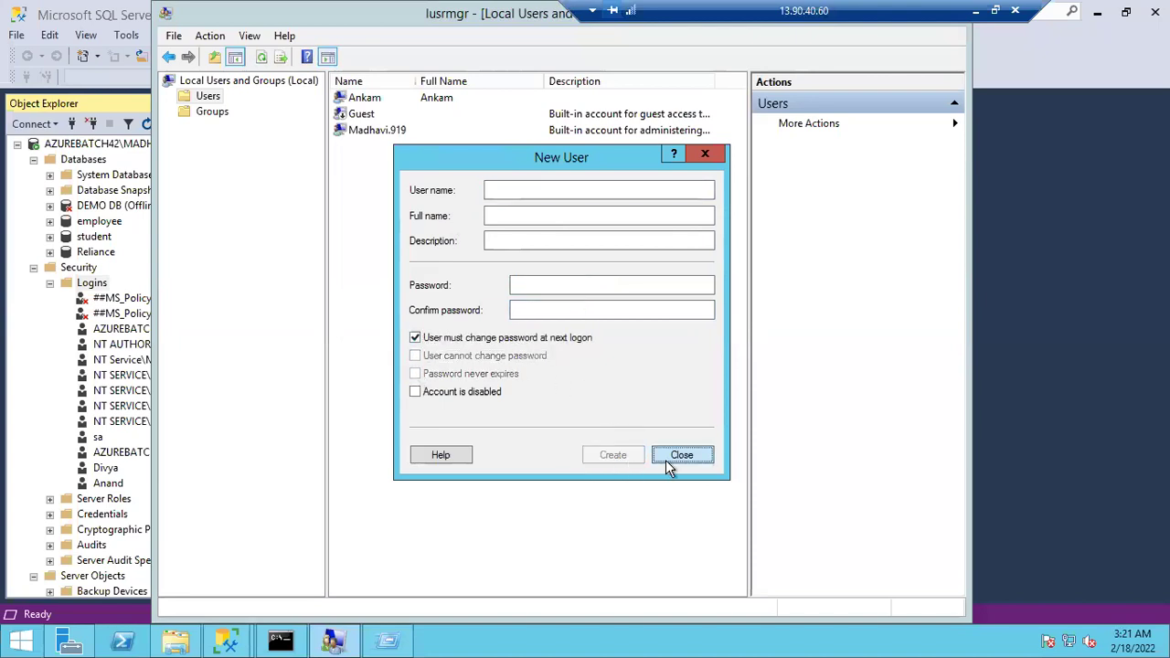
Close the New User dialog and briefly select the Ankam account in the users list
left_click(677, 455)
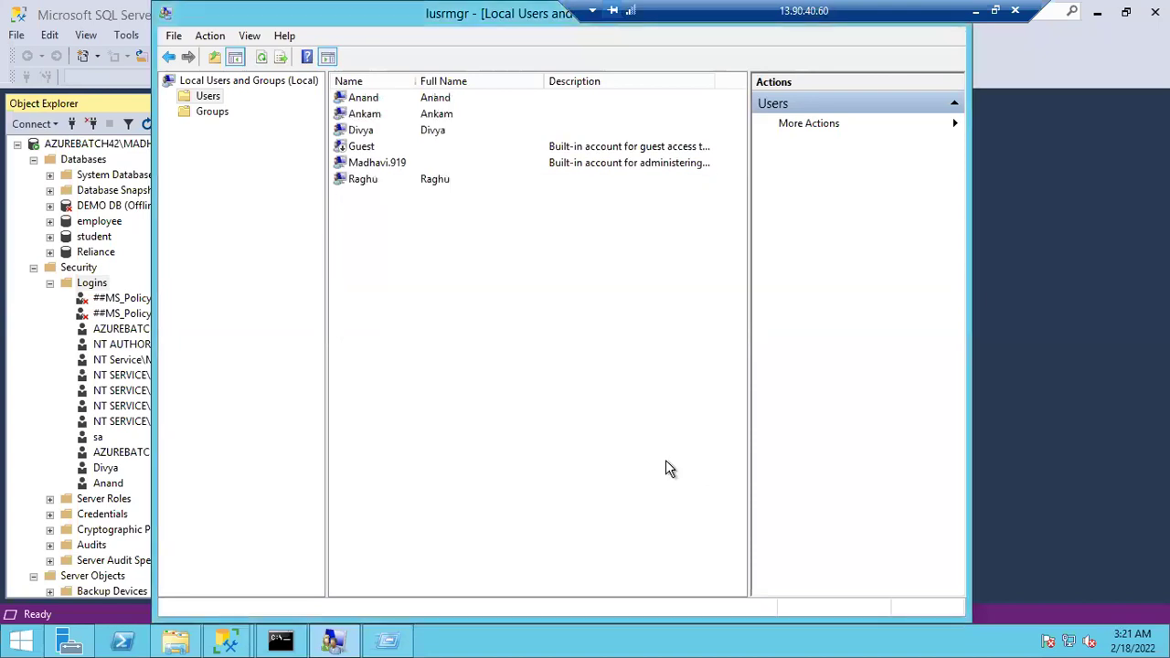
left_click(377, 112)
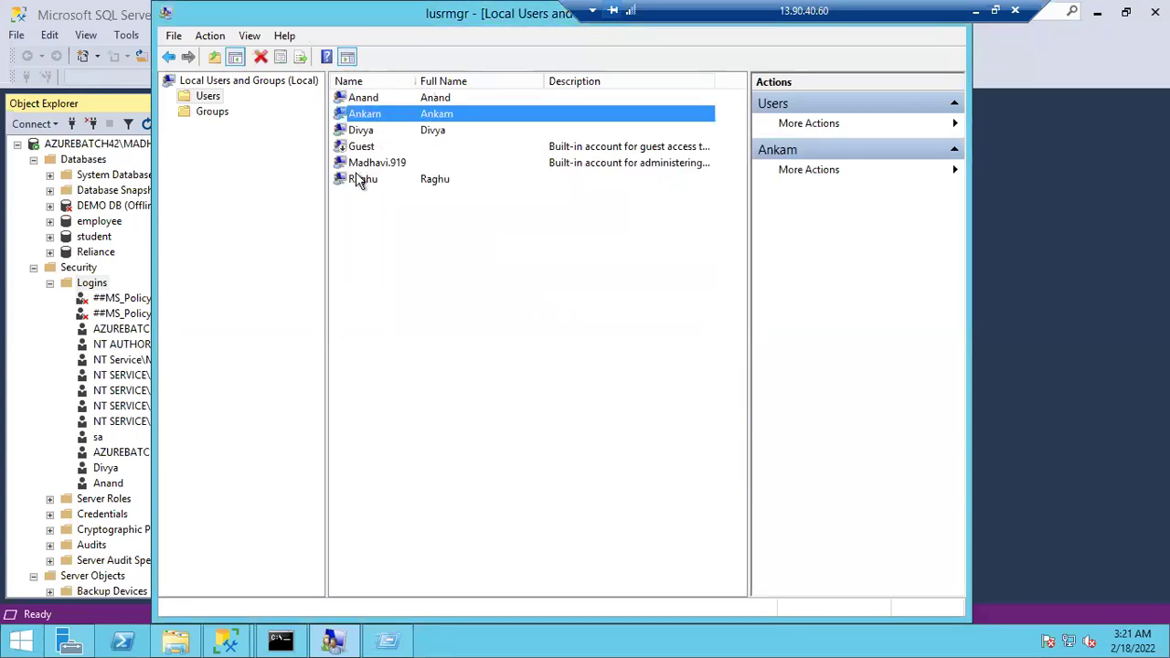
left_click(404, 285)
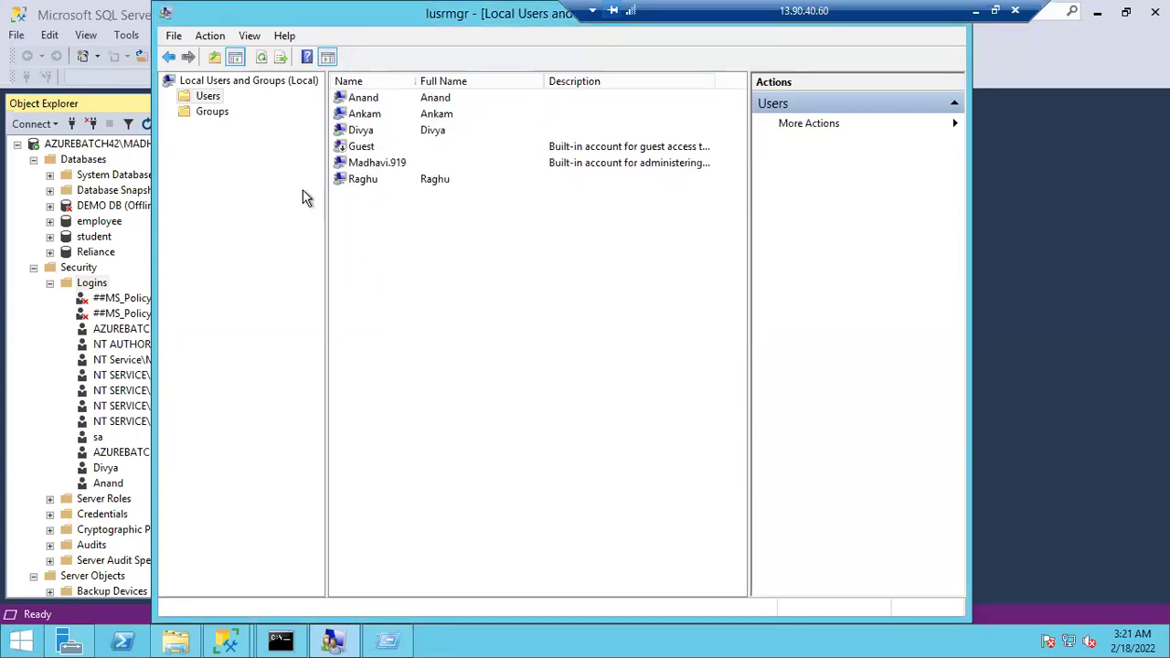
Start a new local group named AppTeam from the Groups list
left_click(209, 112)
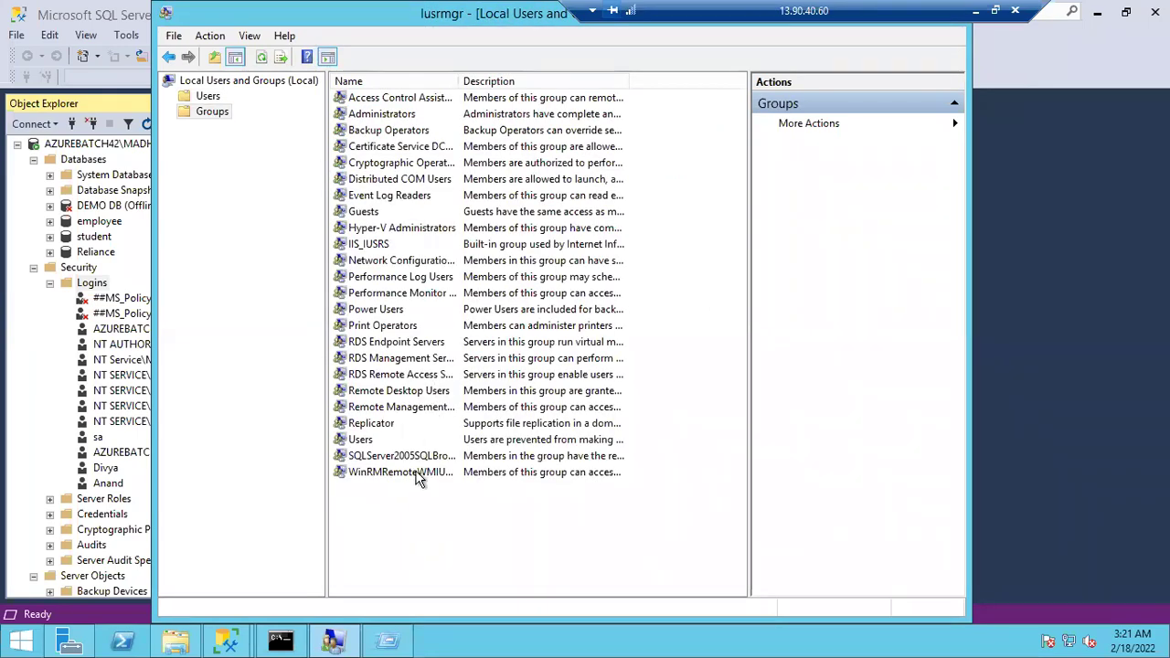
right_click(404, 502)
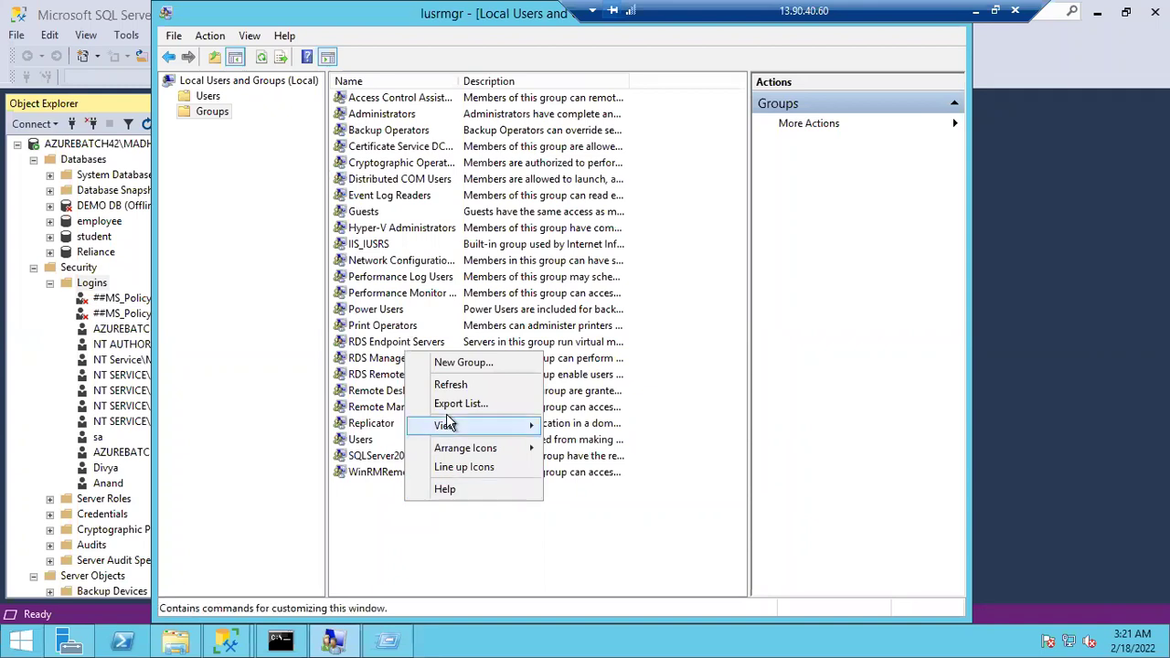
left_click(457, 362)
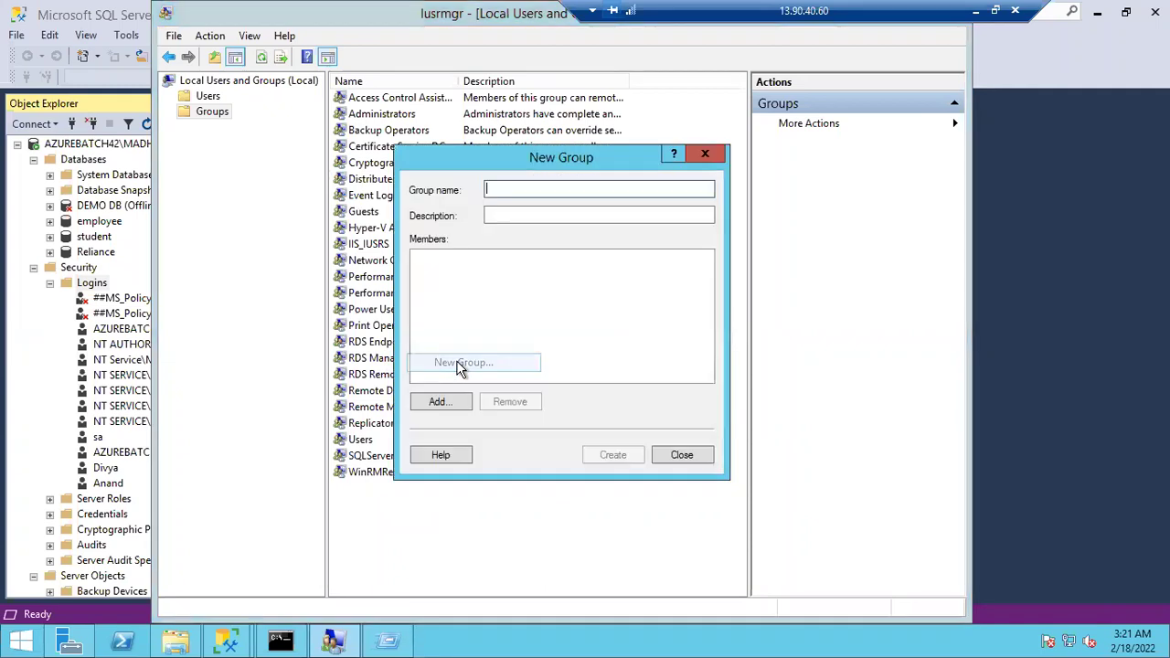
type("A")
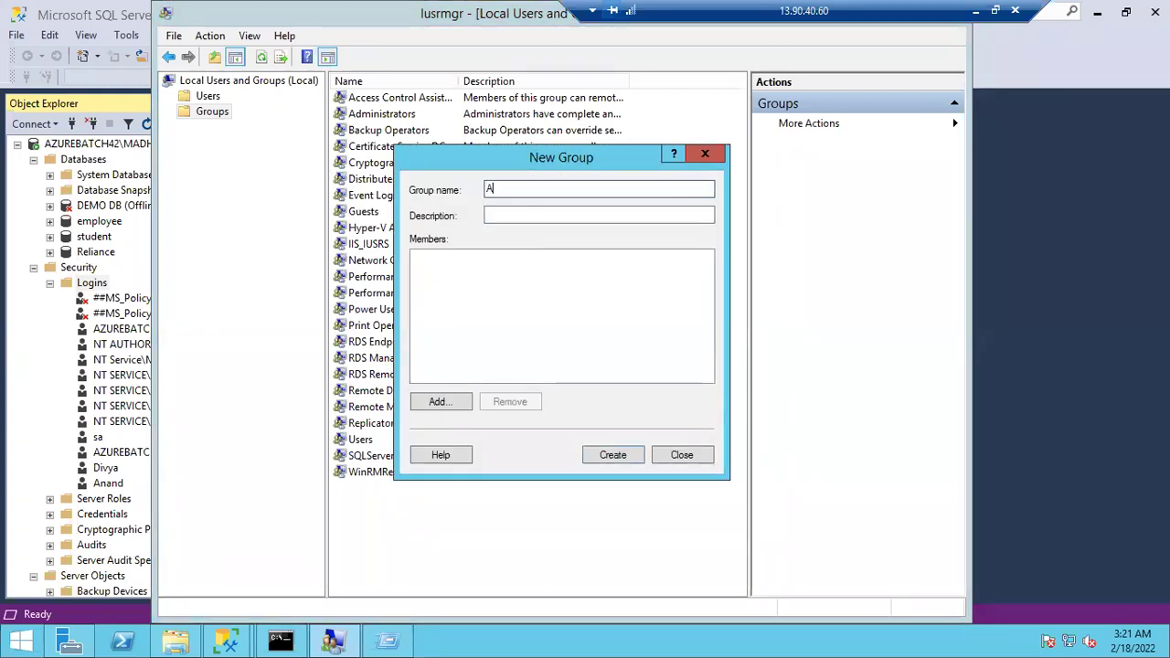
type("ppTeam")
Add Raghu, Divya and Anand as AppTeam members, removing an unresolved extra name
left_click(441, 402)
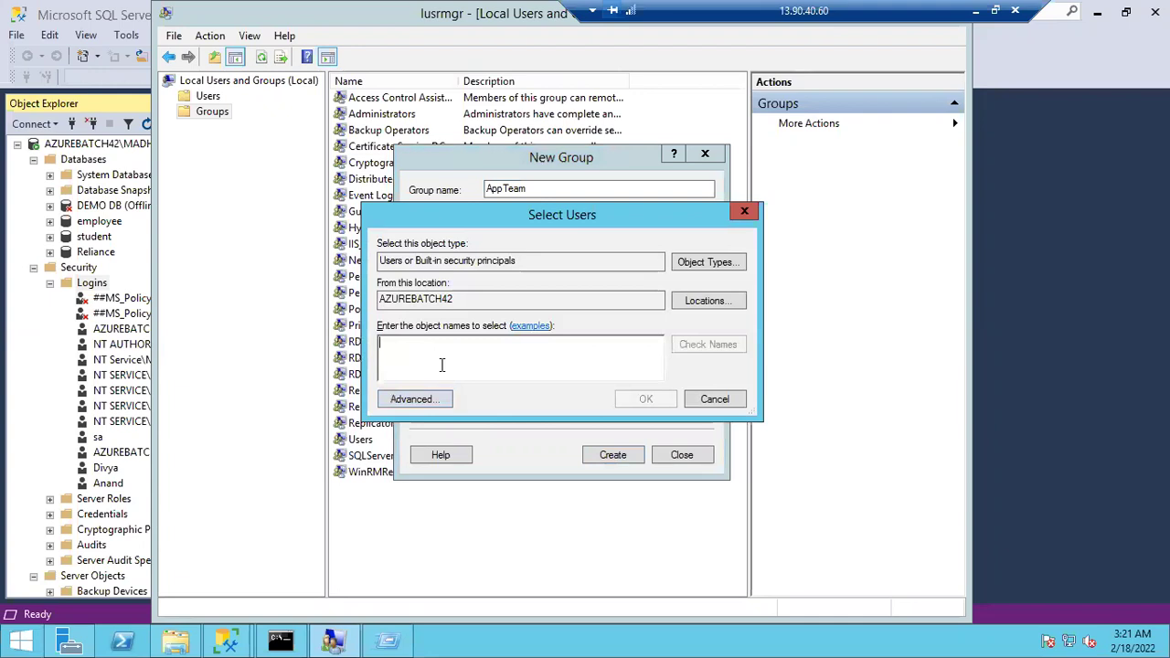
type("Ragh")
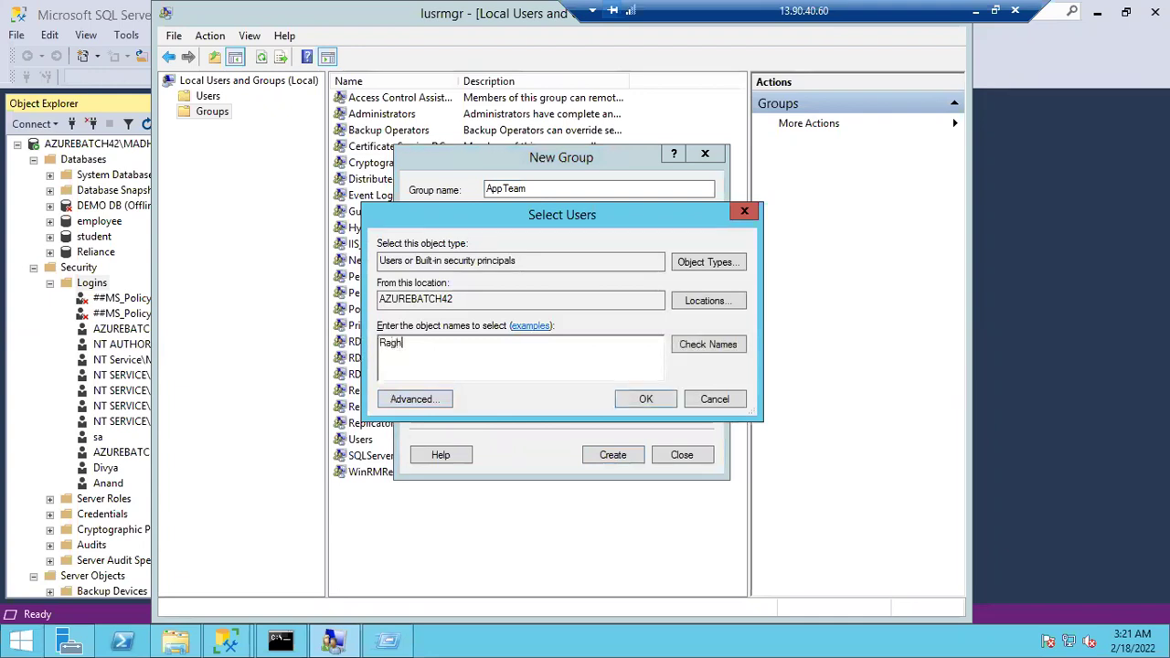
type("u;Divya;Anand")
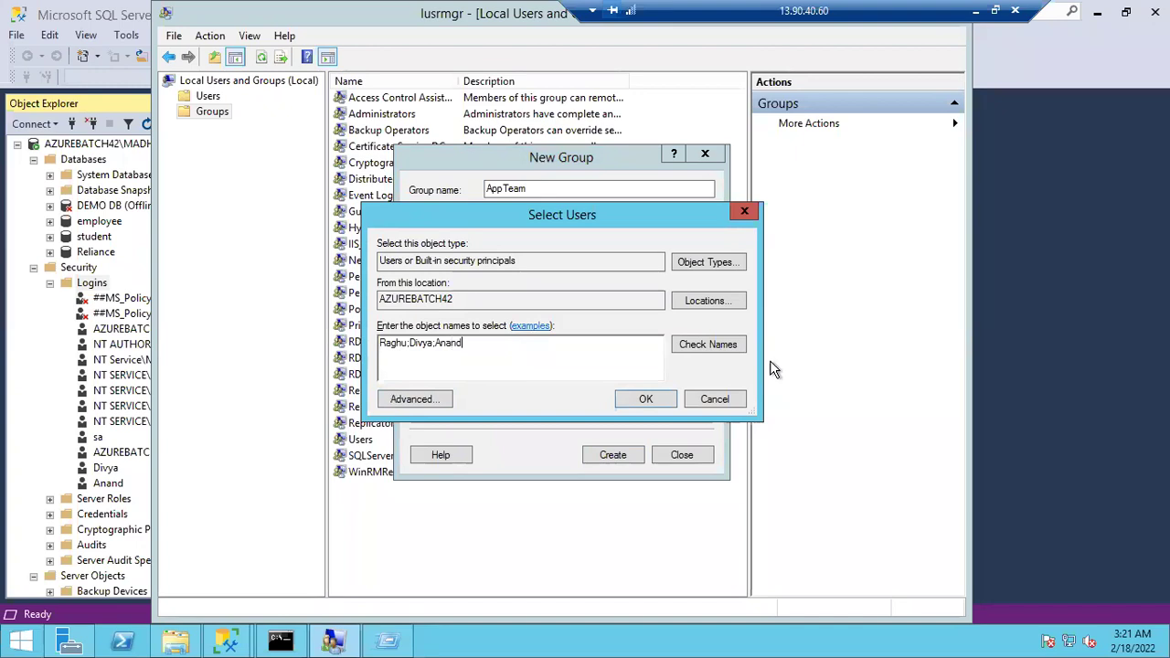
left_click(715, 345)
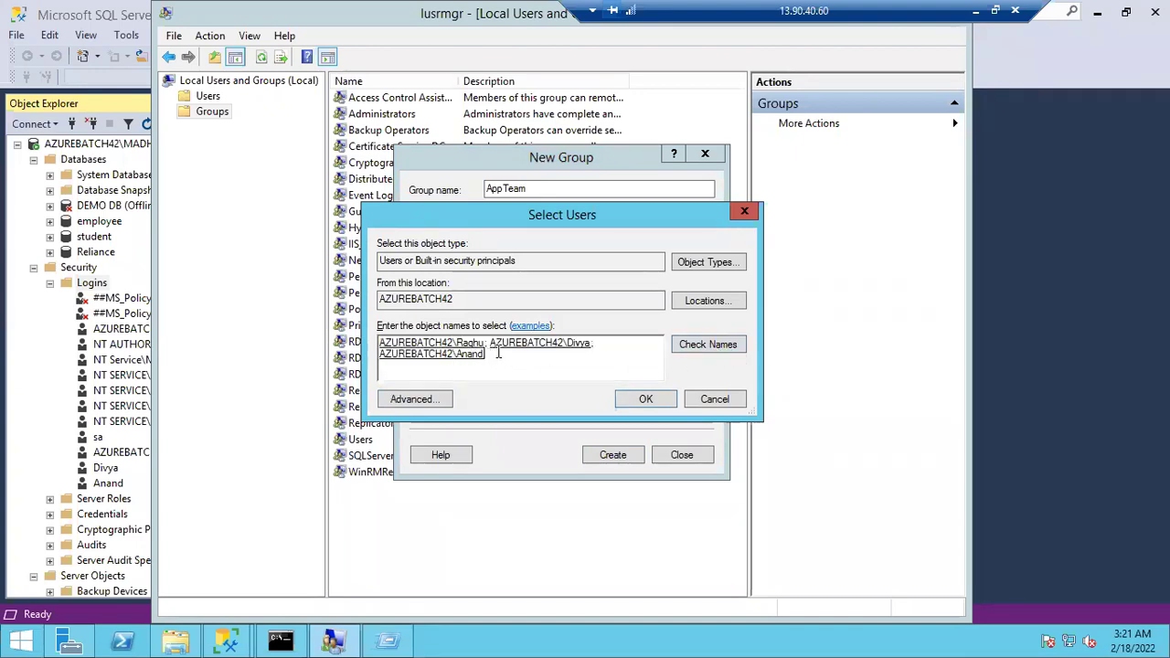
type("shanmu")
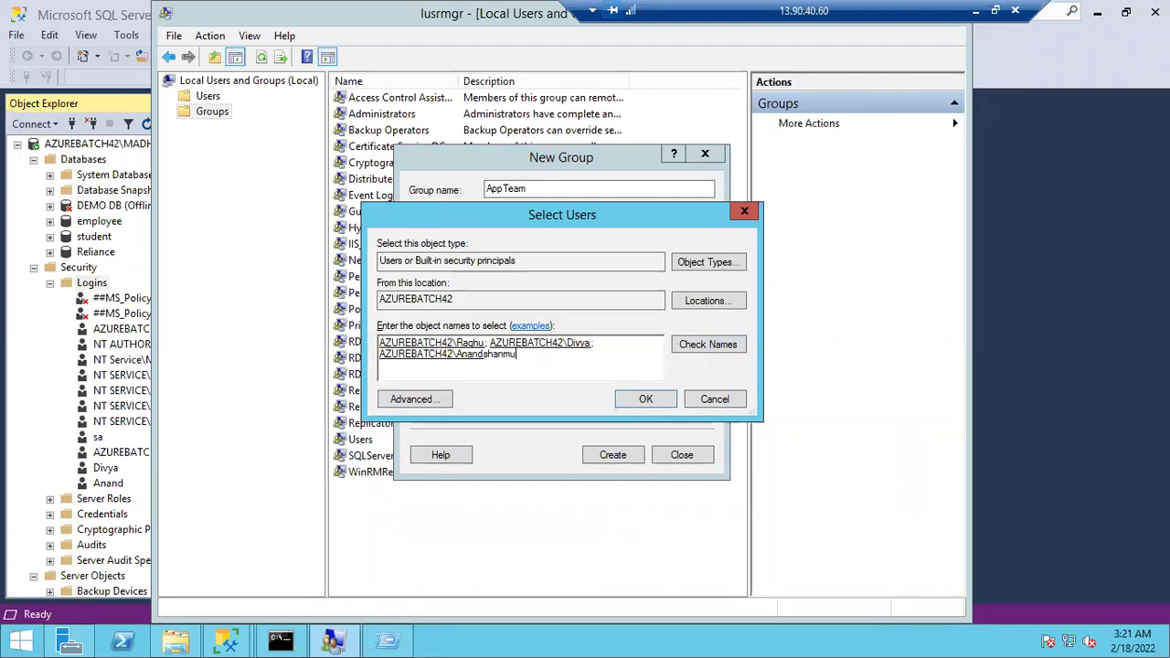
type("kh")
left_click(731, 347)
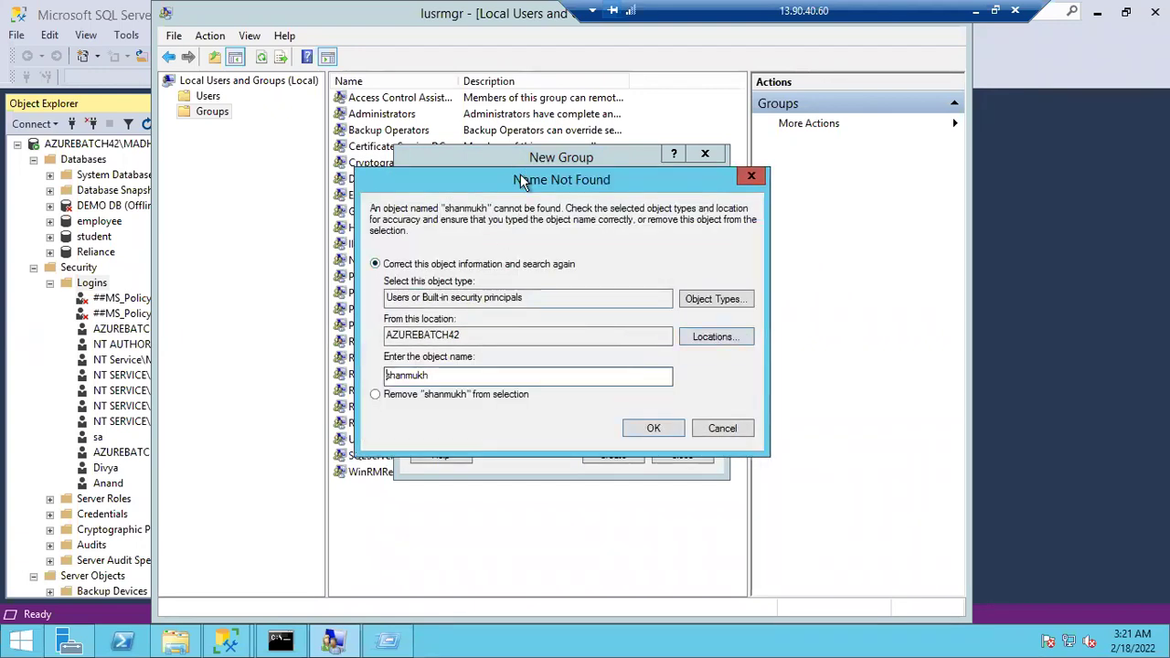
left_click(722, 429)
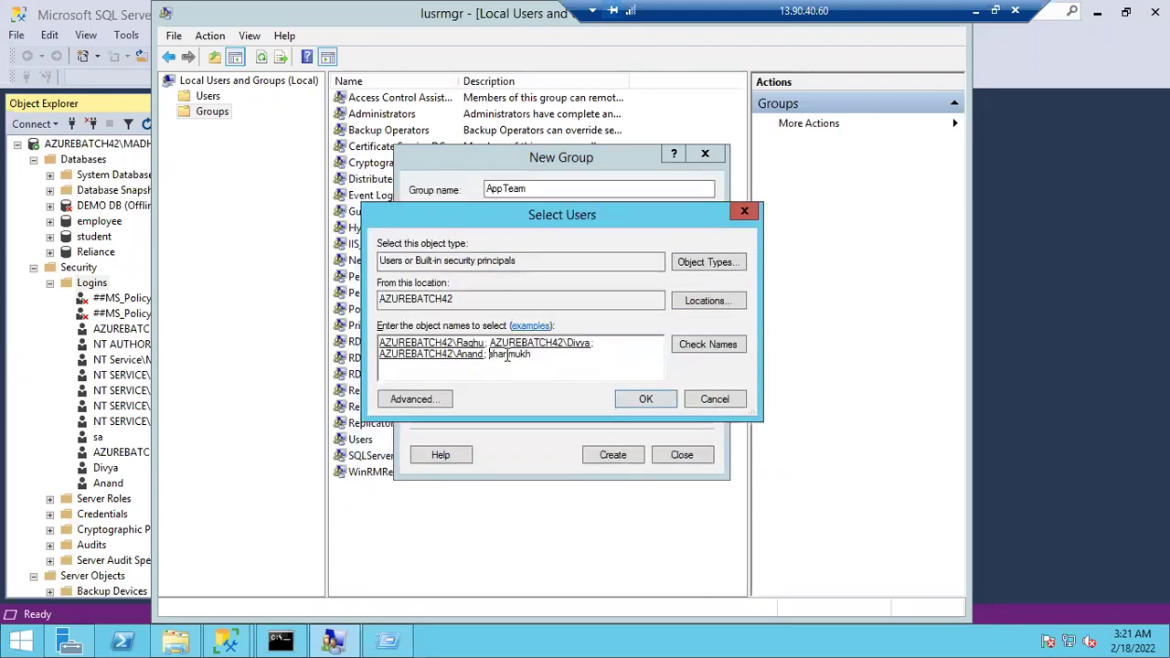
double_click(507, 353)
key("BackSpace")
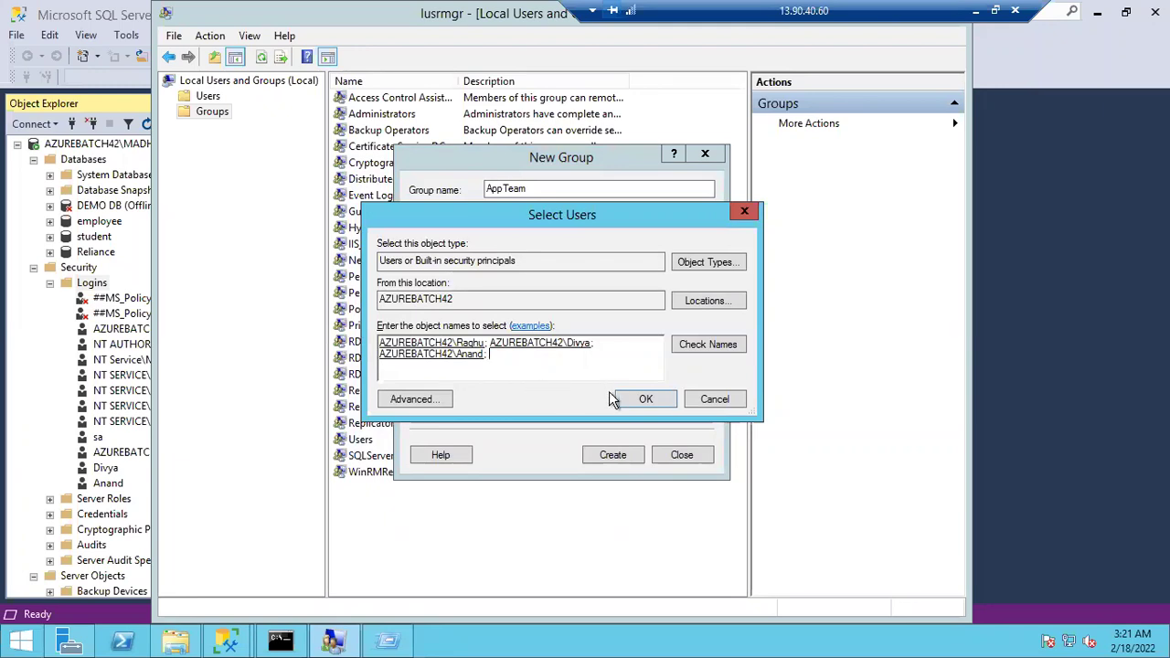
left_click(640, 399)
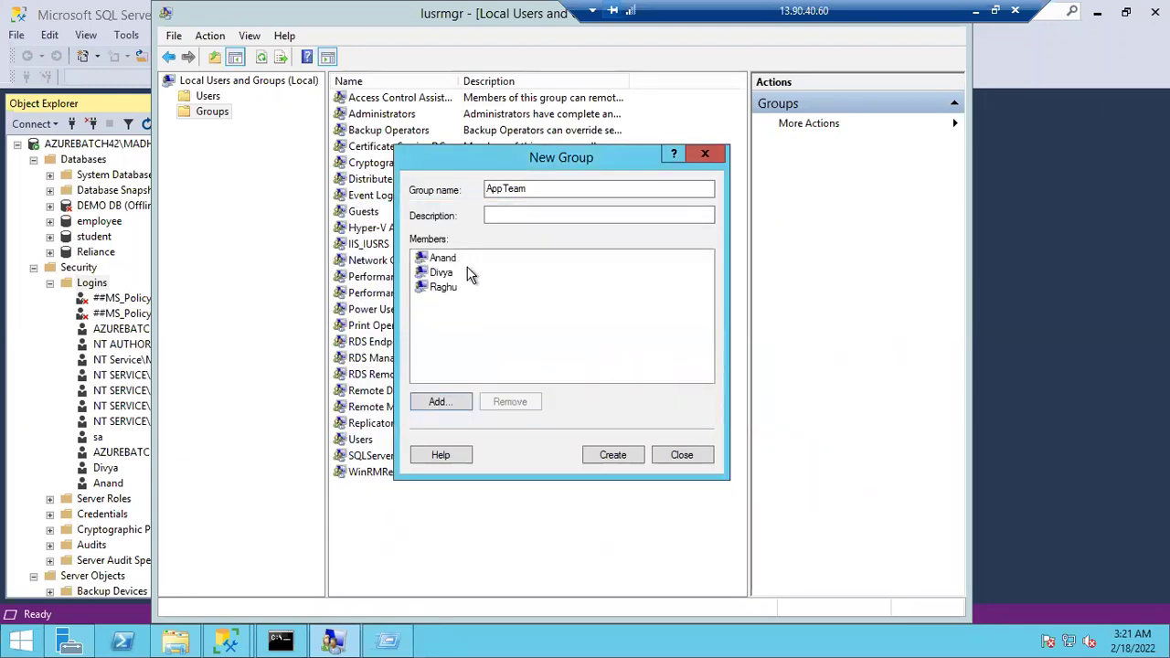
left_click(614, 455)
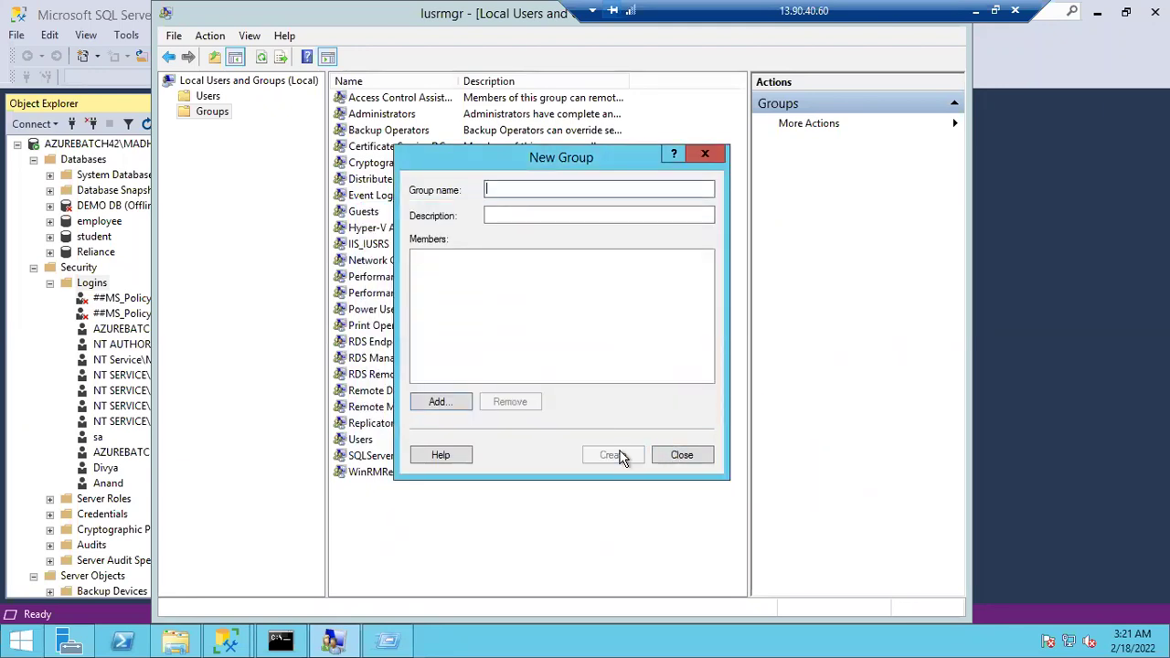
left_click(681, 454)
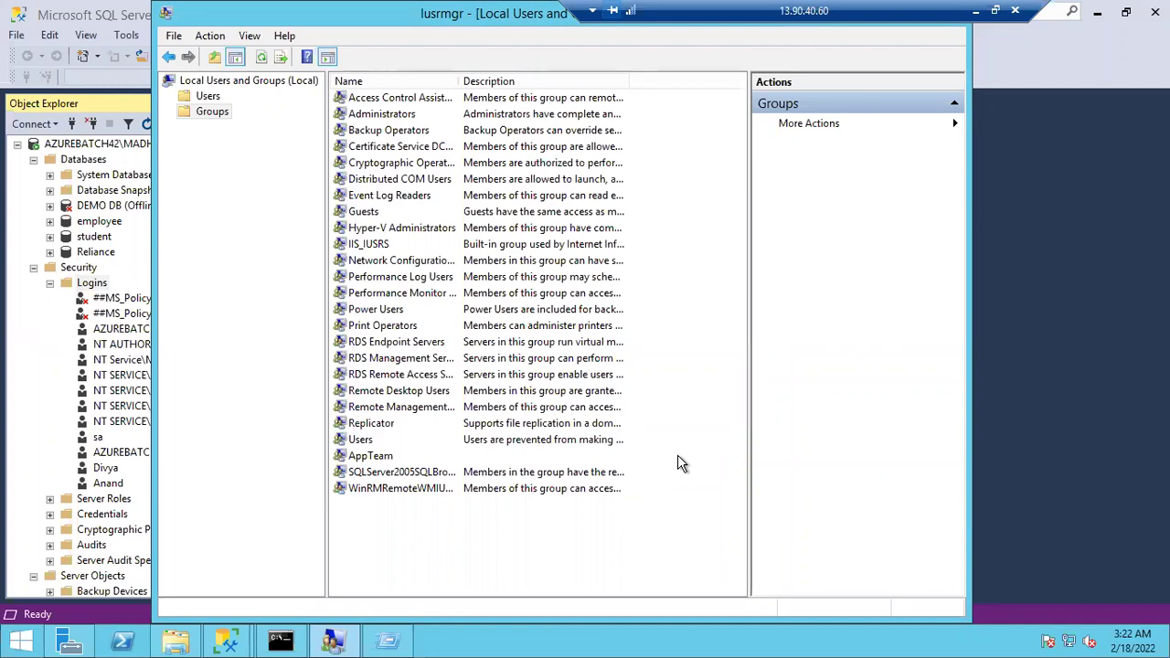
left_click(95, 285)
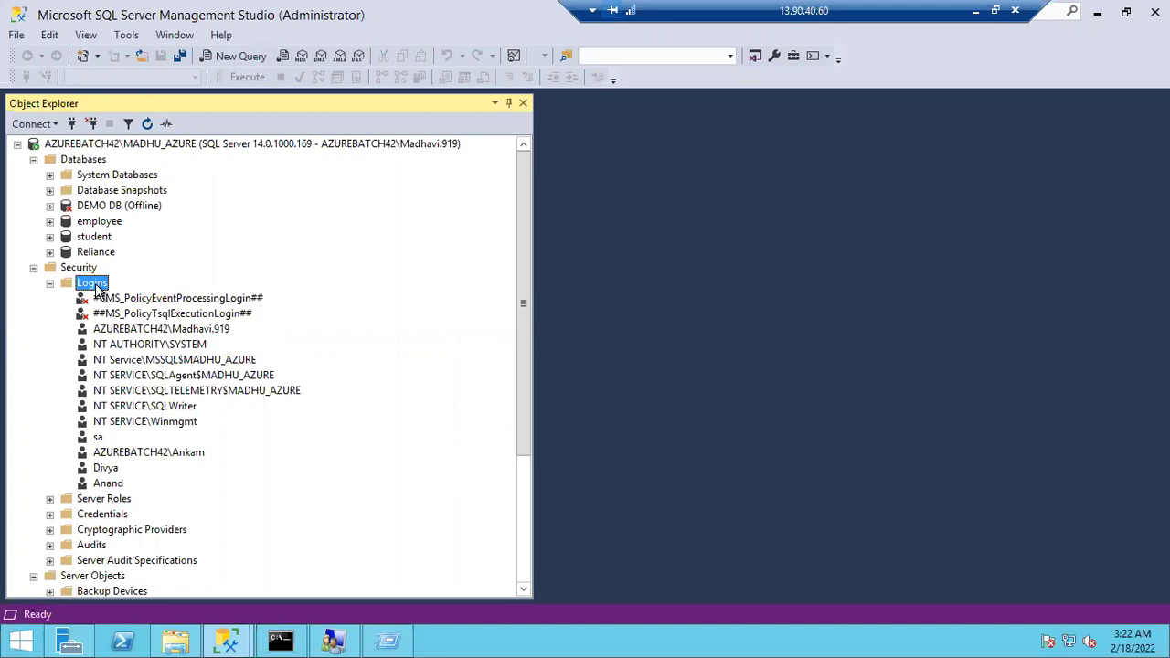
Set the new login name to AZUREBATCH42\AppTeam, enabling Groups in the search object types
right_click(98, 289)
left_click(125, 298)
left_click(834, 105)
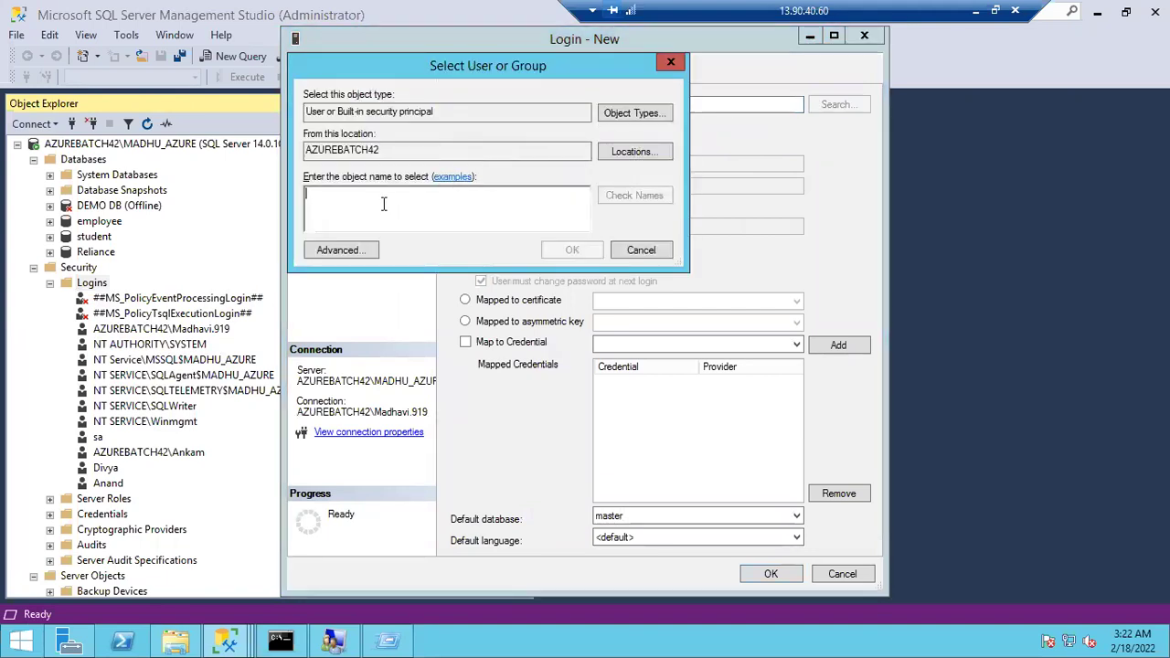
type("Appteam")
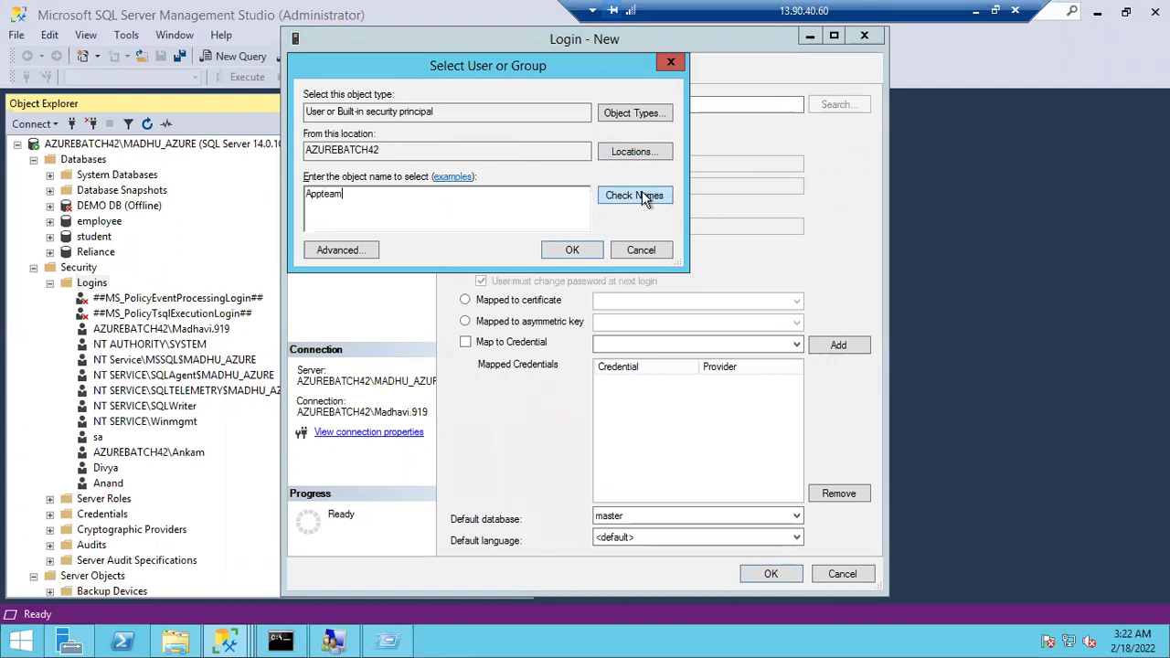
left_click(643, 196)
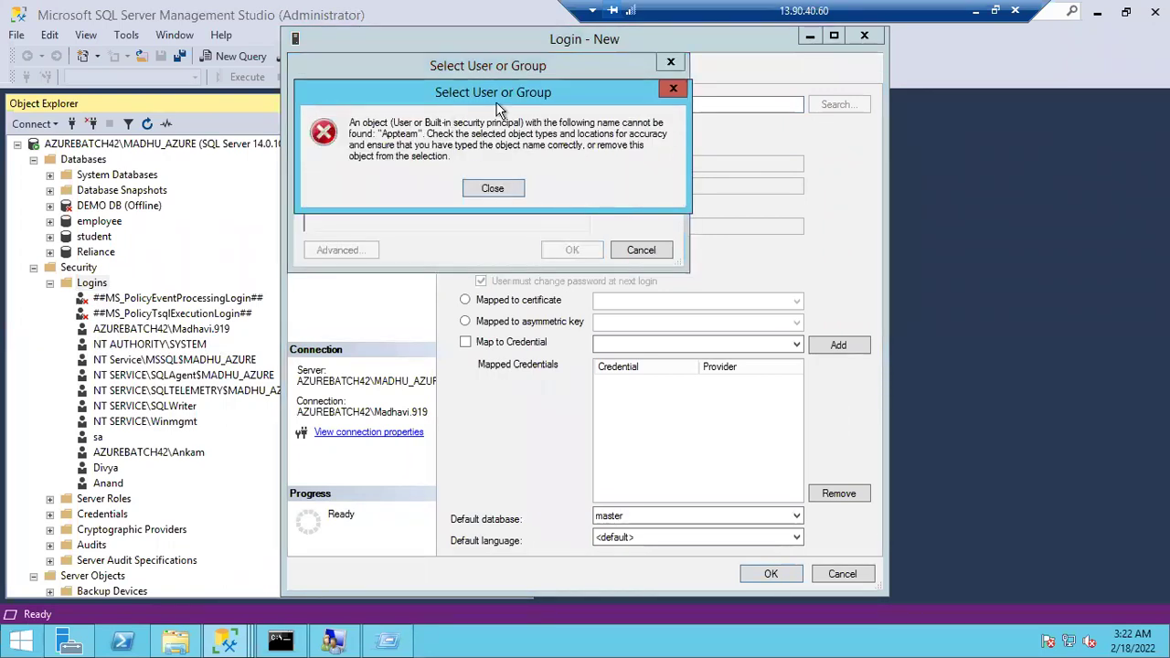
left_click(505, 189)
left_click(624, 113)
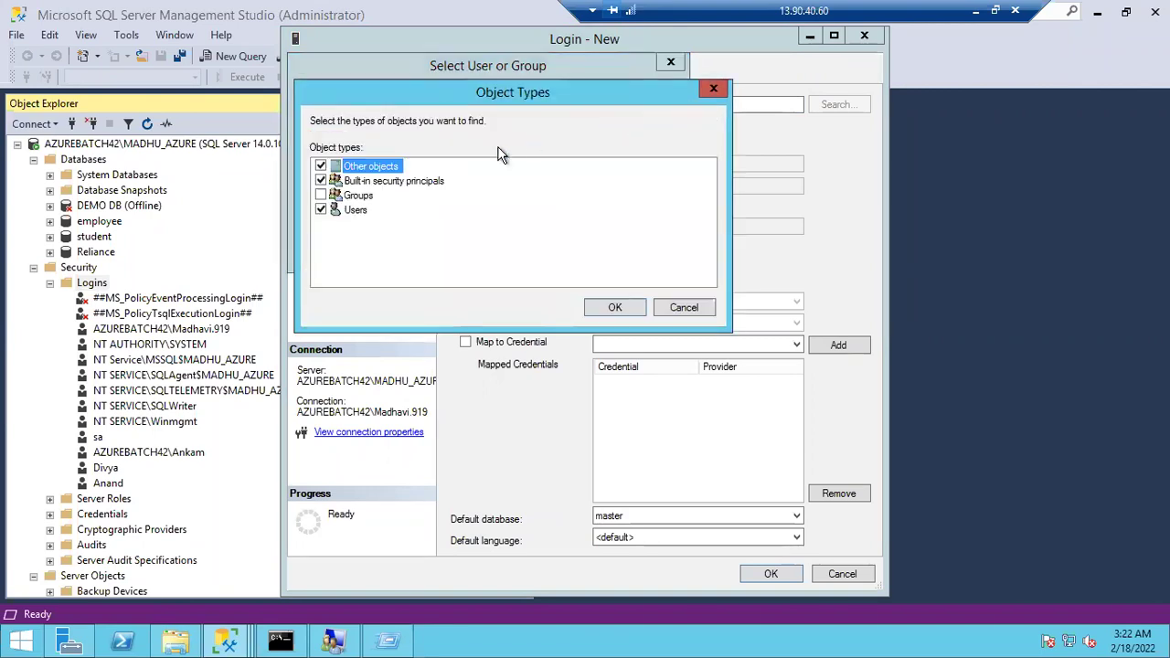
left_click(321, 196)
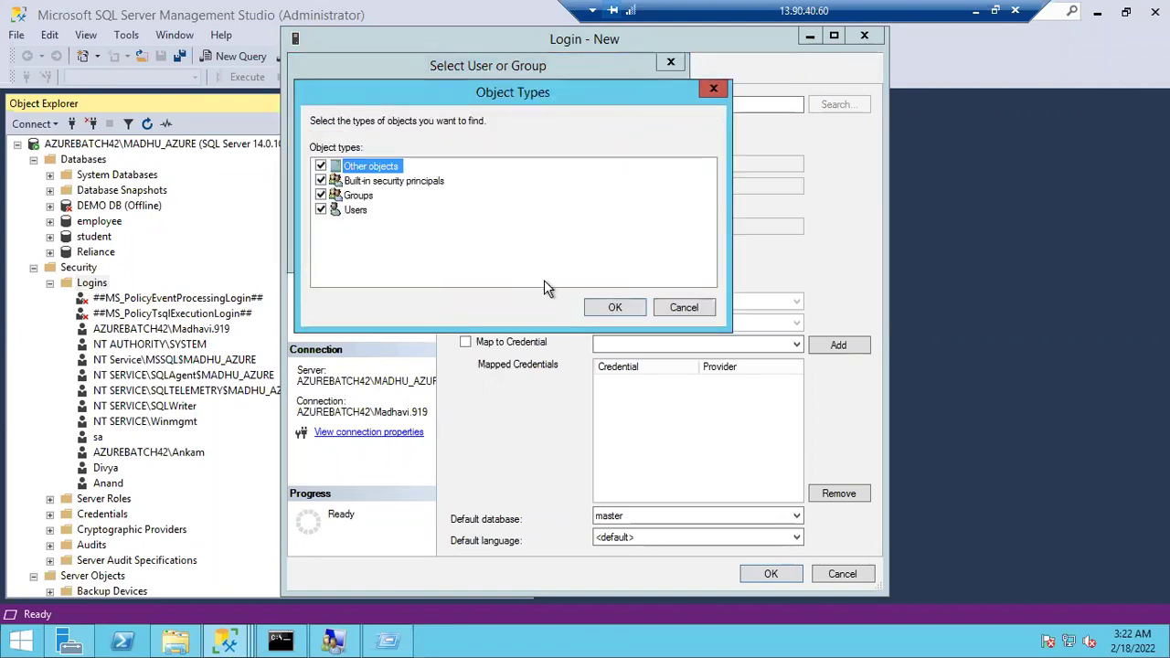
left_click(597, 307)
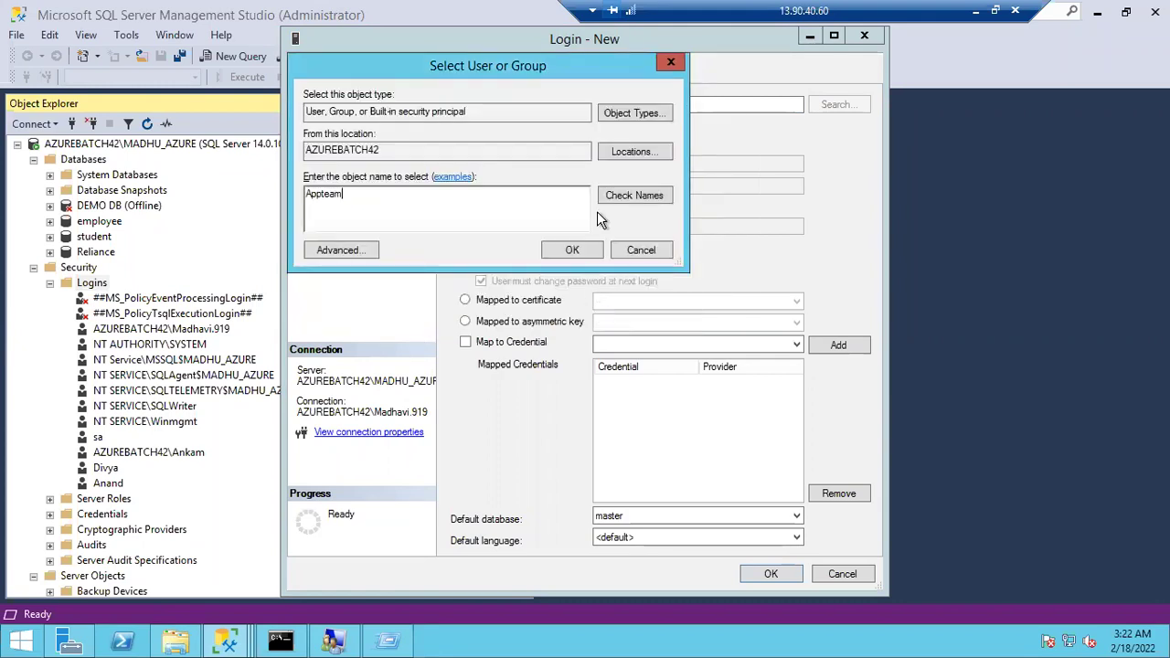
left_click(622, 197)
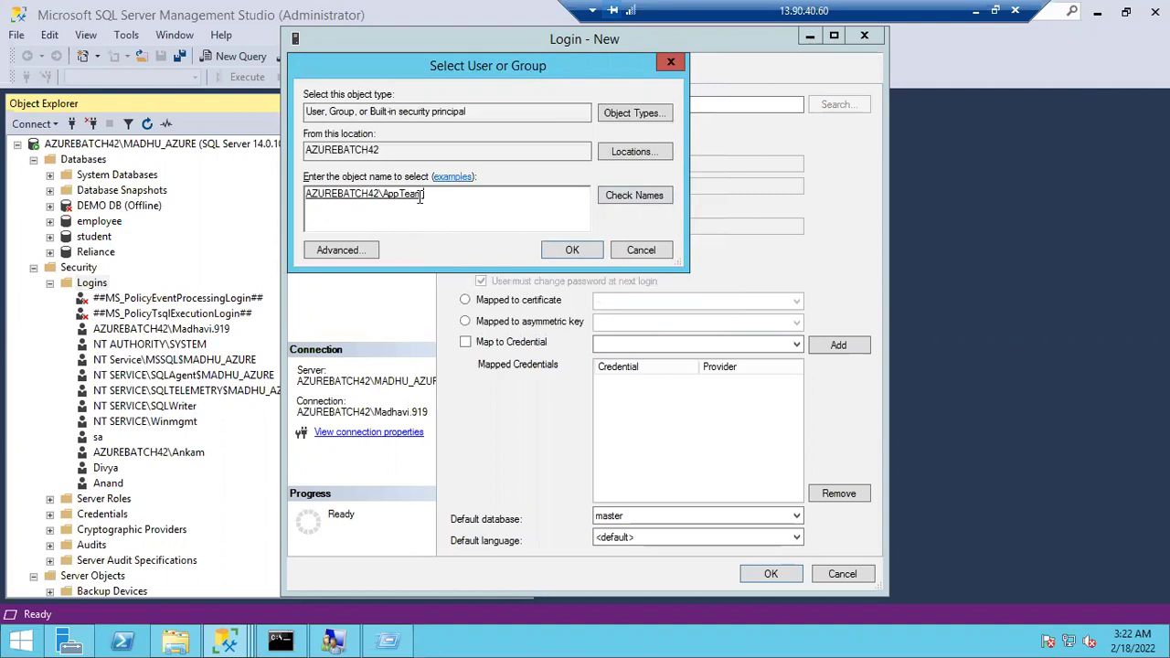
left_click(573, 252)
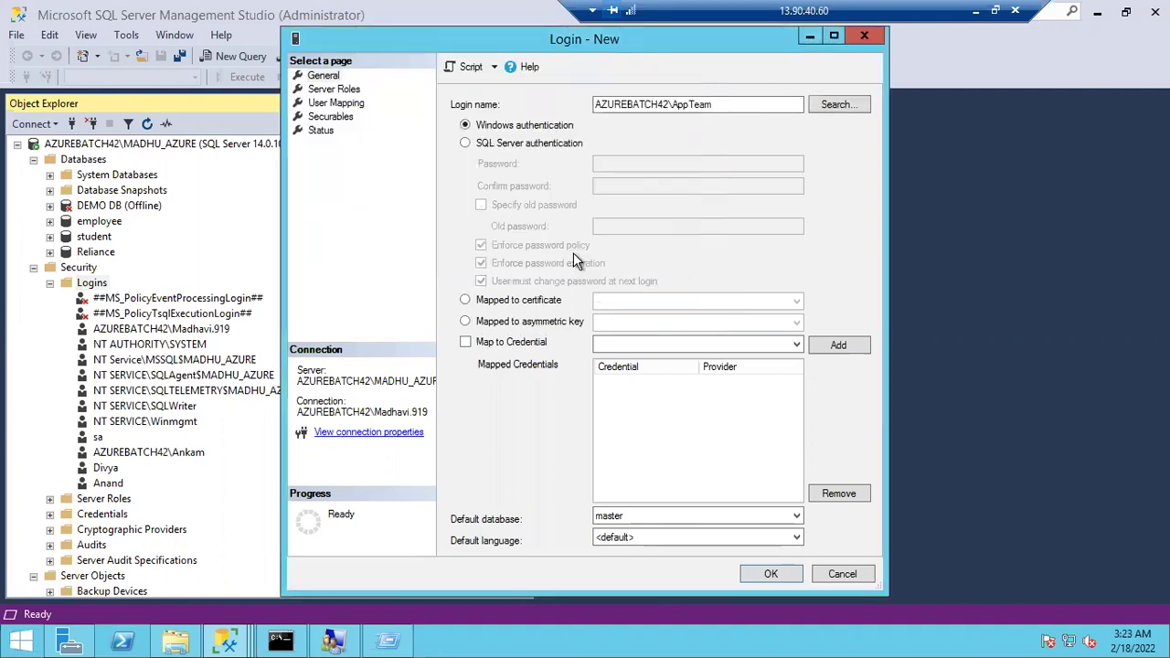
Toggle the sysadmin role, map the login to the employee database, and create it
left_click(337, 103)
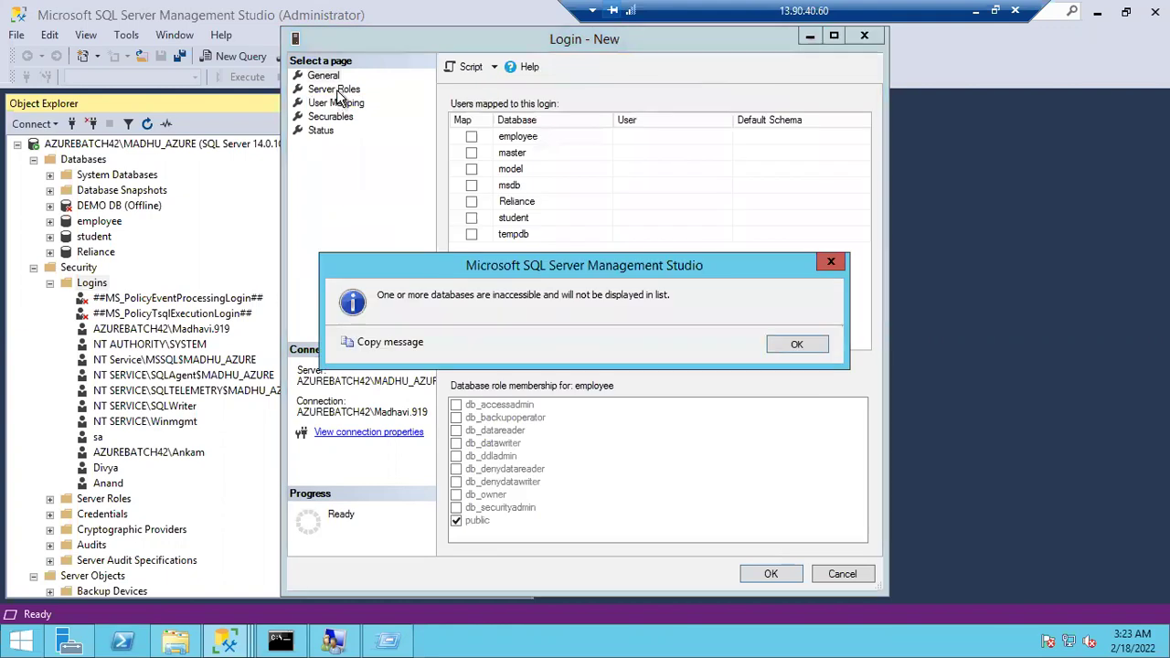
left_click(779, 342)
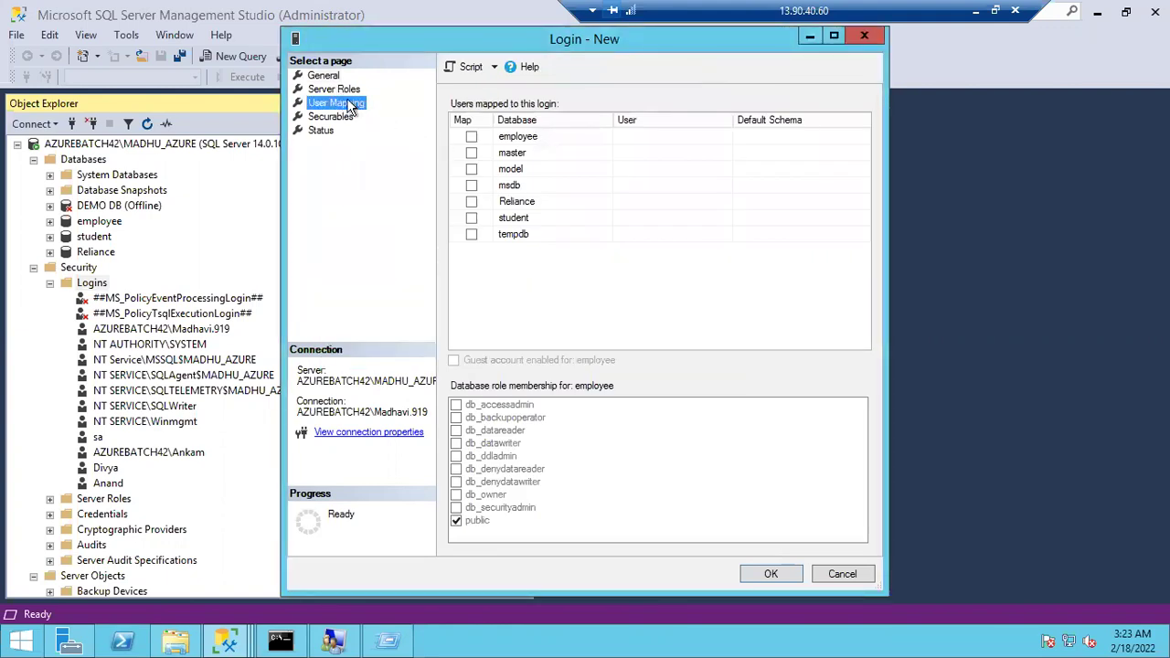
left_click(338, 89)
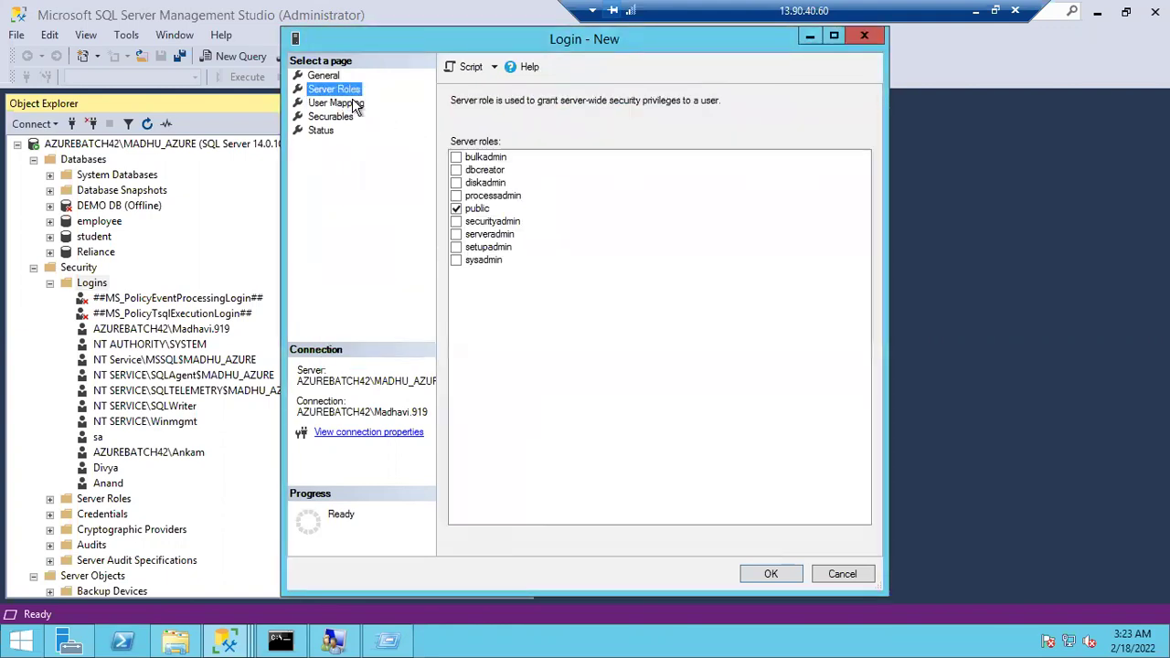
left_click(457, 260)
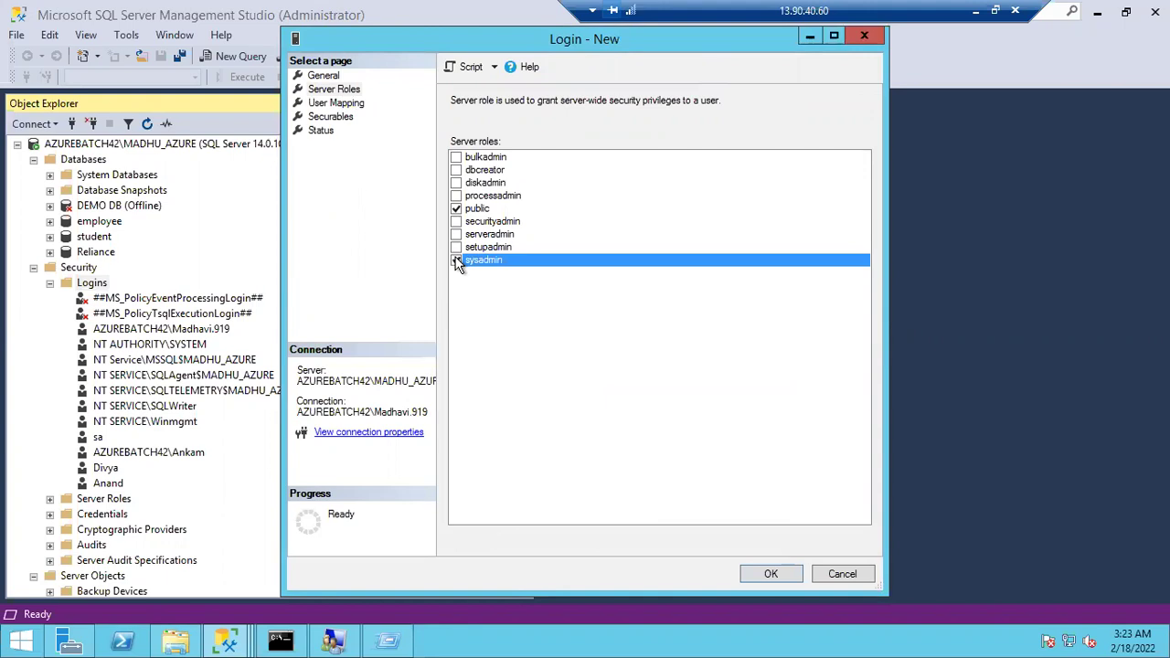
left_click(333, 104)
left_click(472, 136)
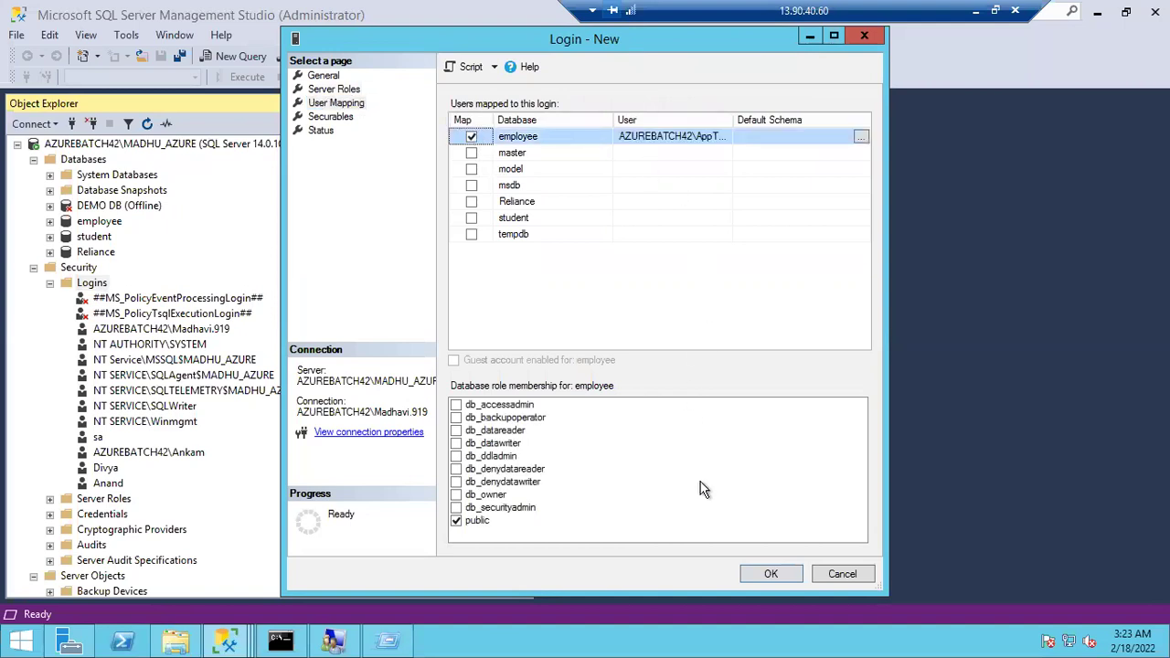
left_click(766, 578)
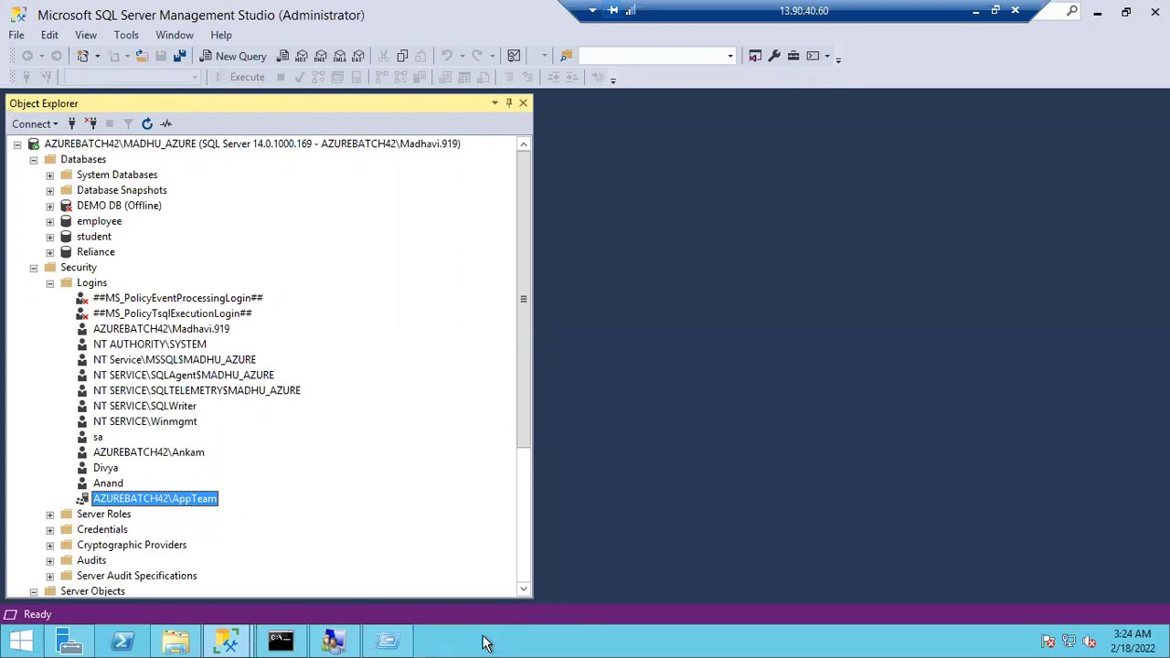
Launch Magnifier from a Start search for 'mag', then switch magnification off
key("super")
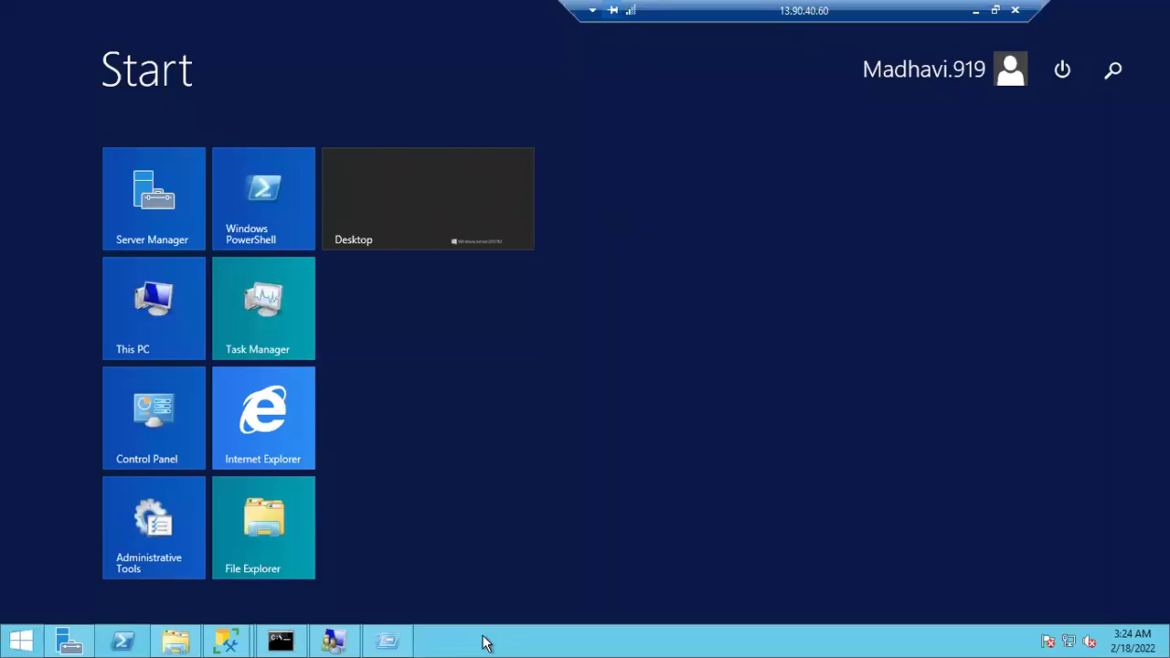
type("magnifier")
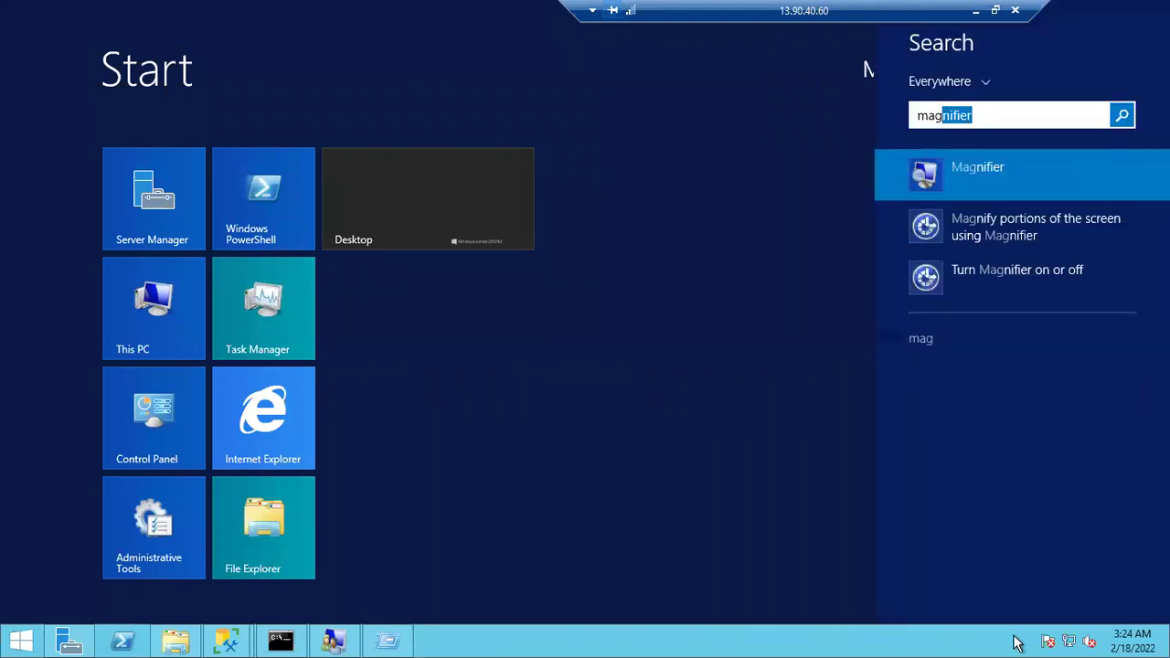
mouse_move(1163, 651)
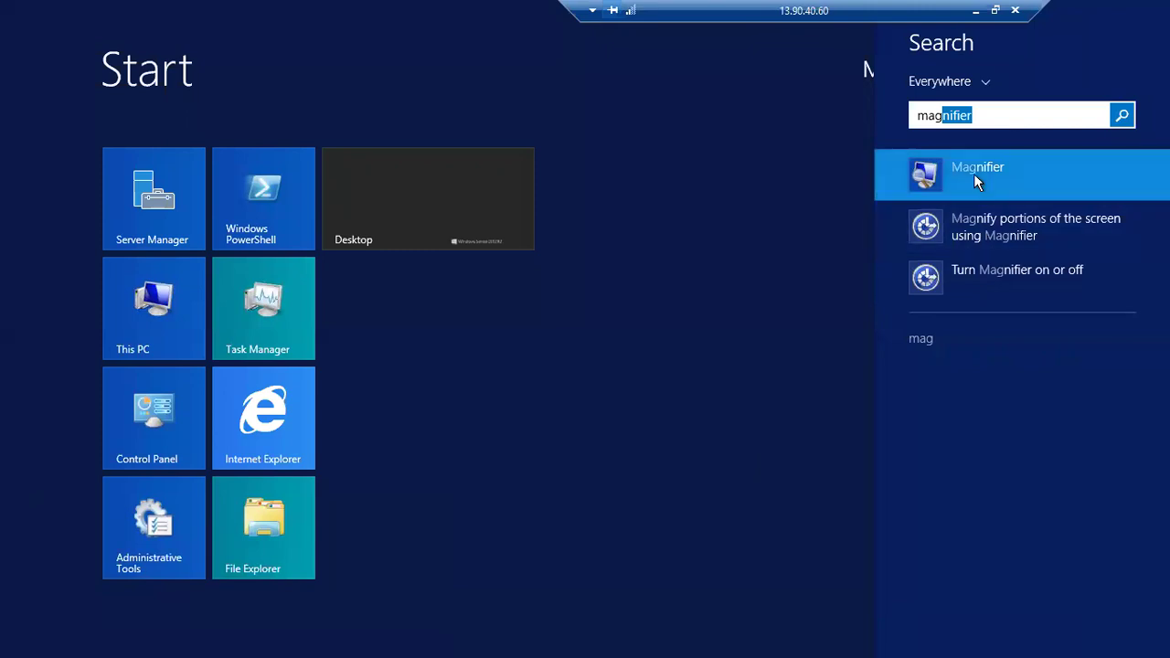
left_click(978, 177)
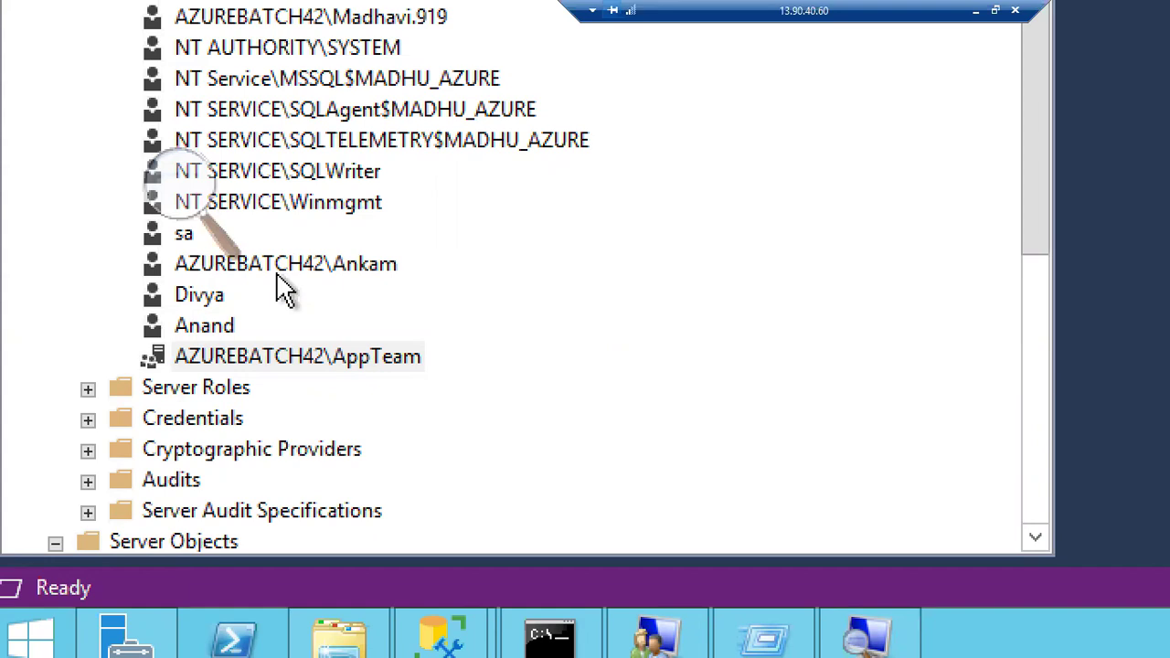
left_click(164, 176)
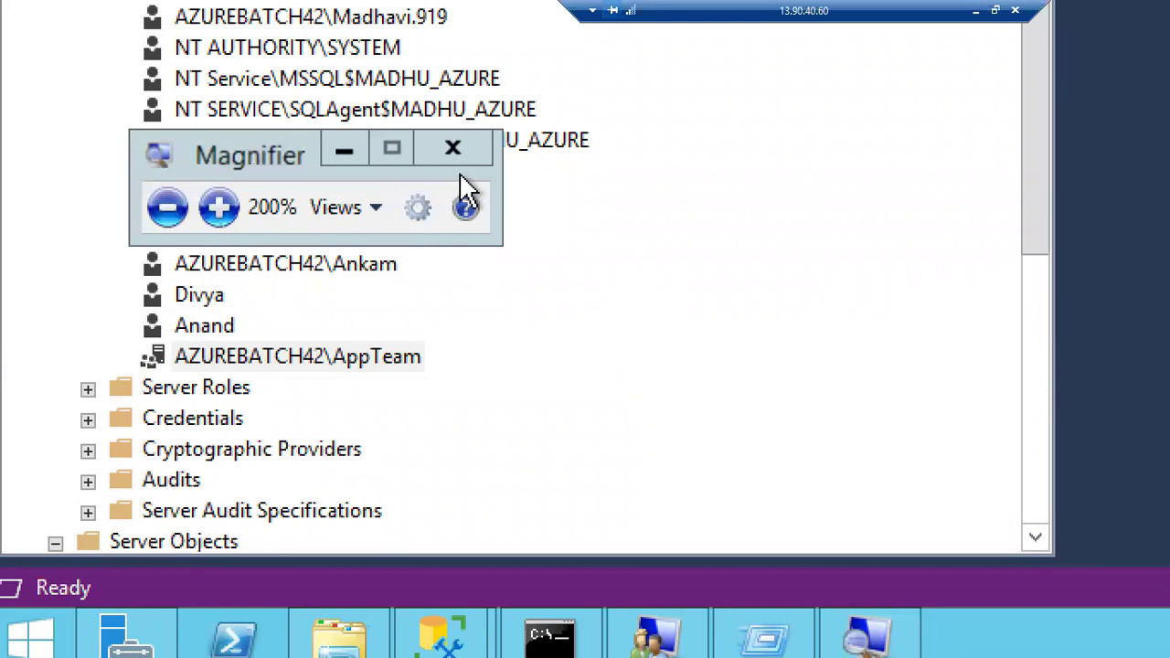
left_click(477, 154)
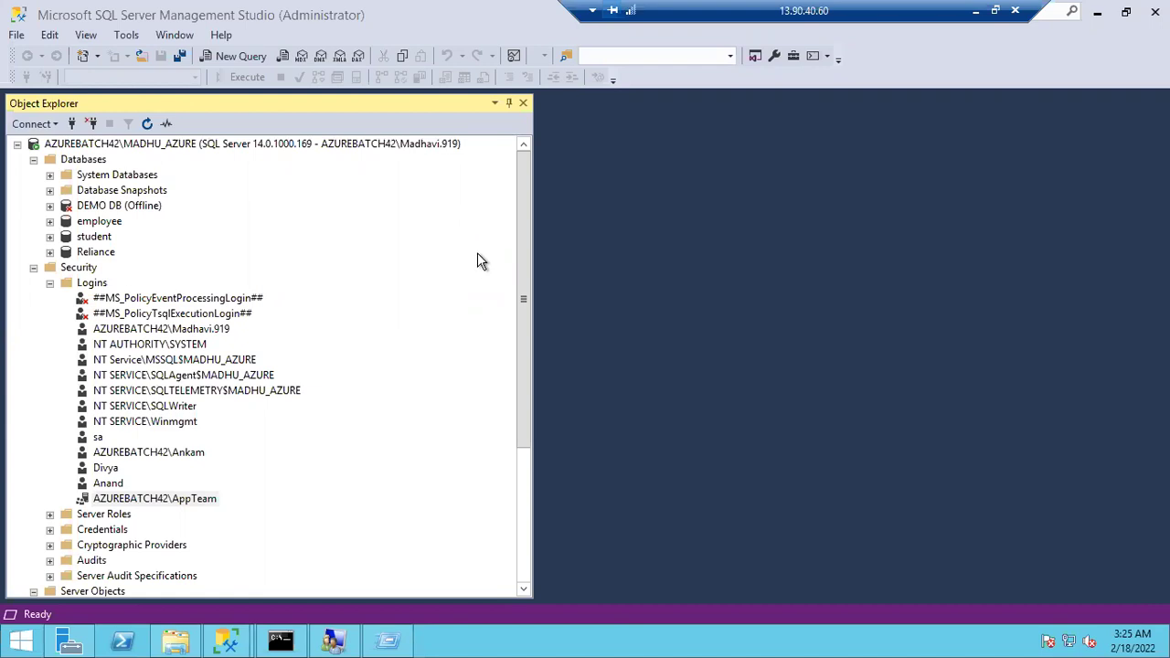
Open a blank query editor for the server and select the AppTeam login
left_click(357, 153)
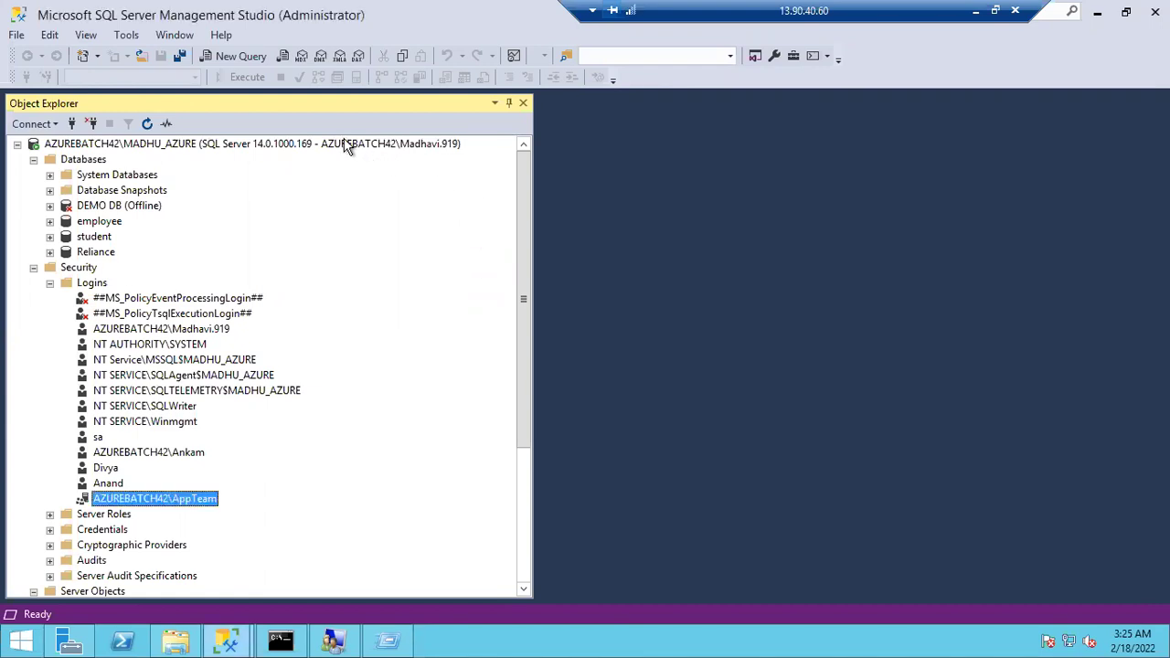
left_click(340, 144)
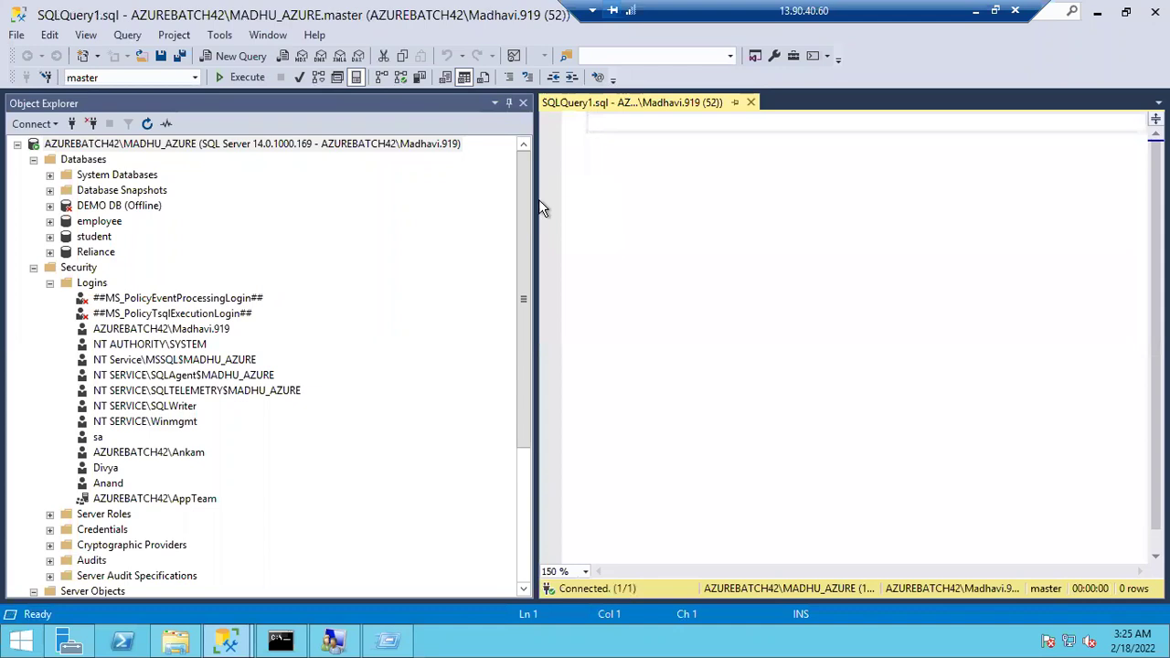
left_click_drag(535, 203, 417, 203)
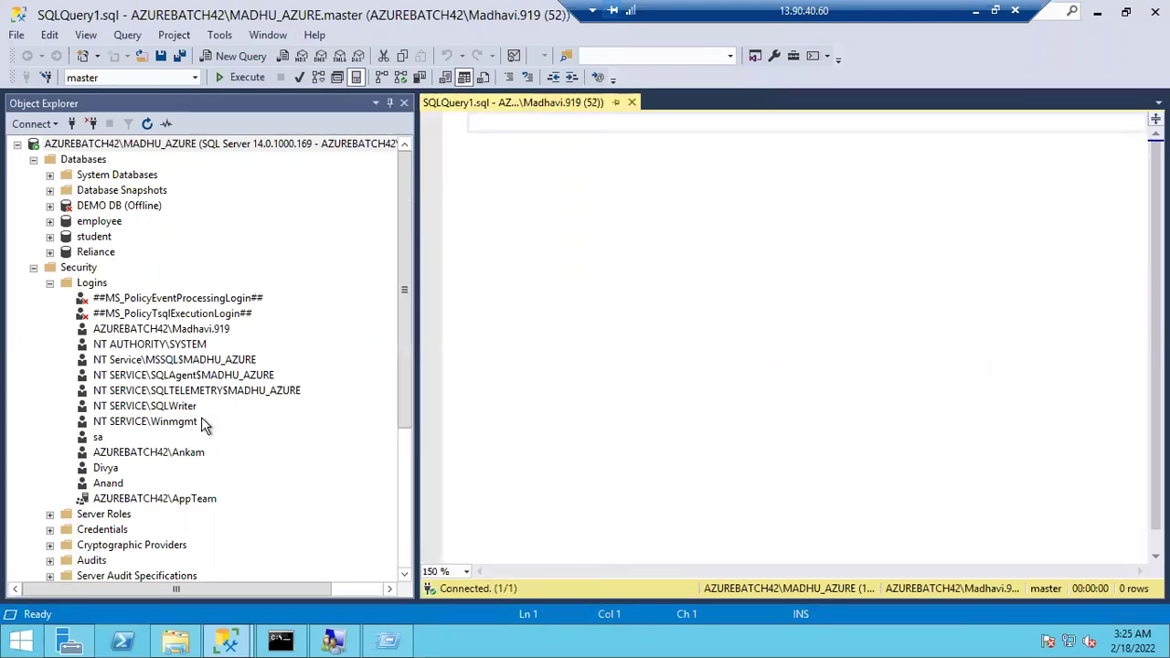
left_click(162, 499)
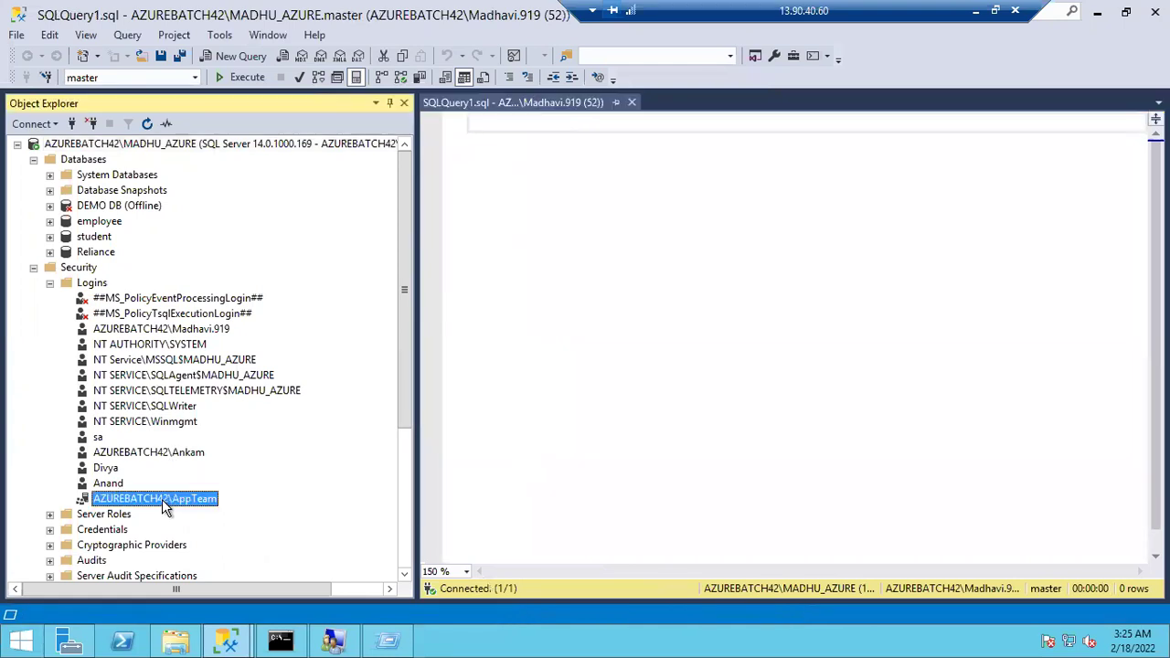
left_click(506, 172)
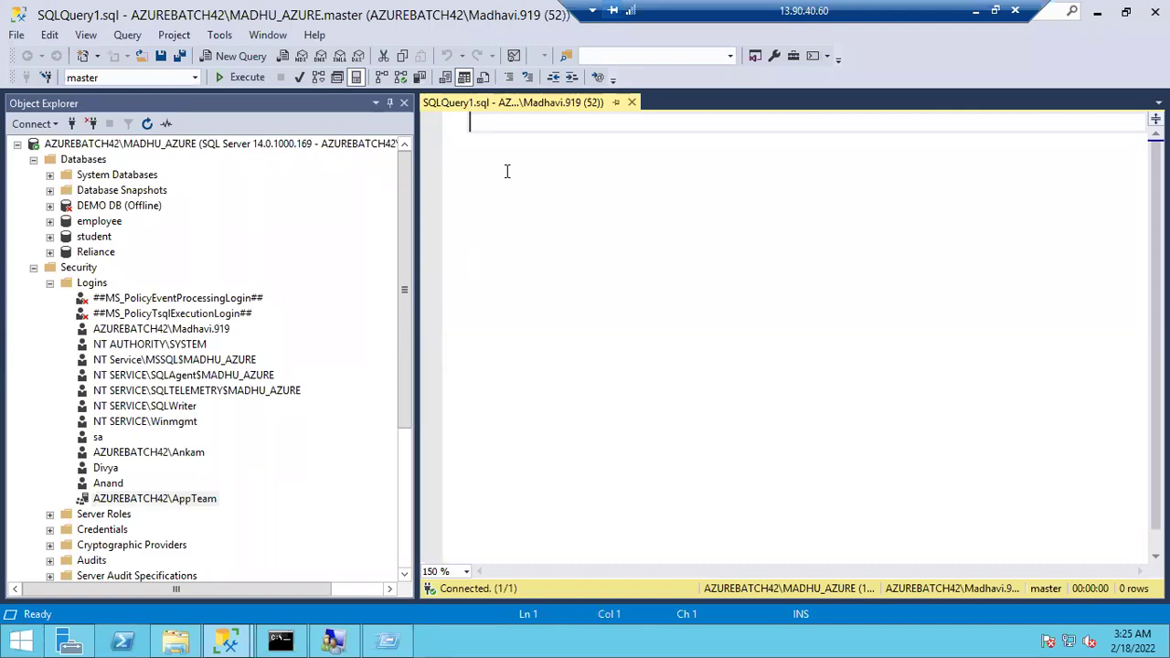
Write and run xp_logininfo 'AZUREBATCH42\AppTeam', members using the dragged-in login name
type("xp_")
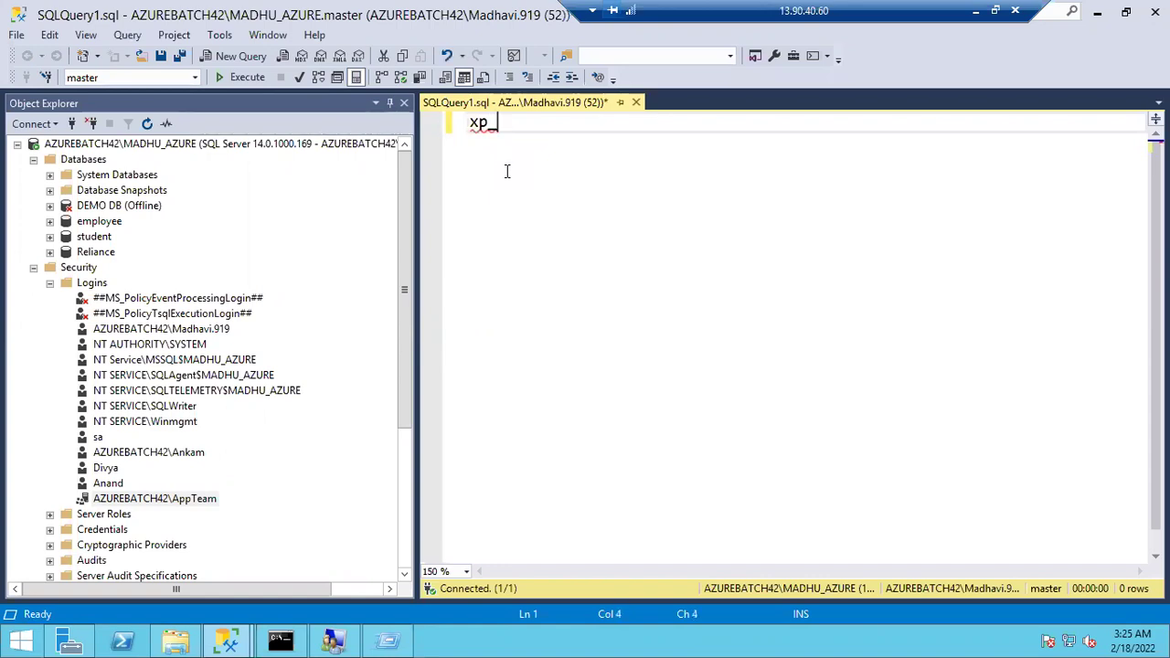
type("logi")
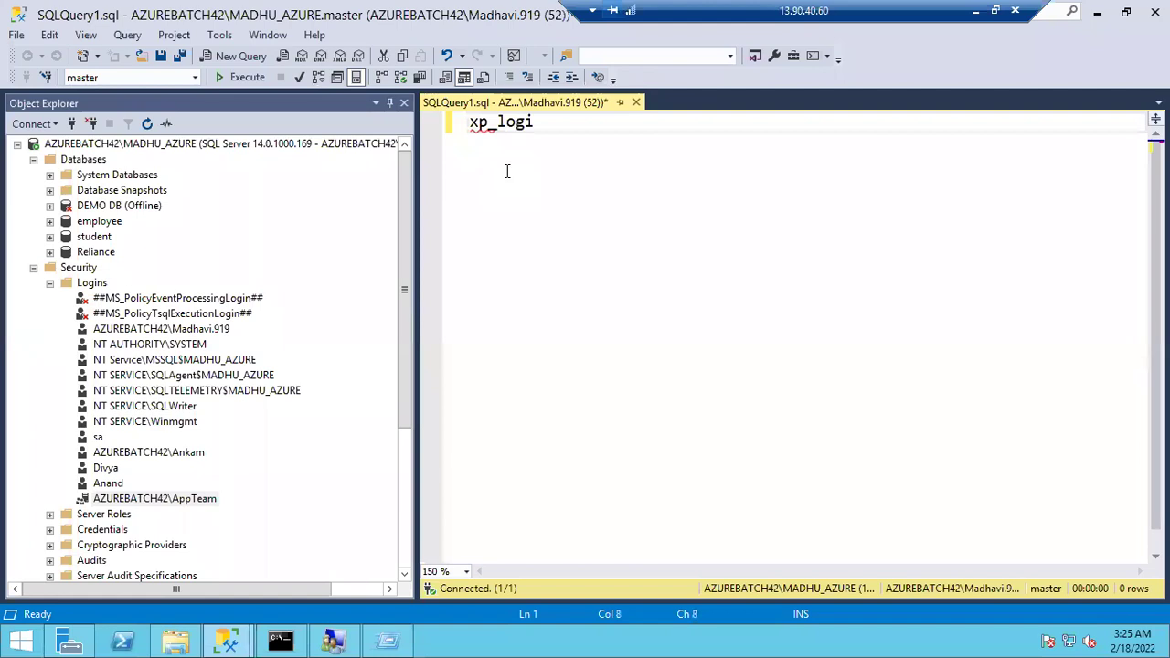
type("ninfo '")
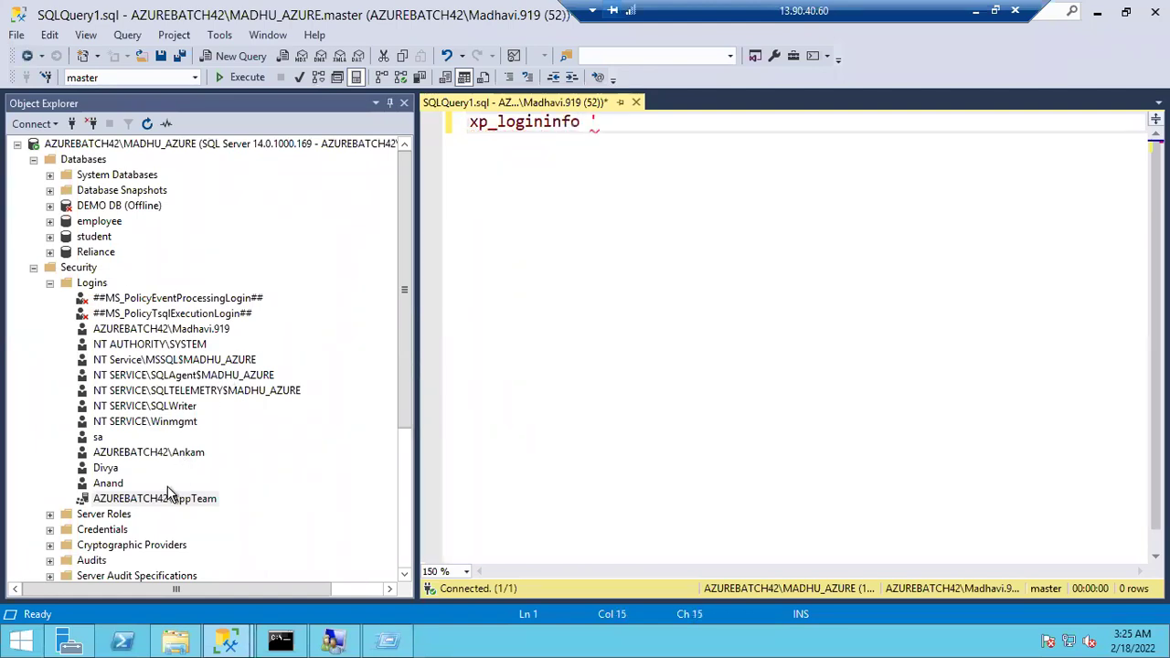
left_click_drag(165, 498, 613, 146)
left_click(604, 124)
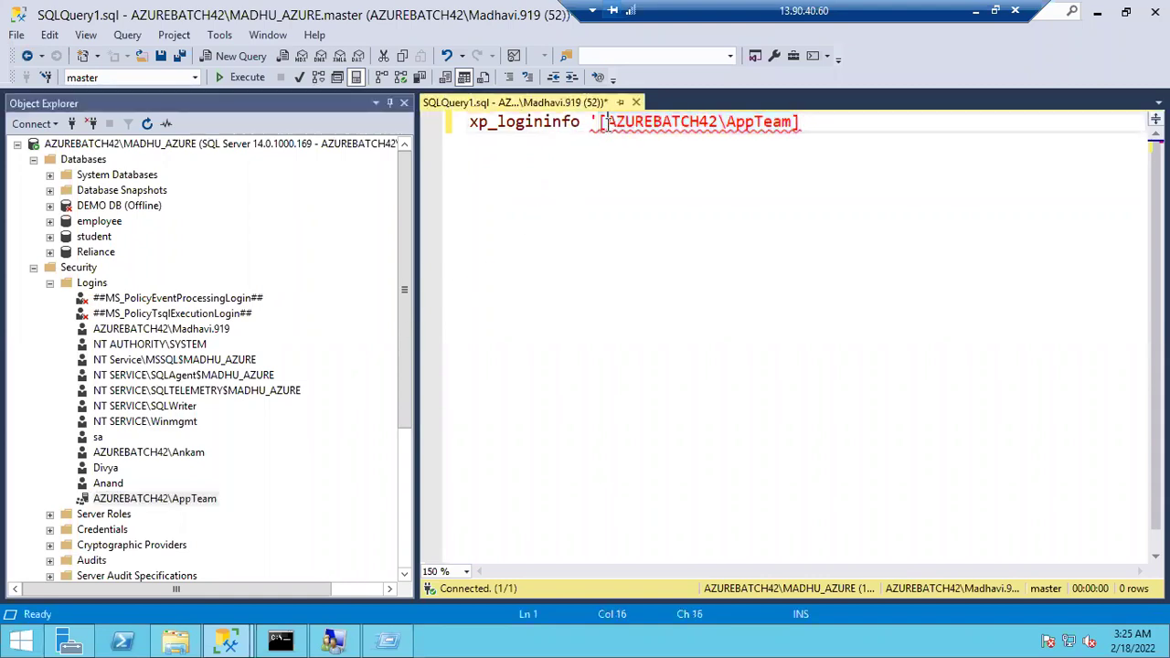
key("Delete")
left_click(802, 121)
key("BackSpace")
type("'")
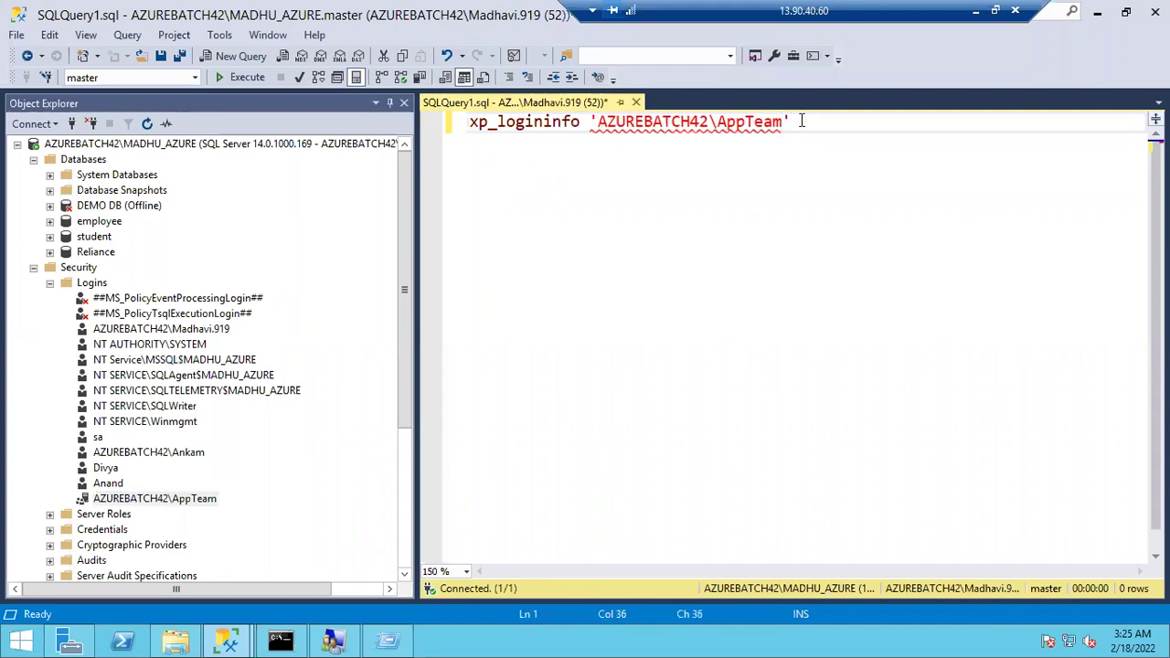
type(", members")
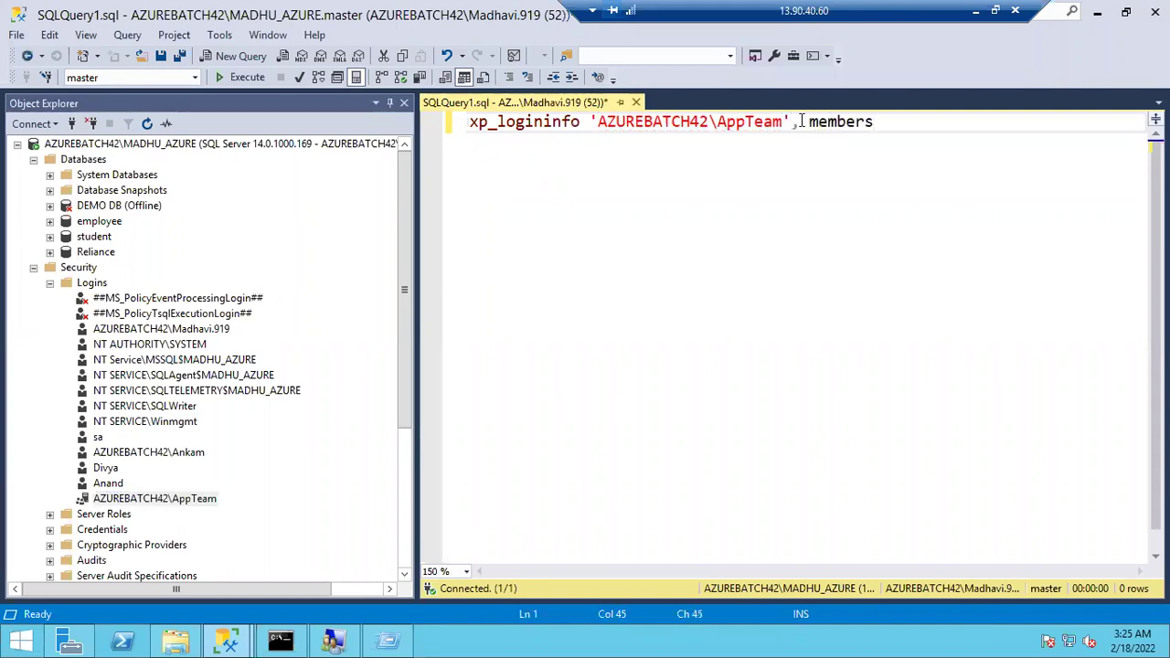
key("F5")
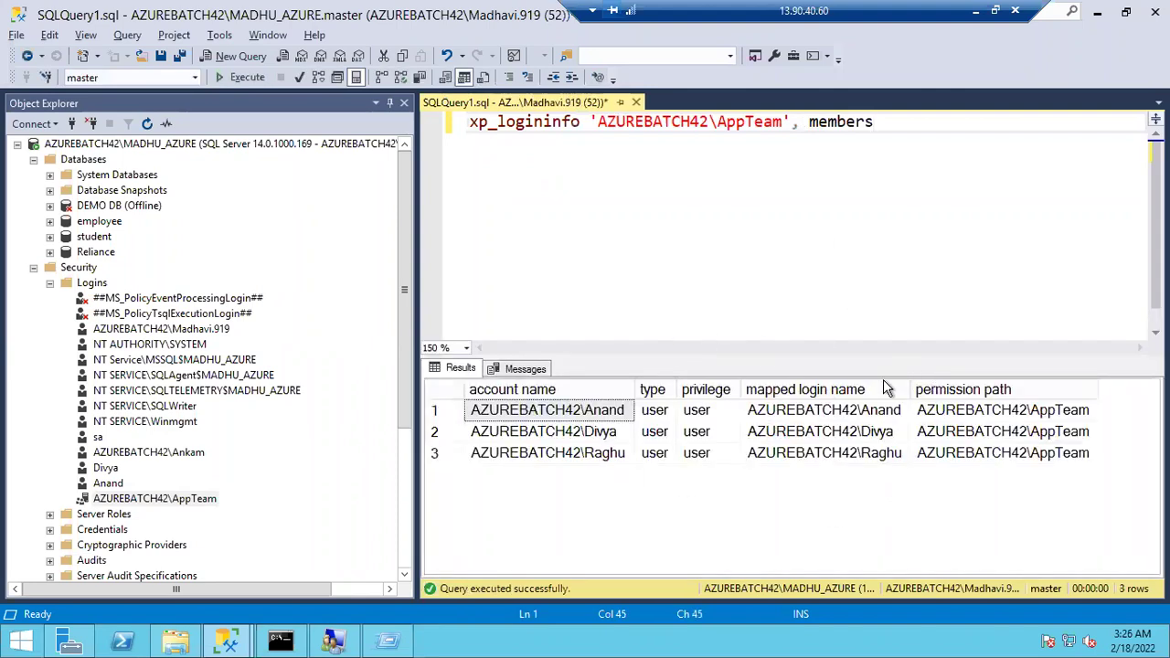
Review the Anand, Divya and Raghu member rows in the results grid
left_click(874, 417)
left_click(875, 430)
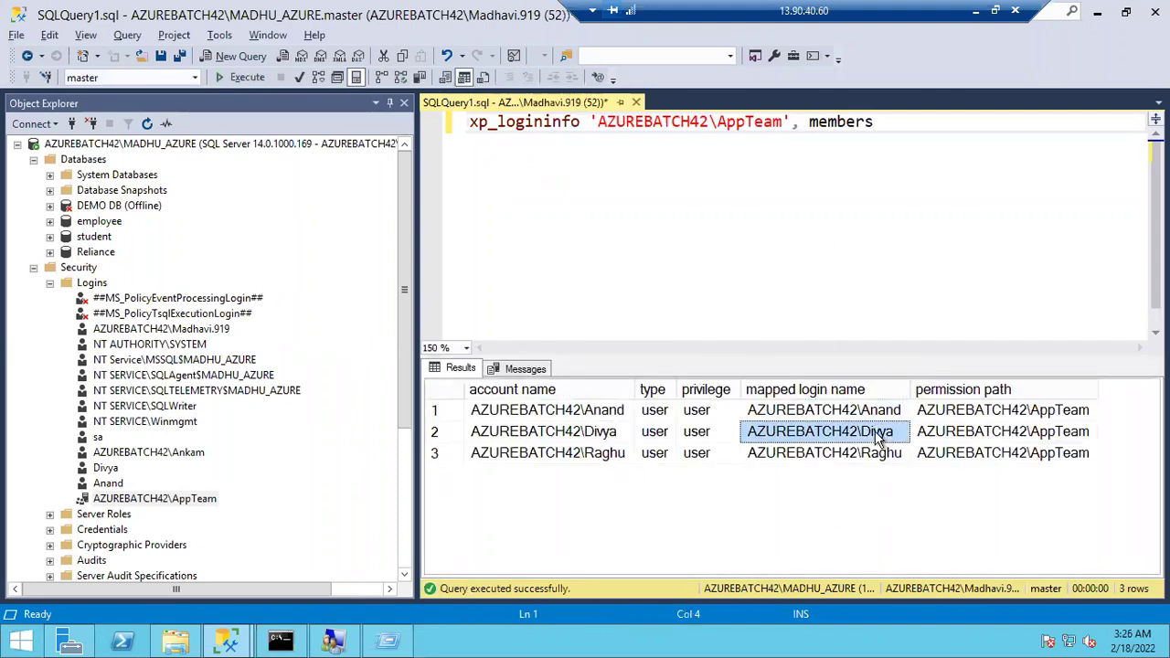
left_click(870, 419)
left_click(868, 460)
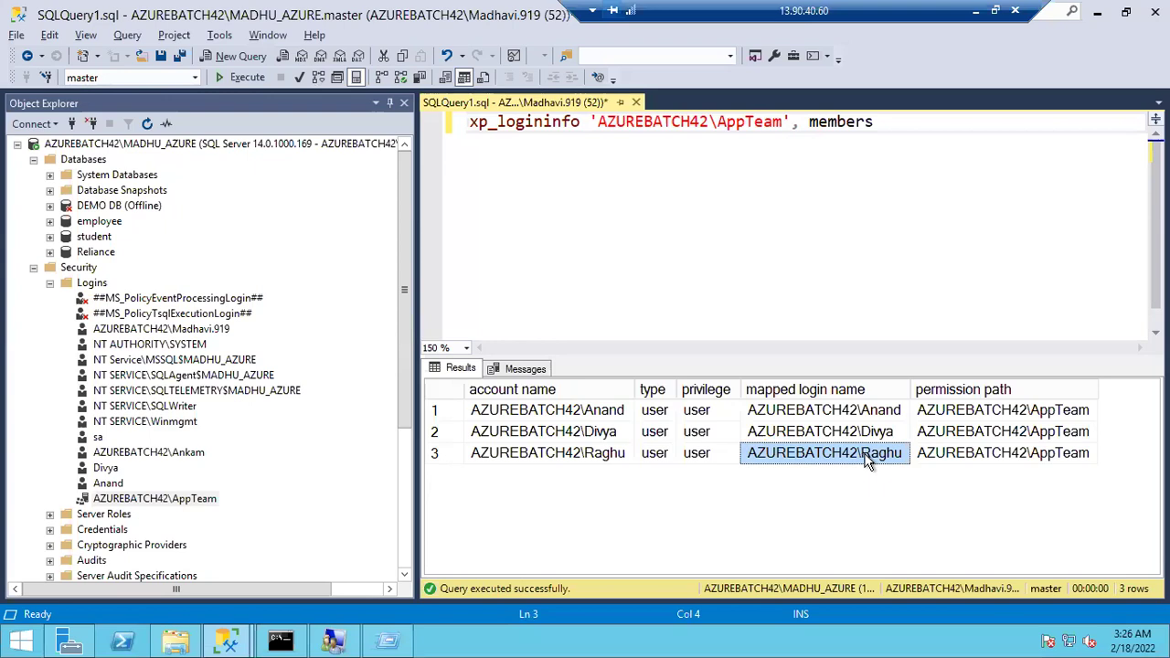
left_click(585, 414)
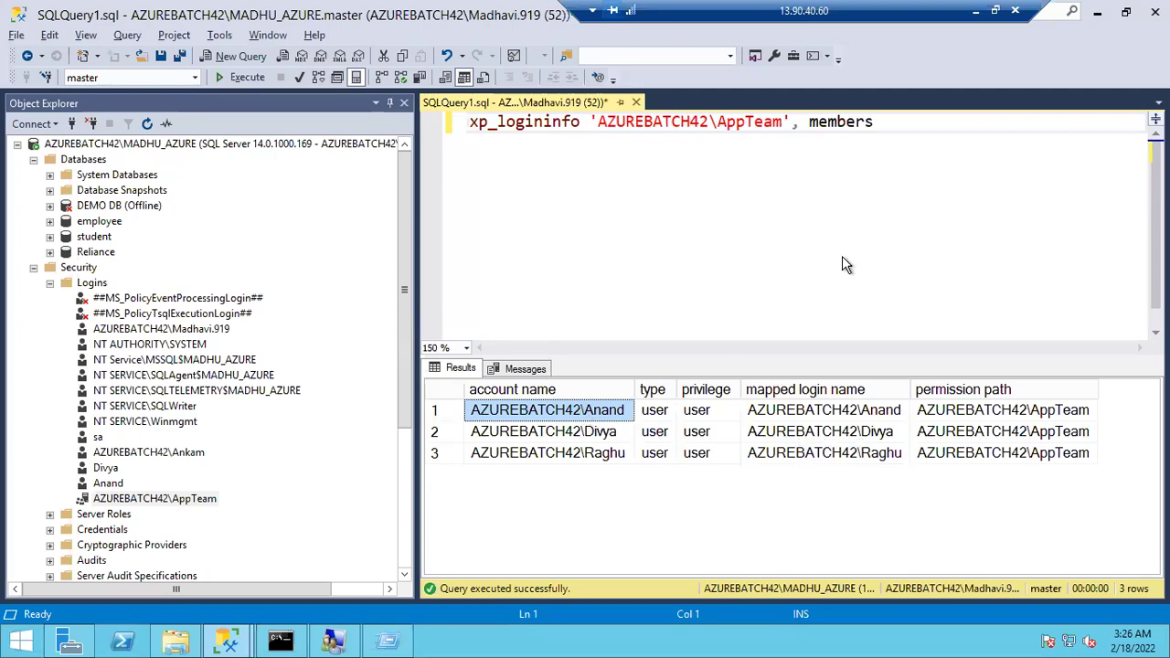
Highlight the xp_logininfo query, select the AppTeam login, then switch to Local Users and Groups
left_click_drag(875, 122, 636, 122)
left_click_drag(497, 141, 497, 137)
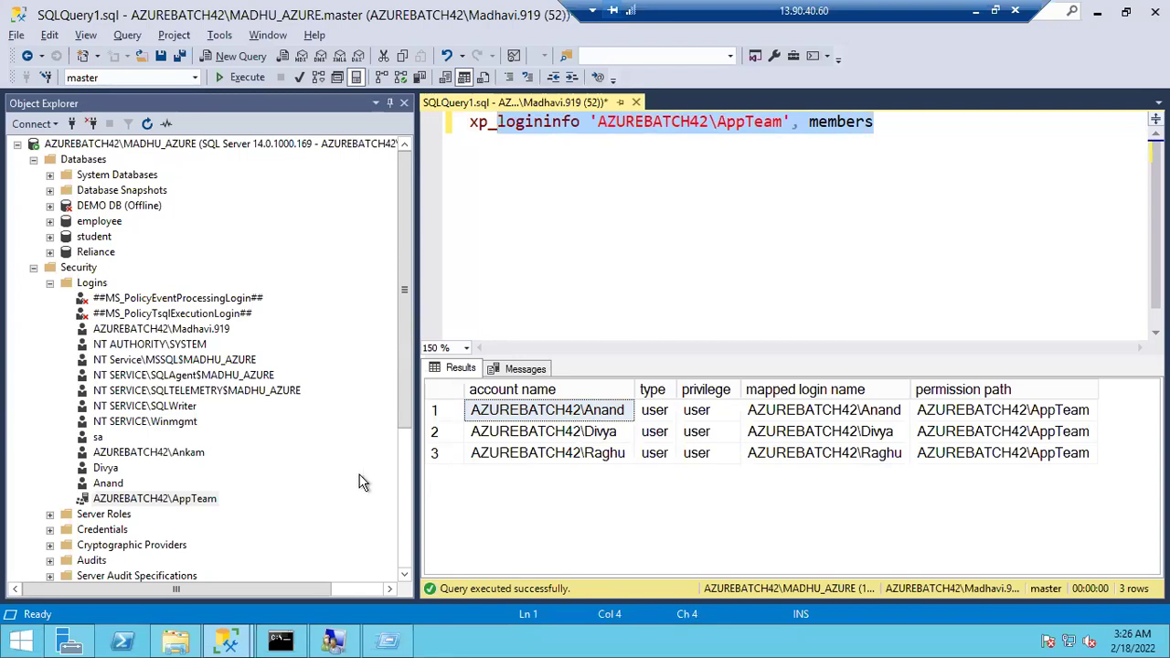
left_click(193, 505)
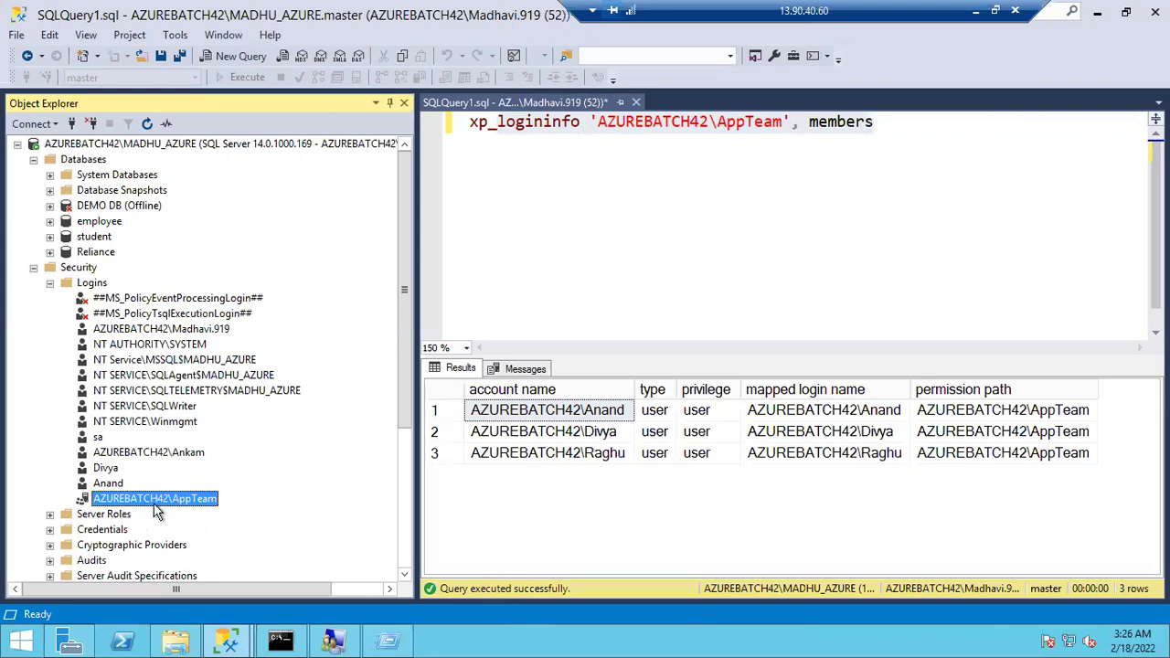
left_click(333, 640)
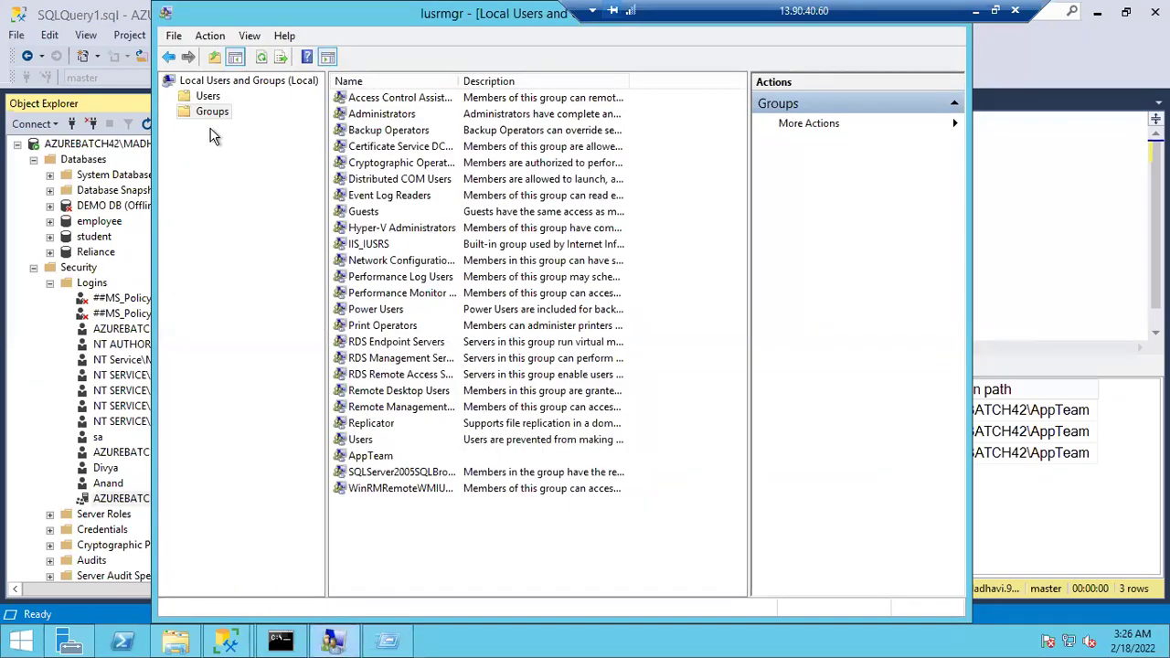
Look up the Ankam user account under Users, then switch to the Groups list
left_click(209, 99)
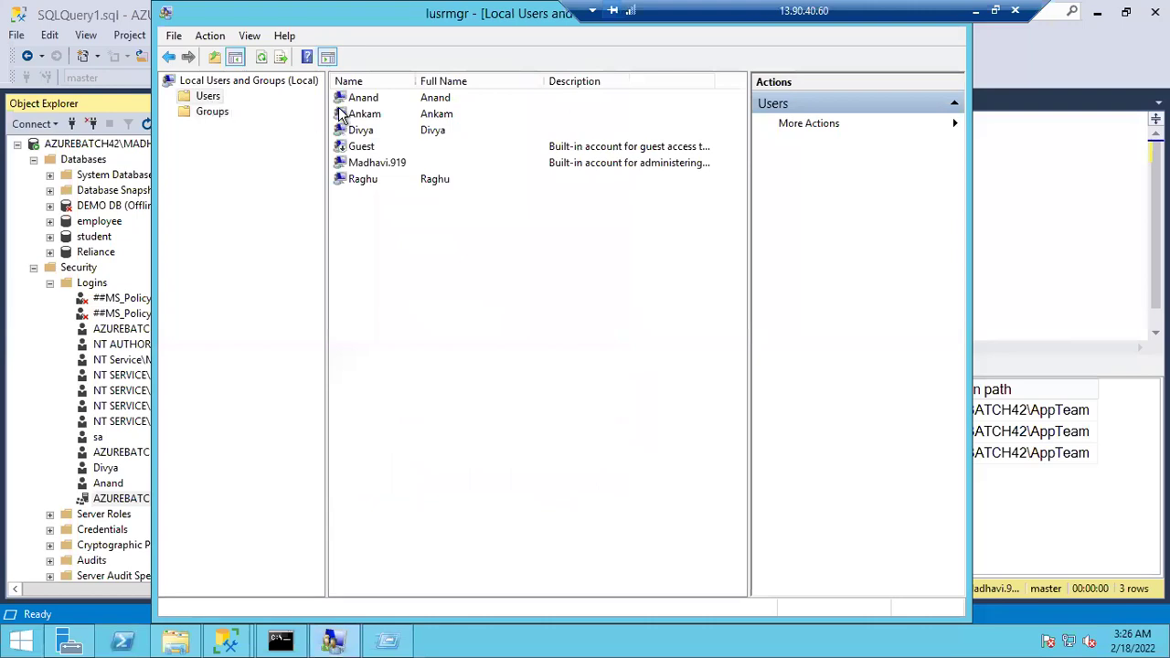
left_click(358, 115)
left_click(212, 115)
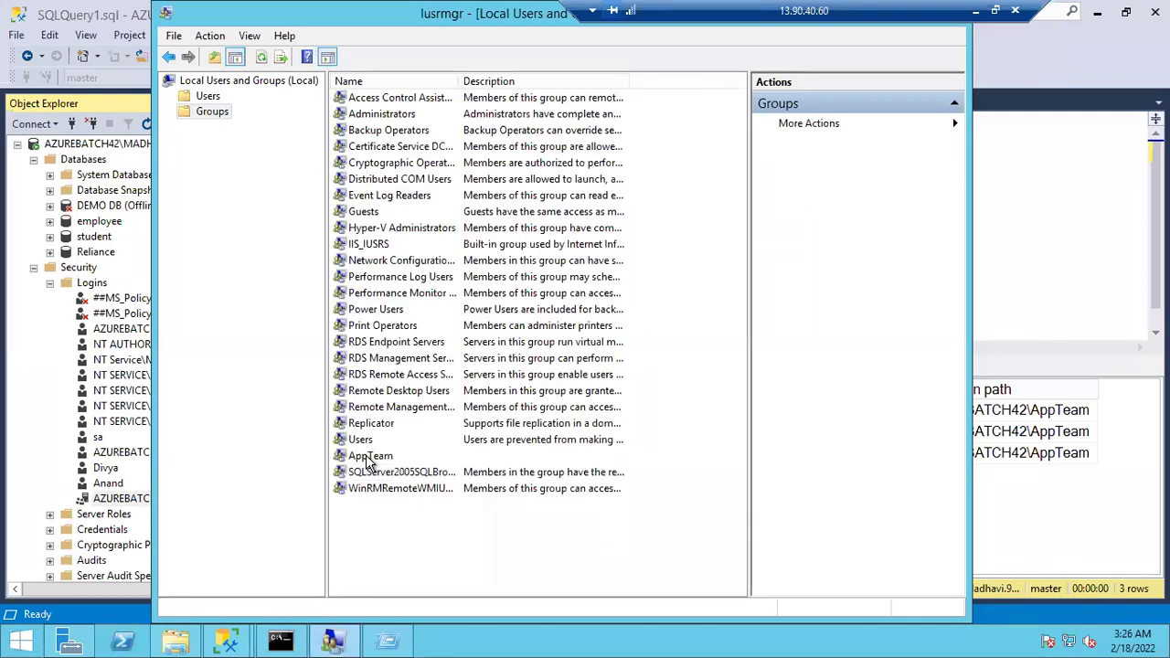
Add Ankam as a member of the AppTeam group and apply the change
double_click(367, 456)
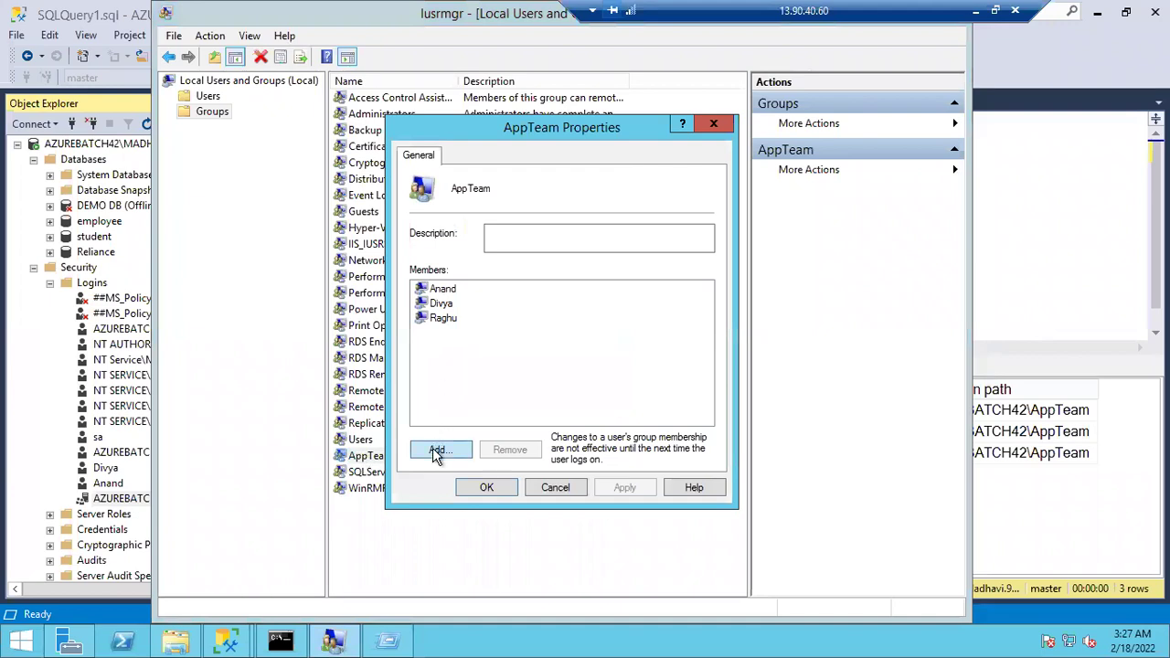
left_click(438, 451)
type("Ankam")
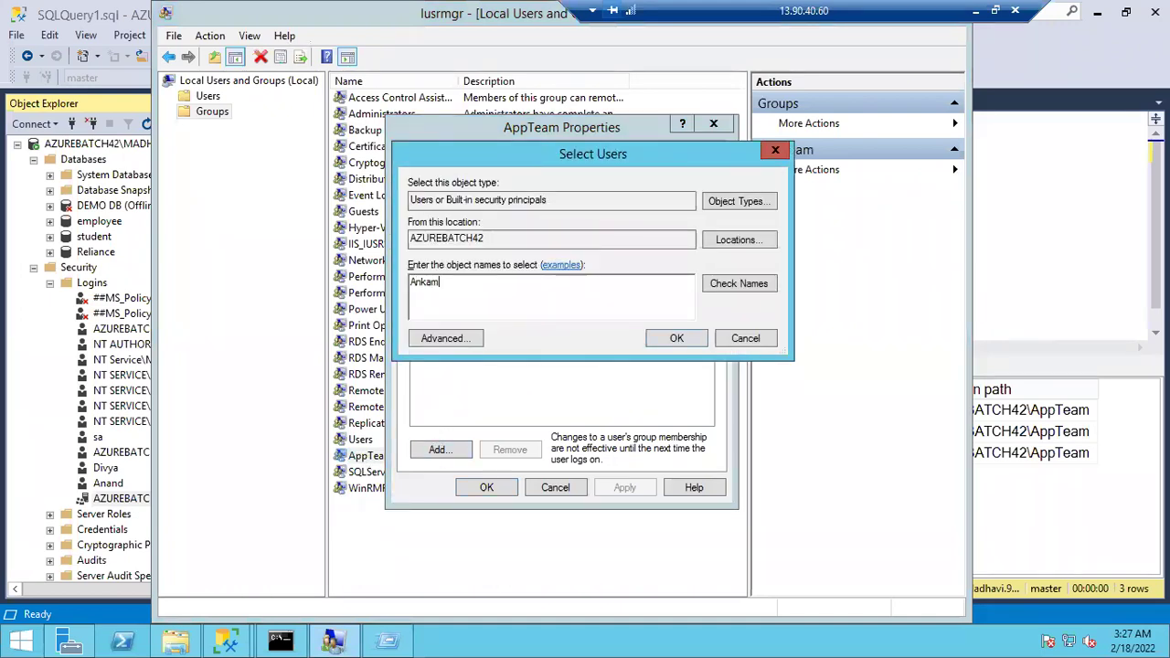
left_click(750, 282)
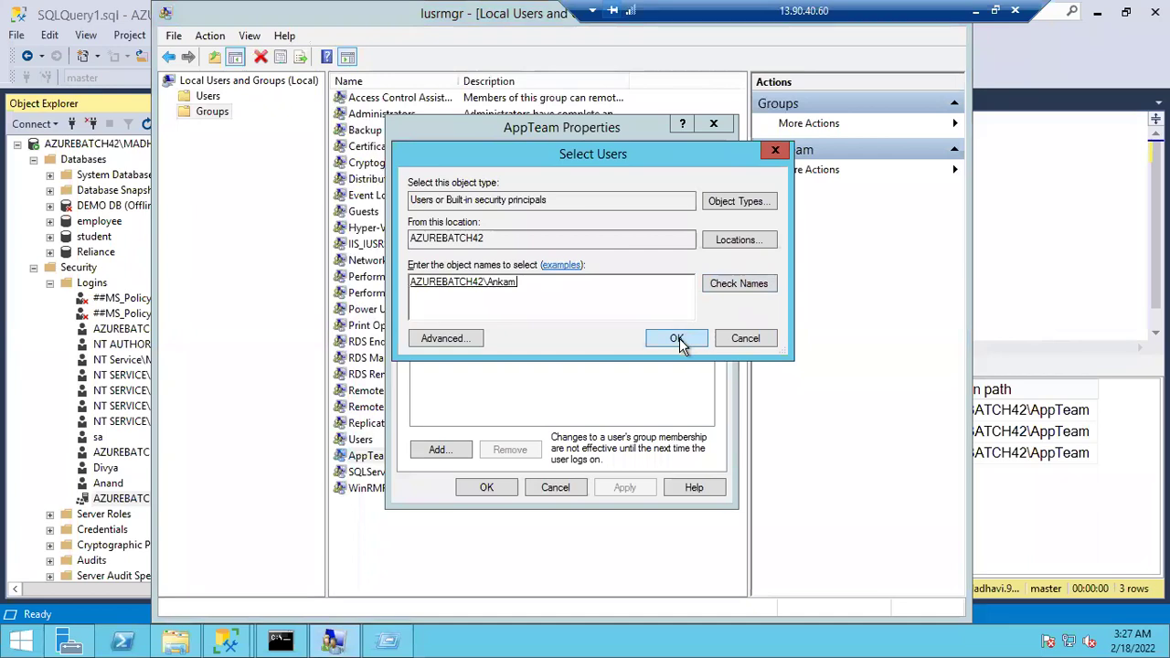
left_click(678, 339)
left_click(625, 489)
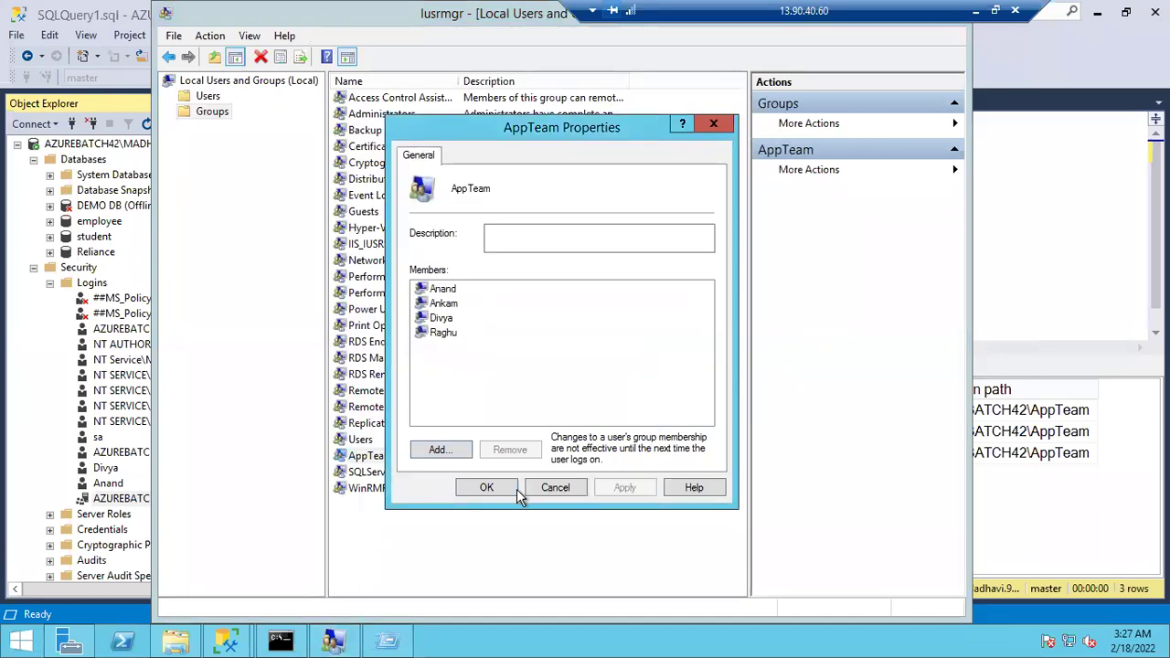
left_click(503, 489)
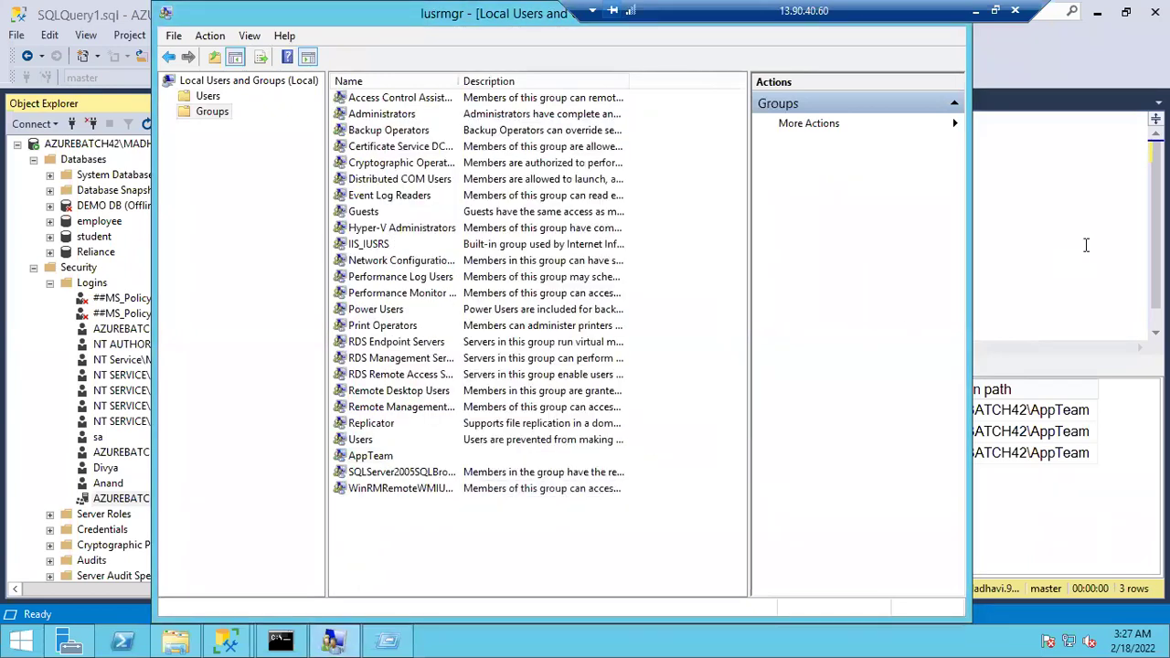
left_click(1086, 245)
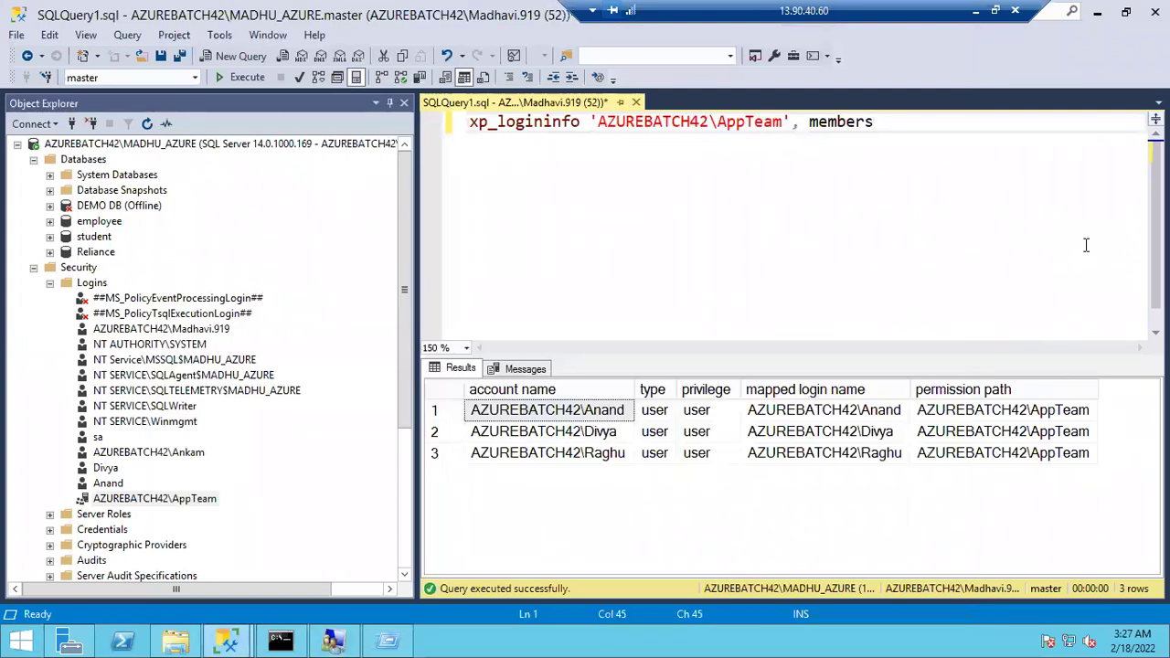
Re-run the xp_logininfo 'AZUREBATCH42\AppTeam', members query with F5
left_click(139, 501)
left_click(139, 501)
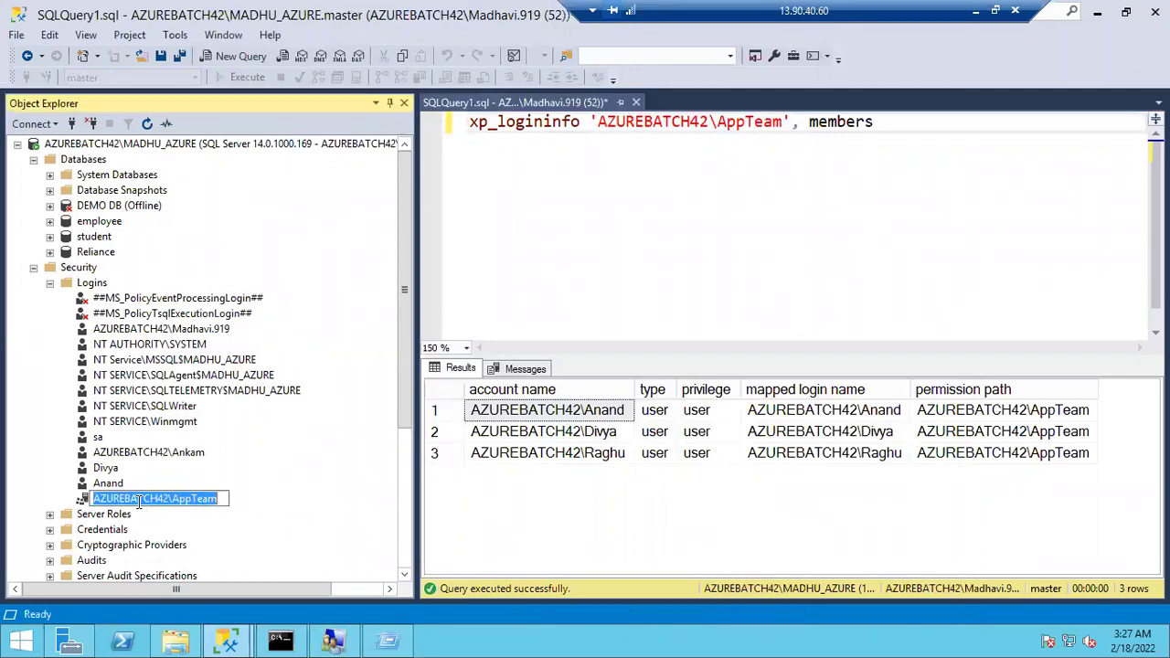
left_click(266, 508)
left_click(608, 235)
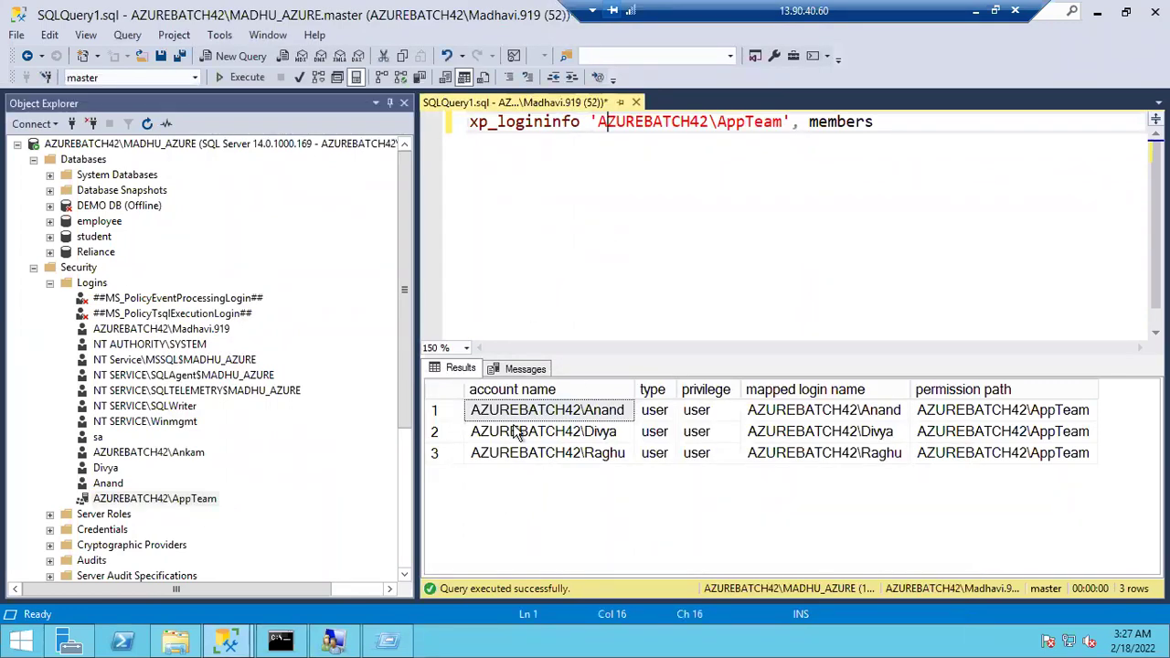
left_click(536, 224)
key("F5")
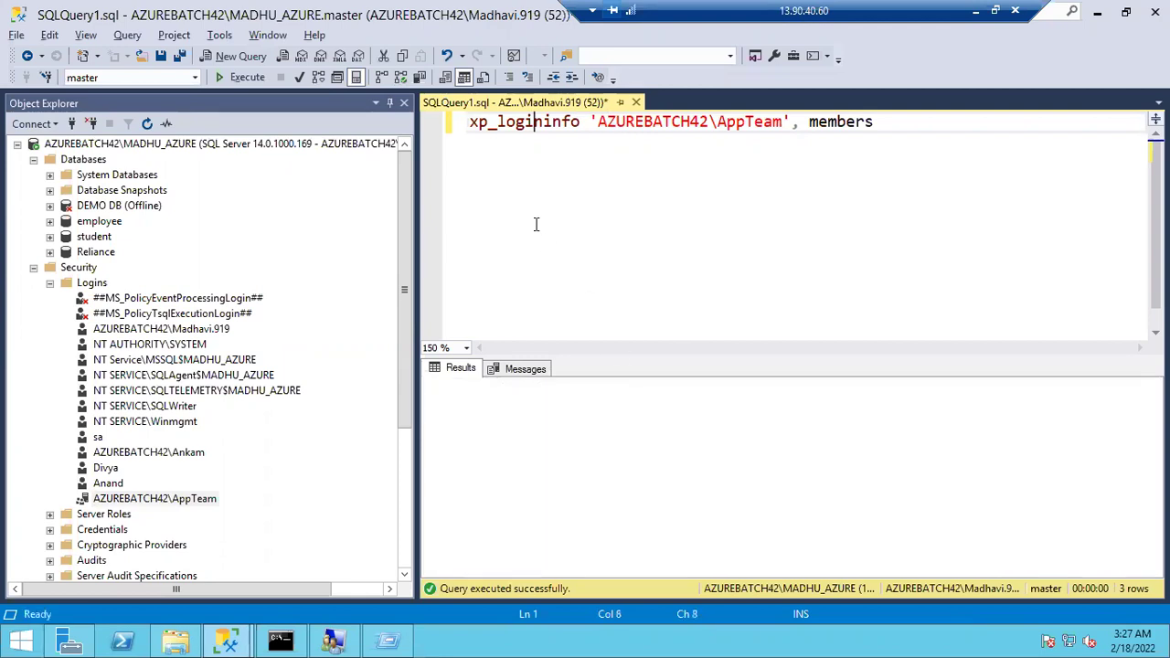
Check the AppTeam members Anand, Ankam, Divya and Raghu against the server logins
left_click(435, 439)
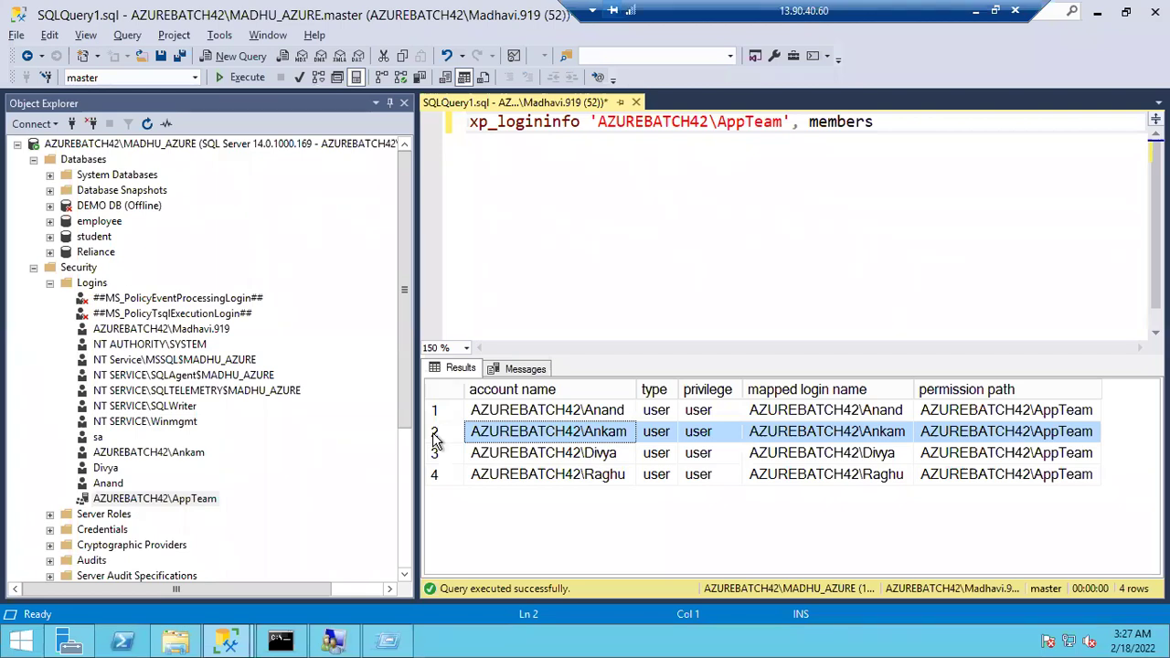
left_click(557, 411)
left_click(566, 435)
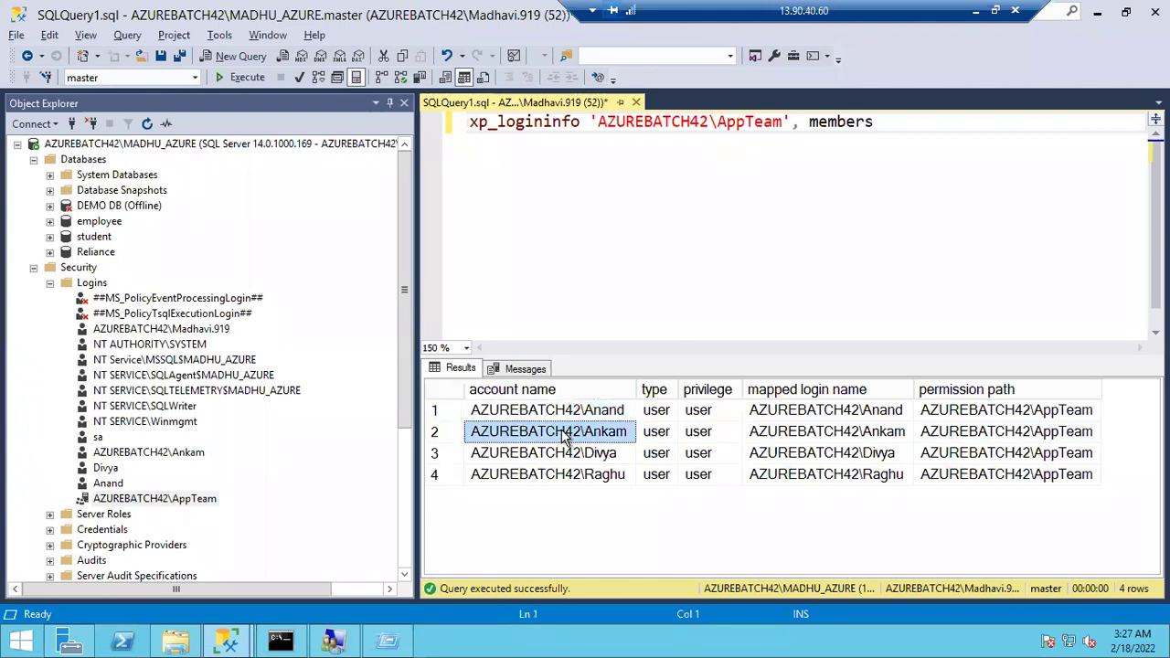
left_click(565, 454)
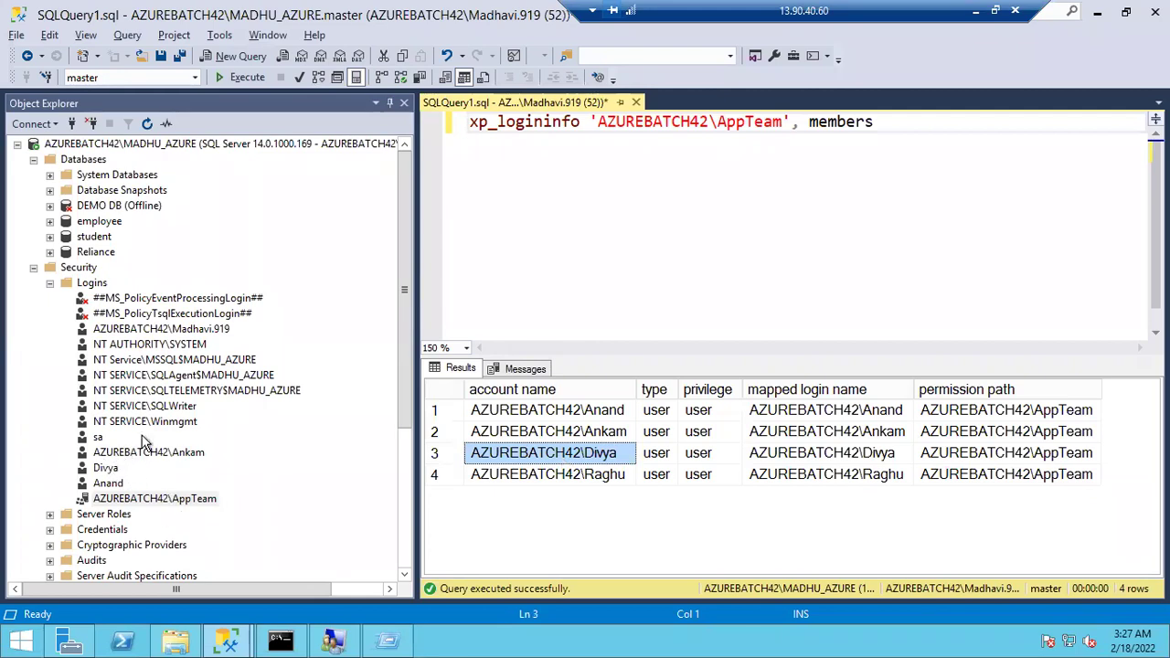
left_click(562, 413)
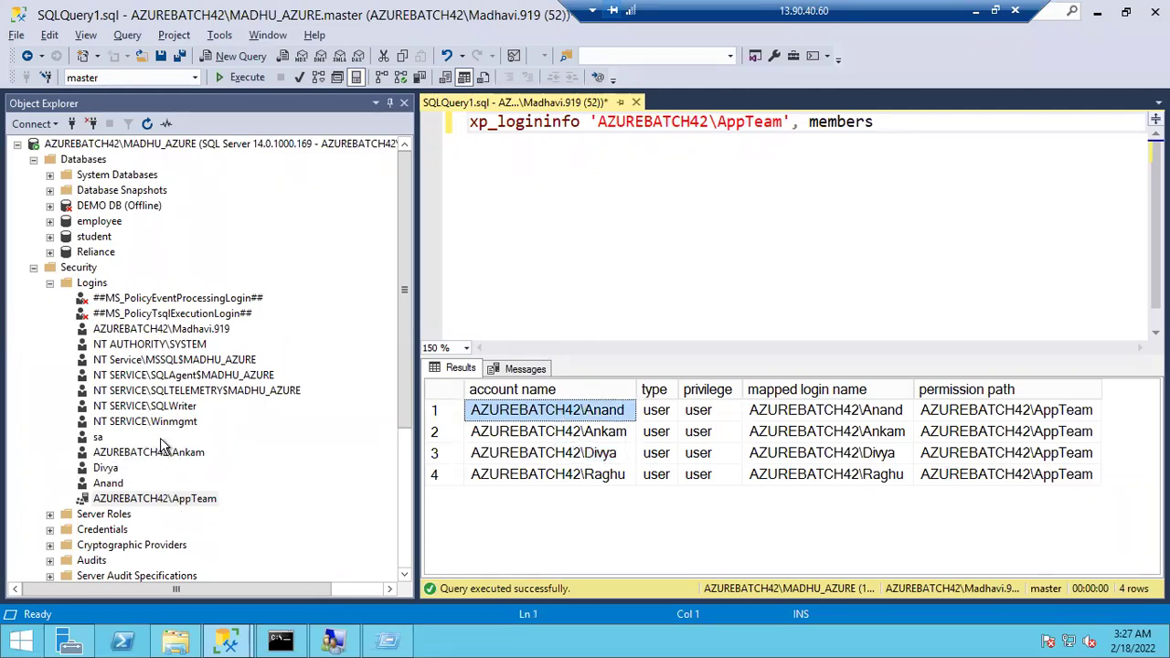
left_click(110, 482)
left_click(103, 469)
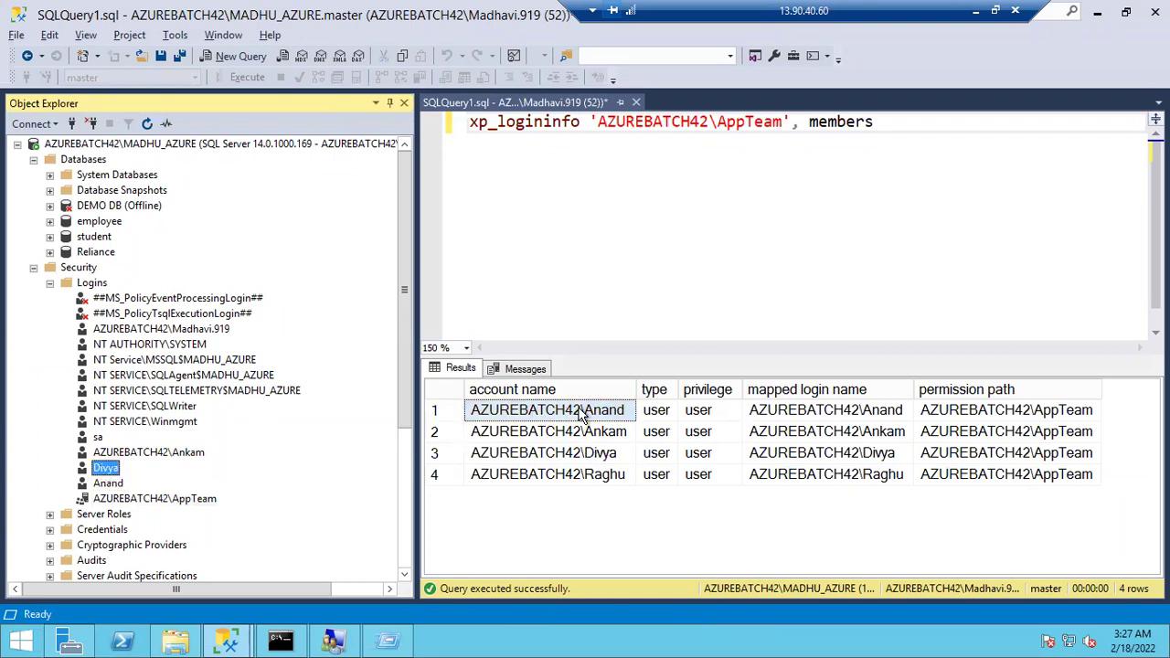
left_click(582, 455)
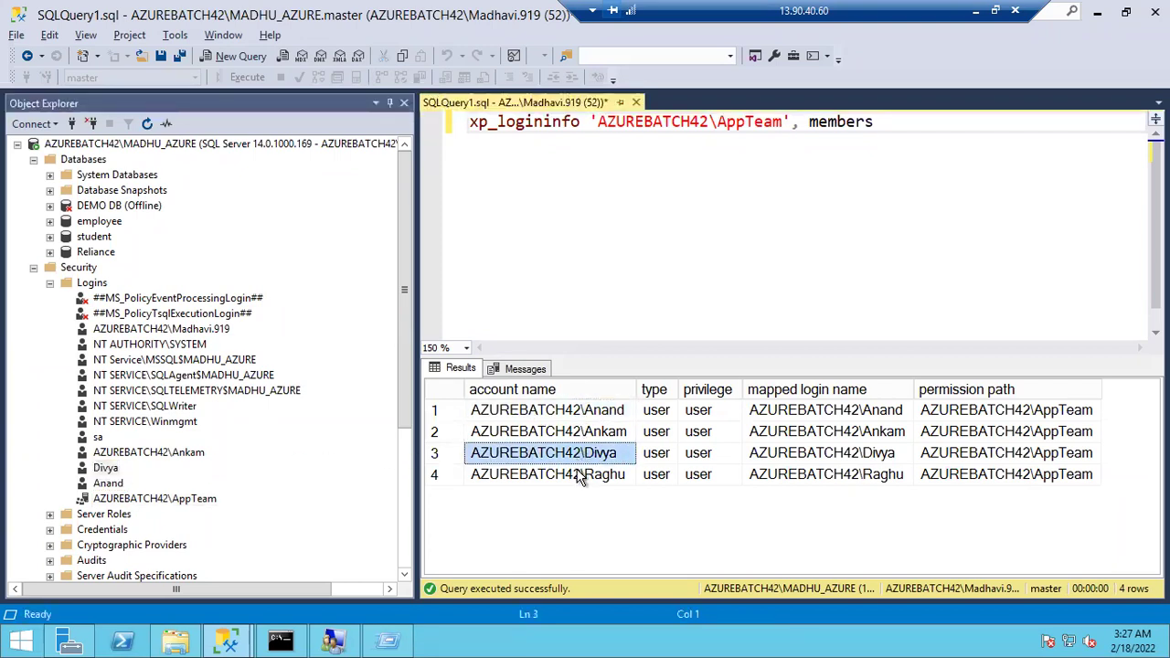
left_click(580, 475)
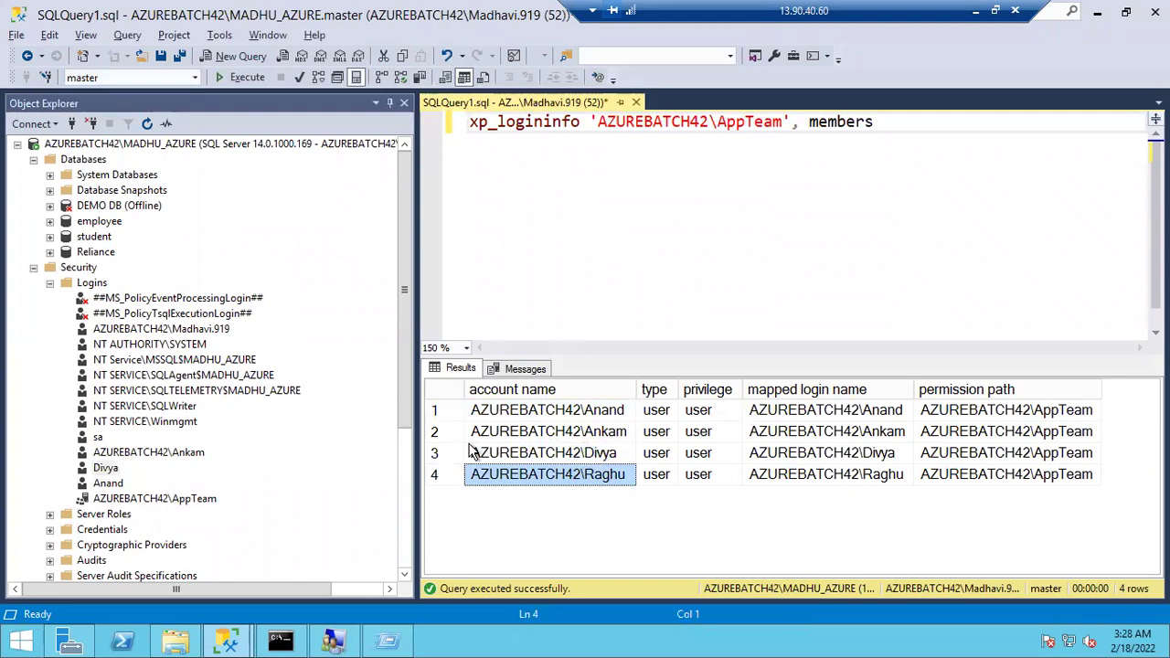
left_click(170, 502)
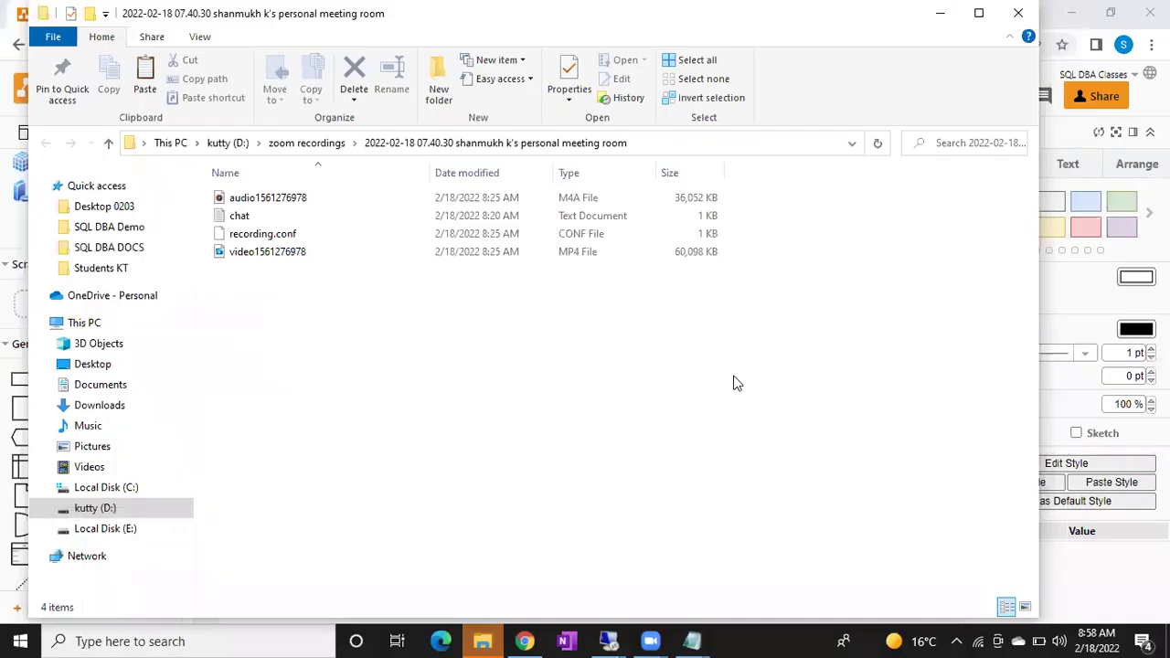
Launch Notepad from the Run box
key("super+r")
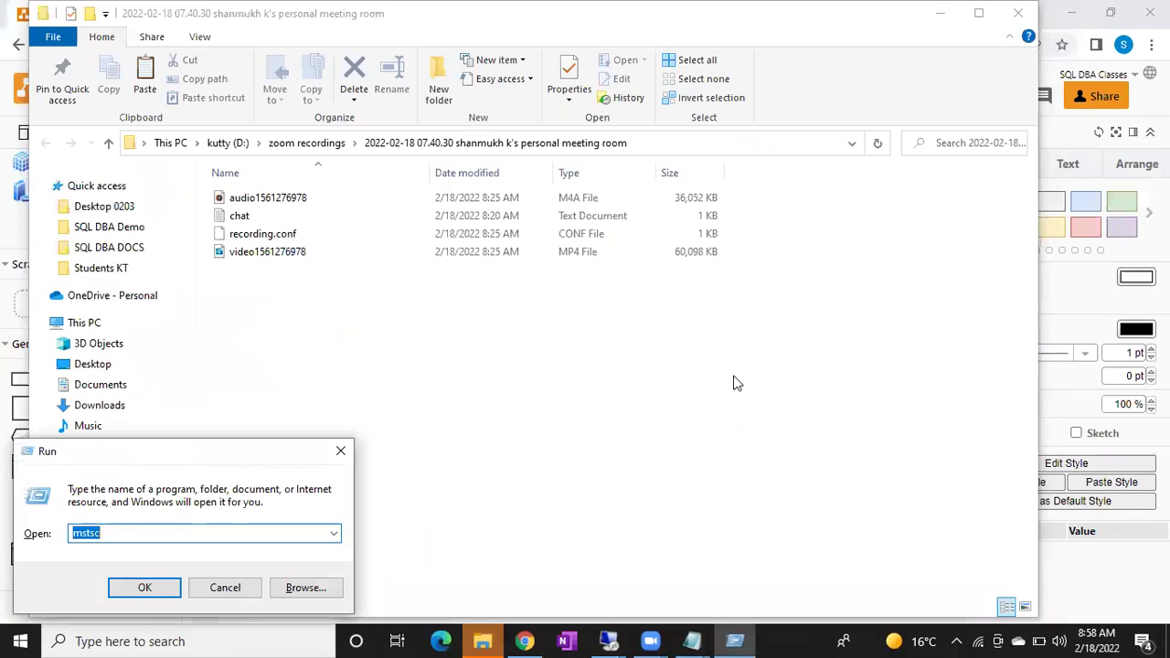
type("notepad")
key("Return")
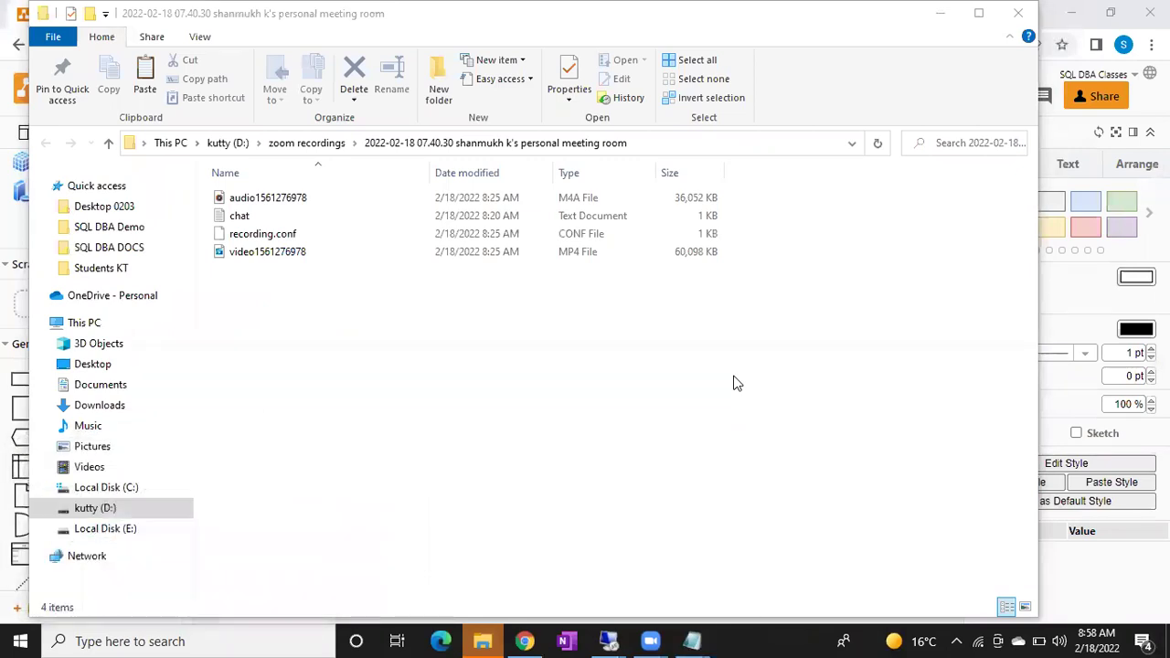
Maximize Notepad and type items 1–3: Windows login, Sql login, and both for the same user
left_click(925, 85)
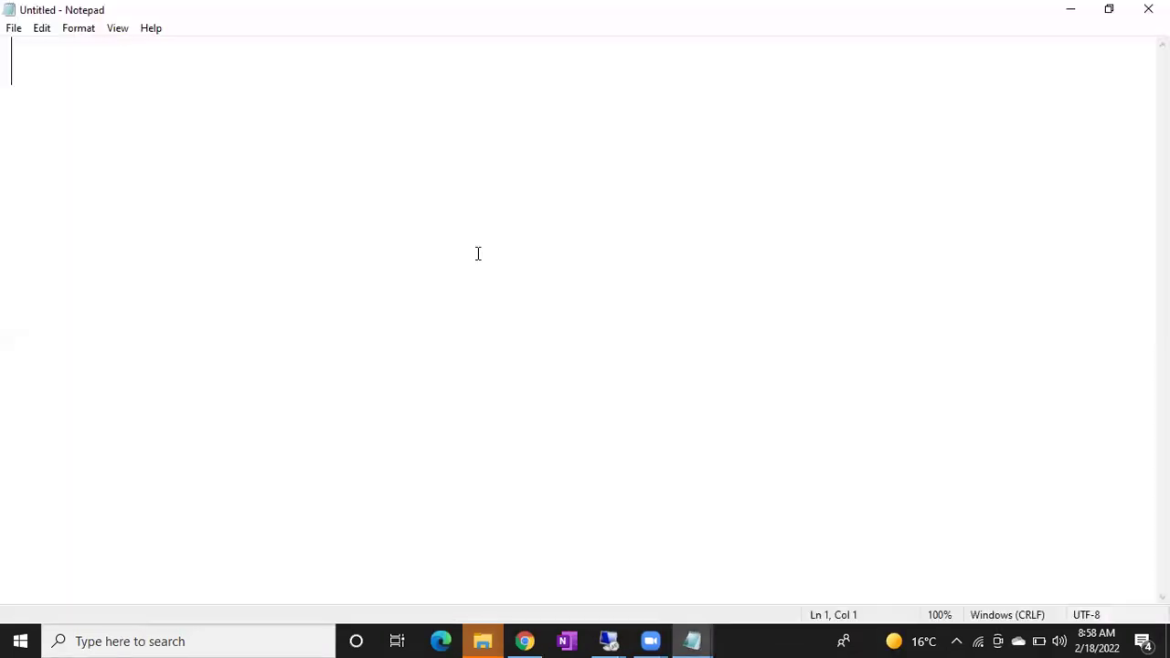
type("1. ")
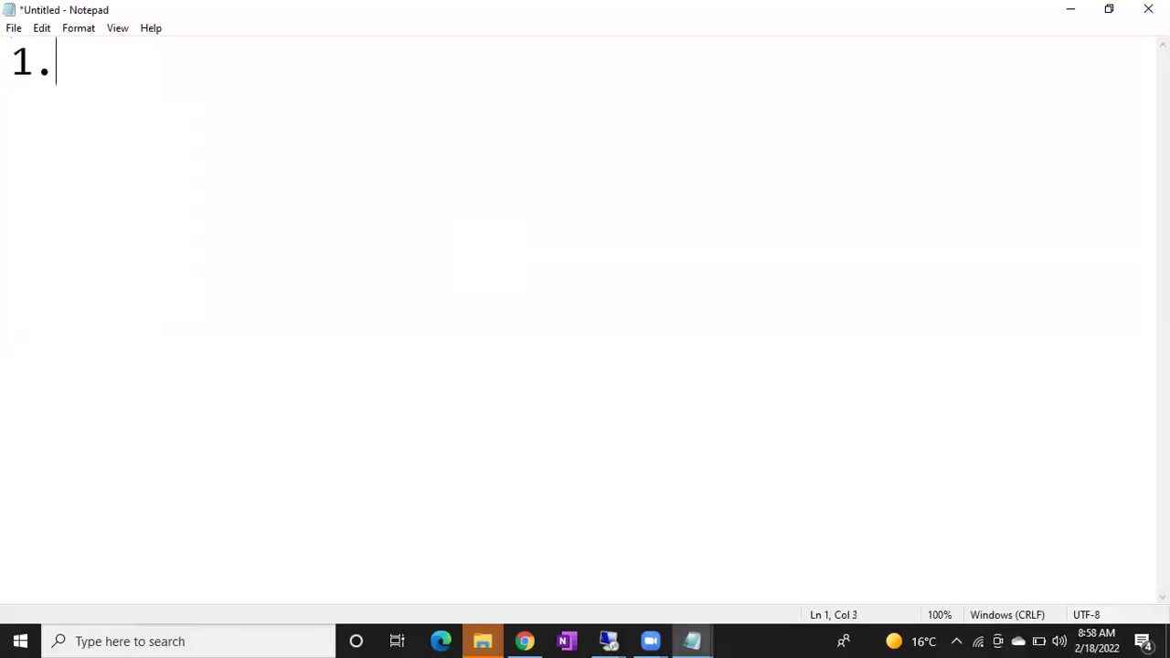
type("Create A ")
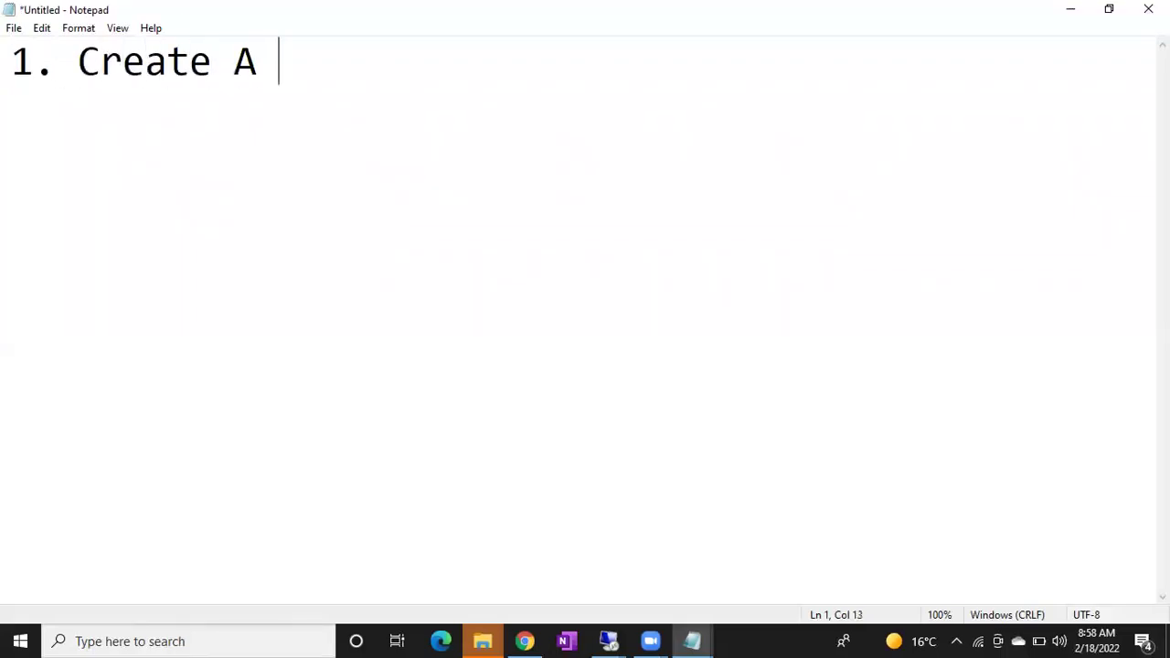
type("Windows L")
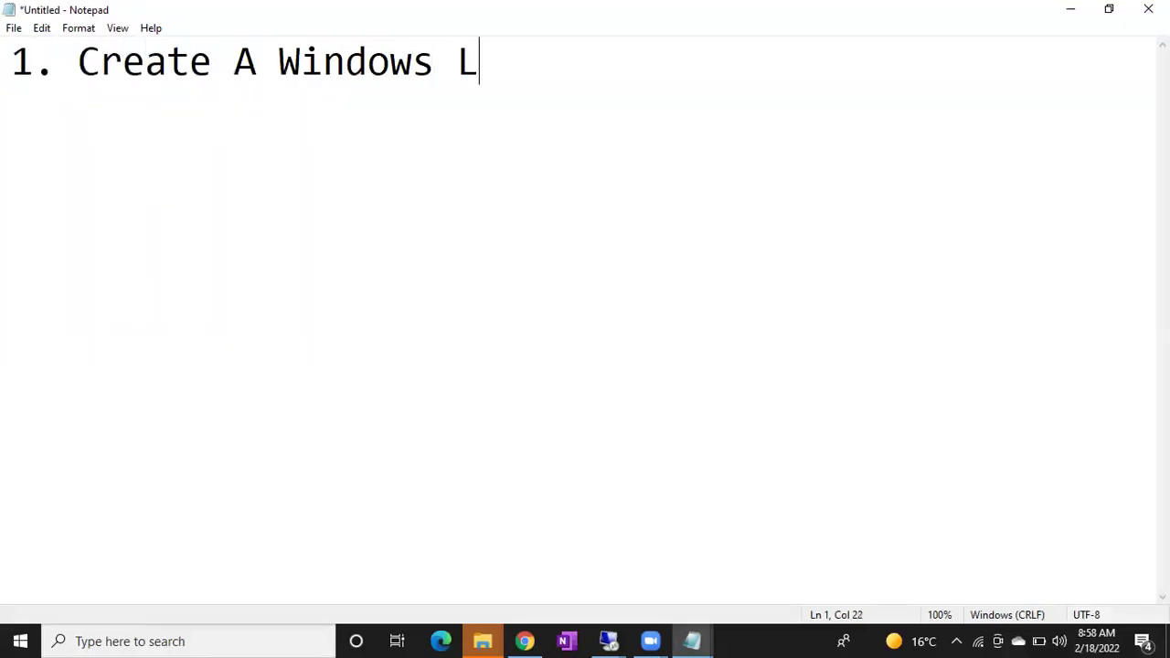
type("ogin")
key("Return")
type("2.")
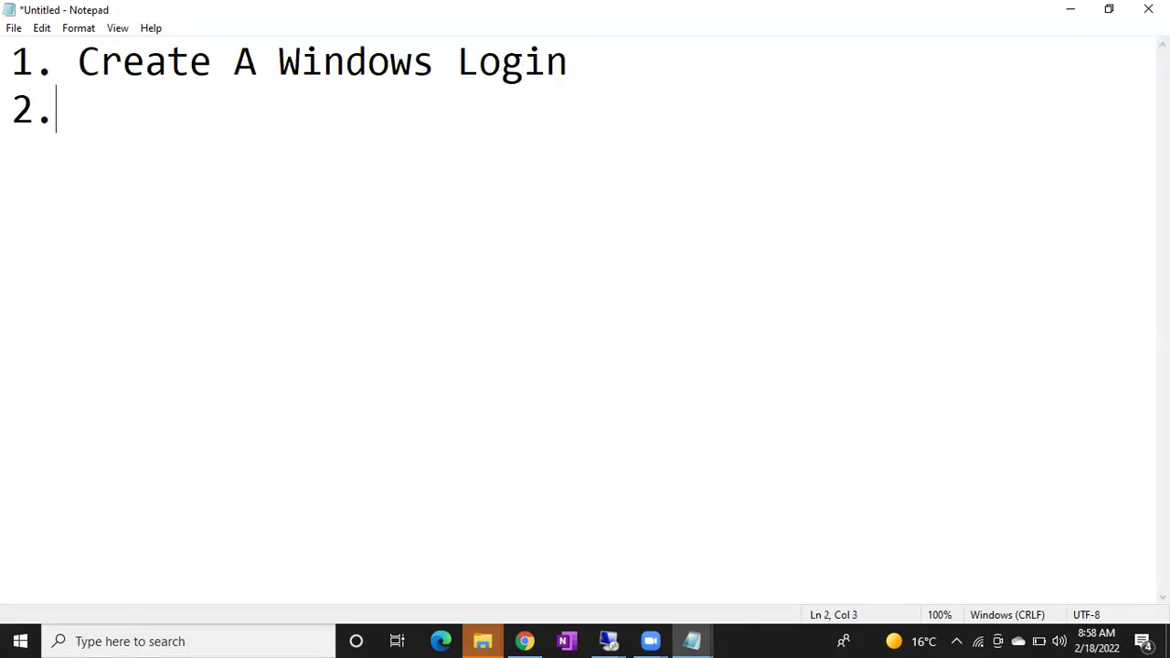
type(" Create A ")
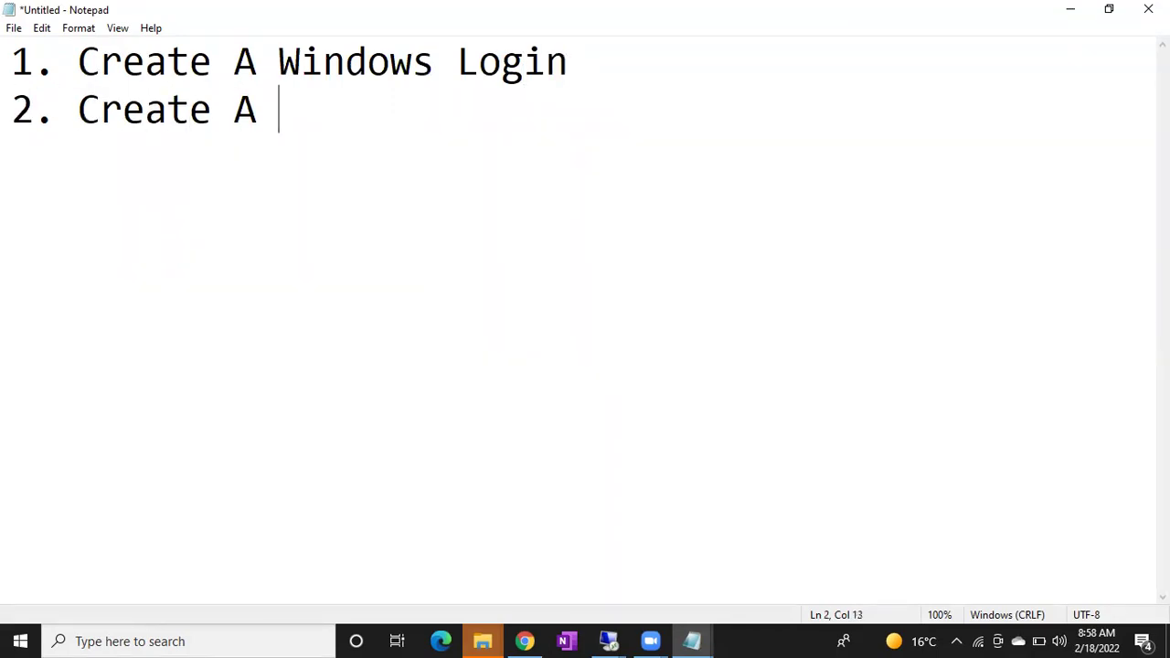
type("Sql Login")
key("Return")
type("3. Create A")
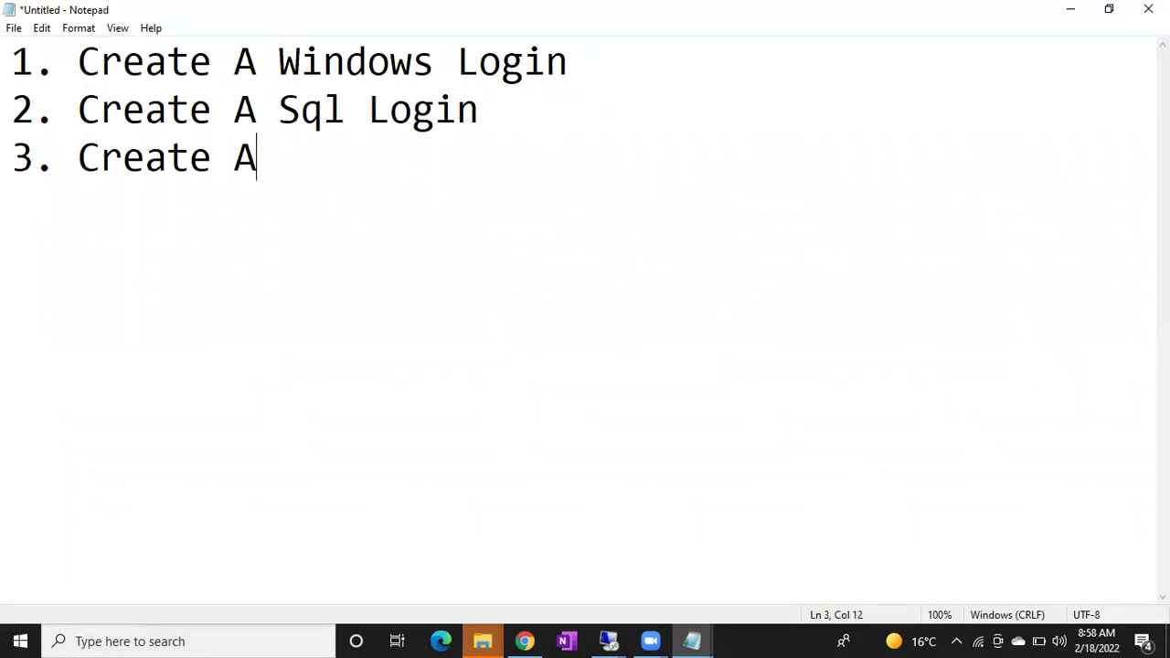
type(" windows and S")
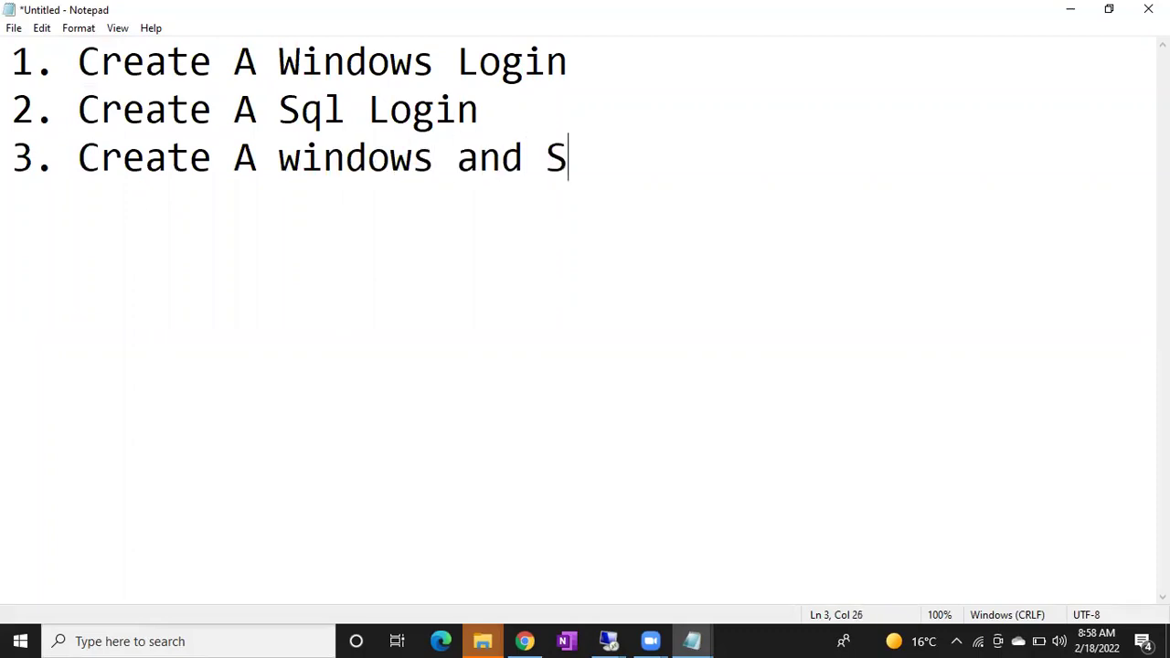
type("ql Login for")
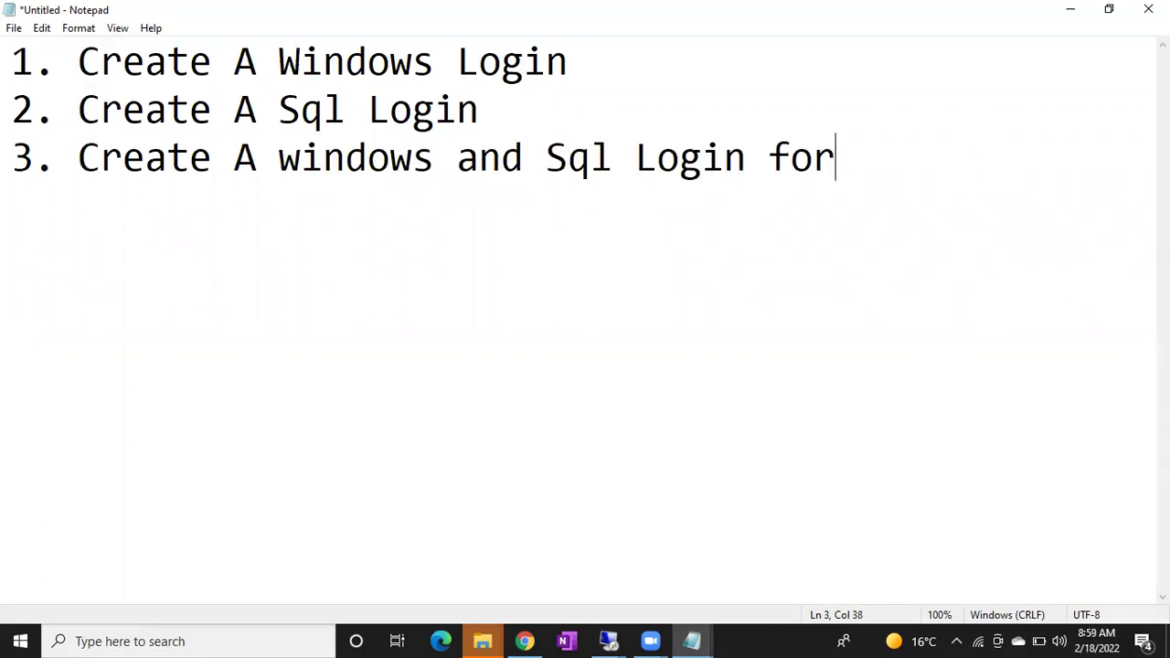
type(" the Same user")
Add item 4 'Create a group Login' and item 5 'Give access on Employee database to the group'
key("Return")
type("4. C")
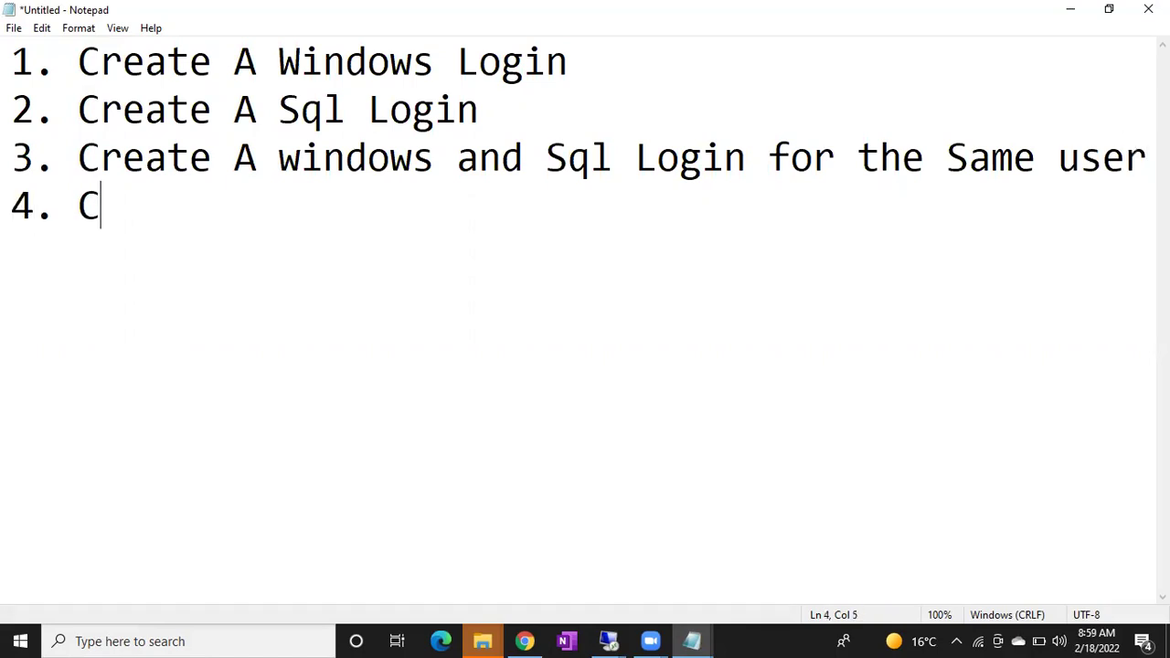
type("reate a group")
key("BackSpace")
type("up Login")
key("Return")
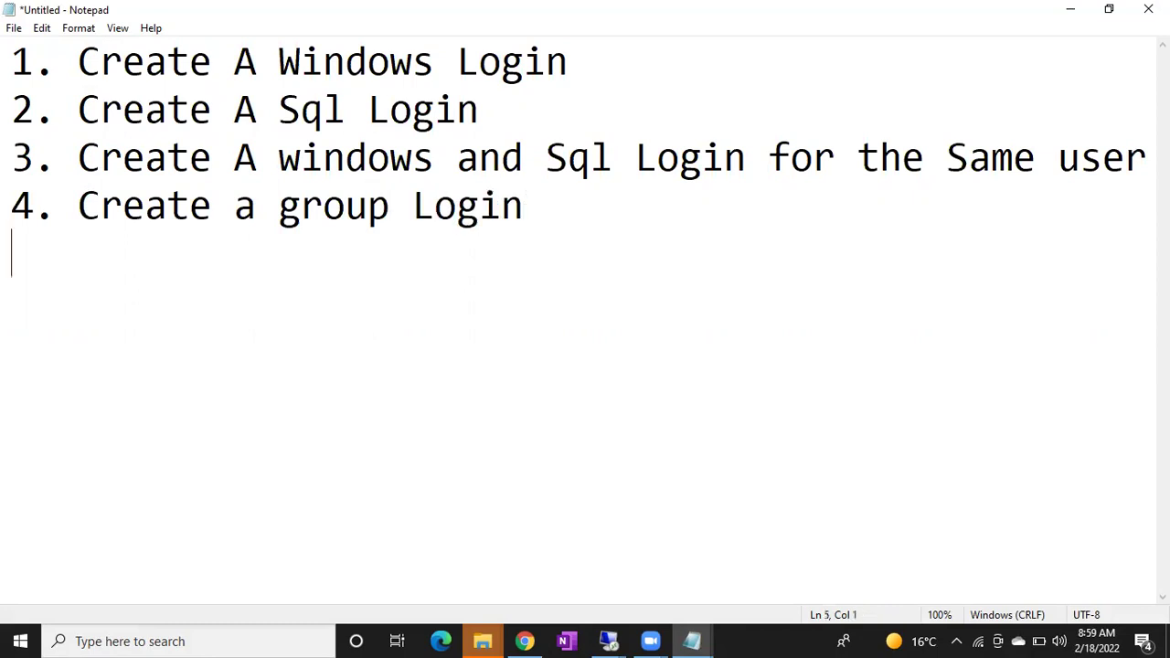
type("5. Give")
key("BackSpace")
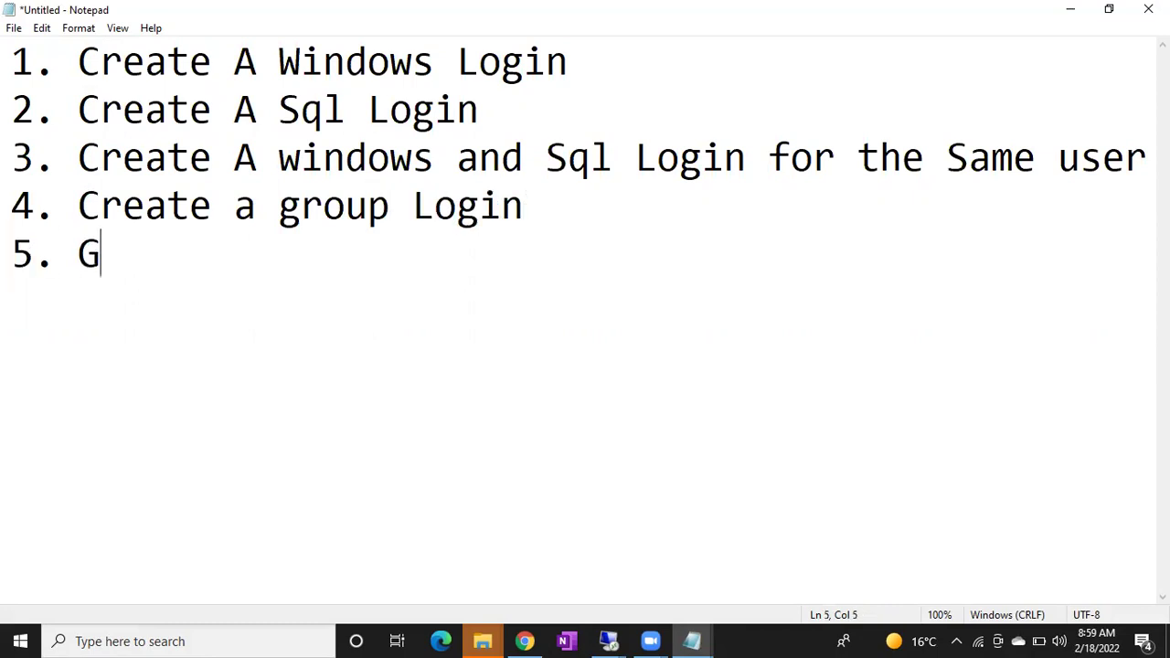
type("ive access o")
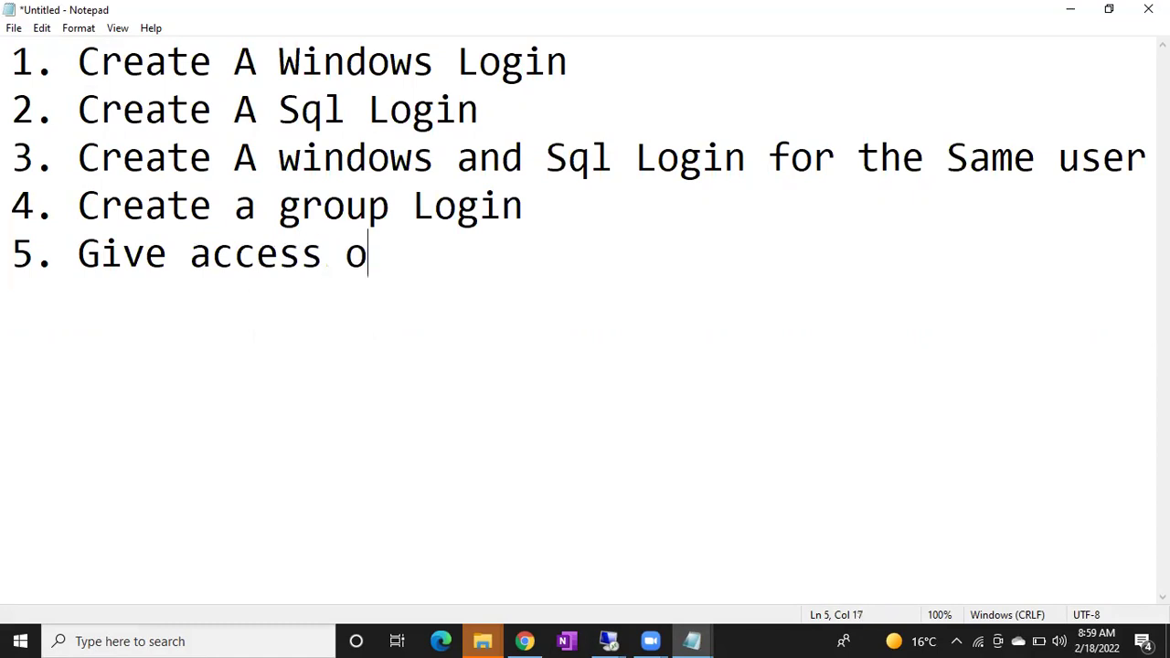
type("n Employee")
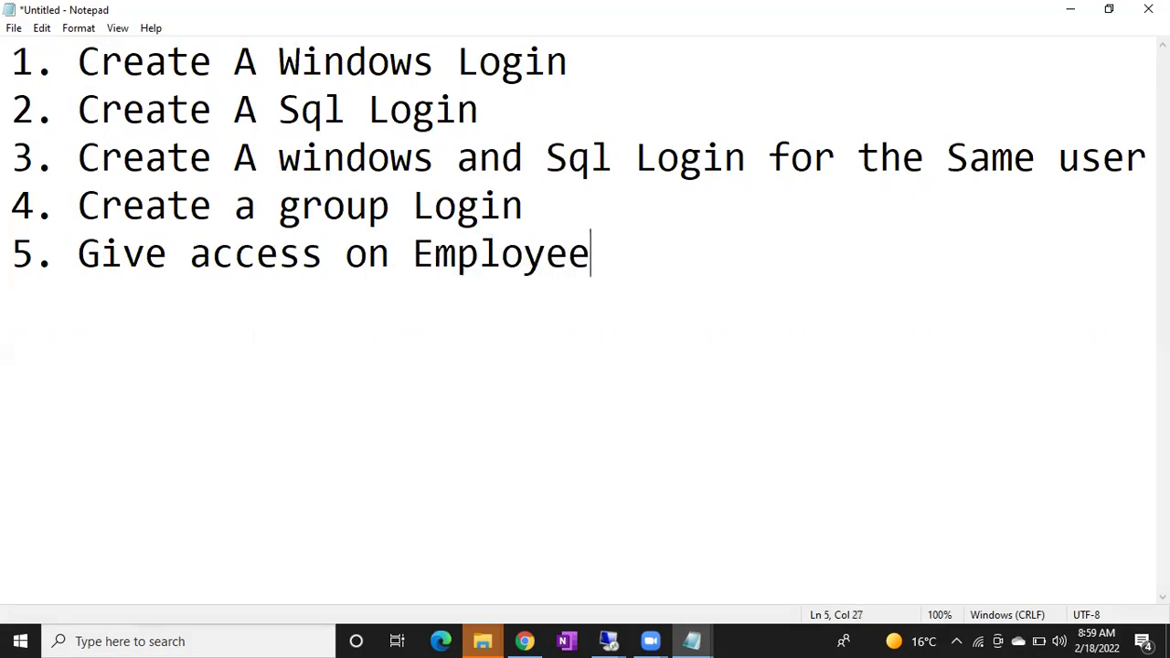
type(" database to the gru")
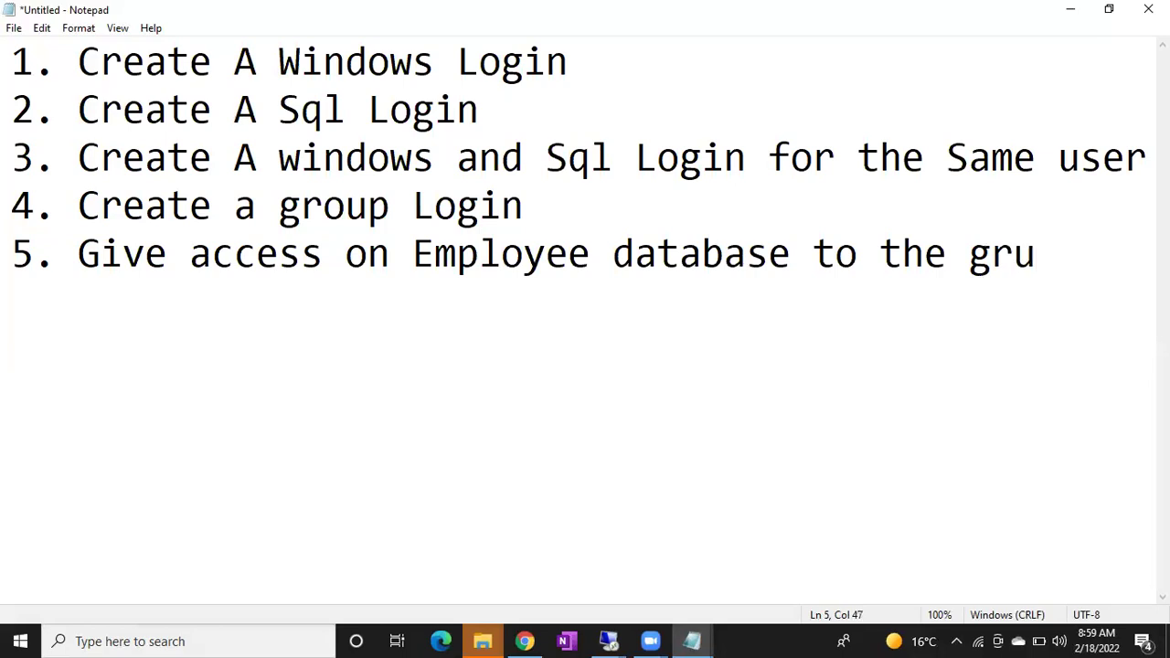
key("BackSpace")
type("oup")
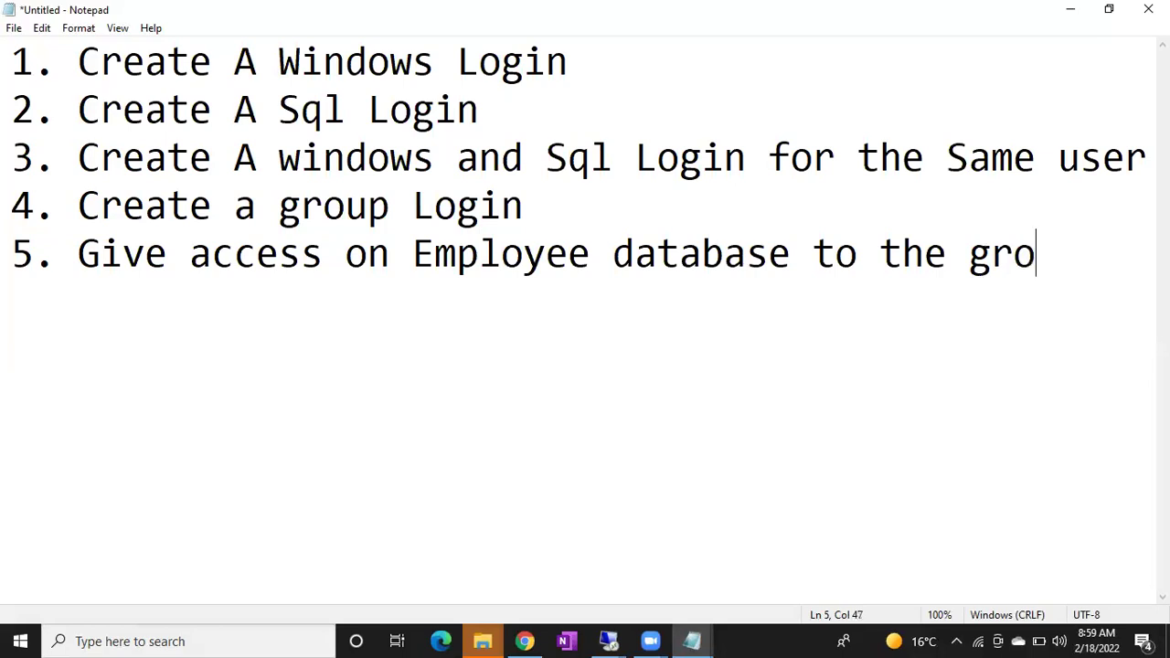